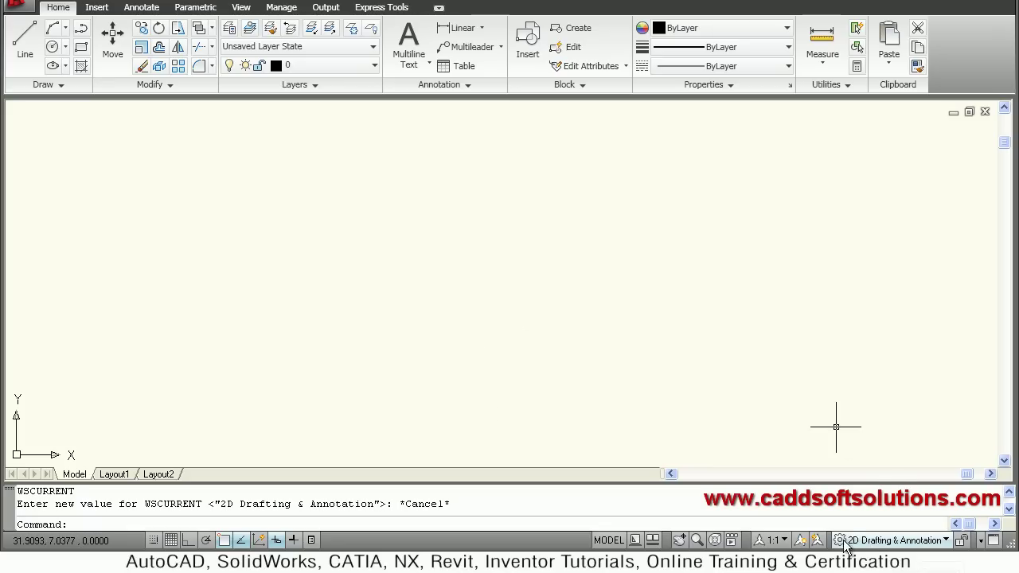
# Switch AutoCAD from Drafting & Annotation to the 3D Modeling workspace.
pyautogui.click(922, 546)
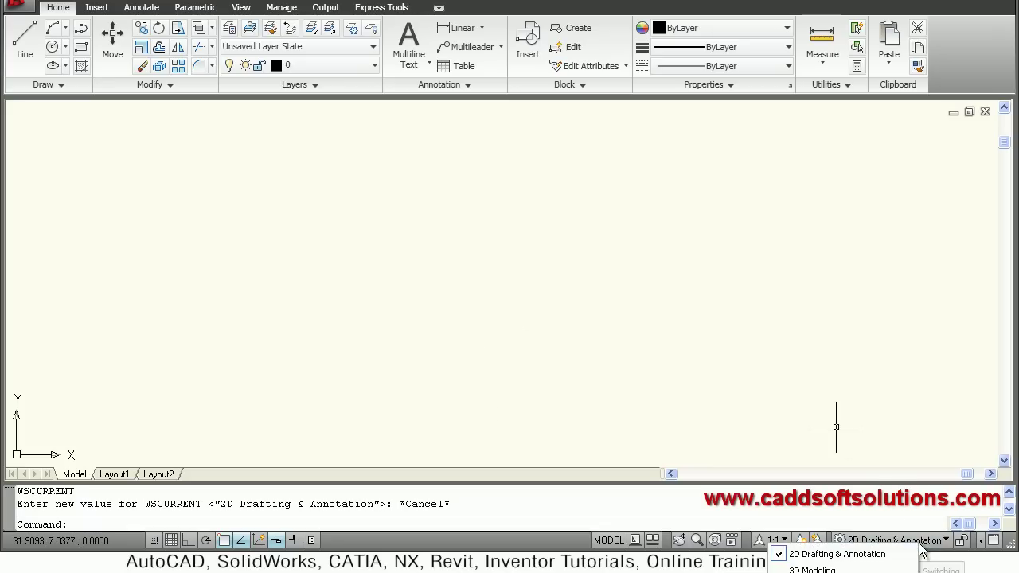
pyautogui.click(832, 569)
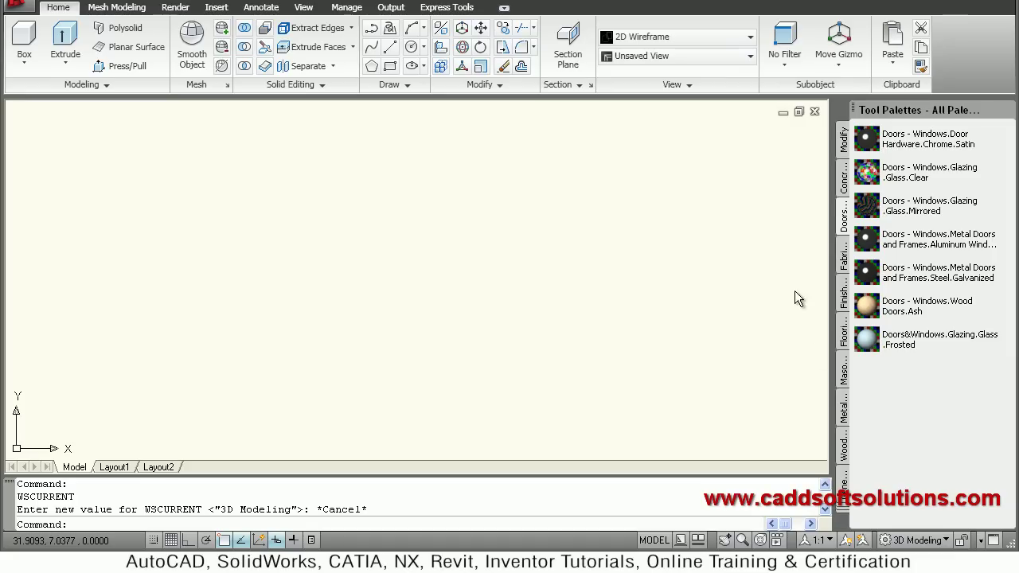
# Close Tool Palettes, switch to SE Isometric view, and set the UCS icon to Noorigin.
pyautogui.click(1006, 112)
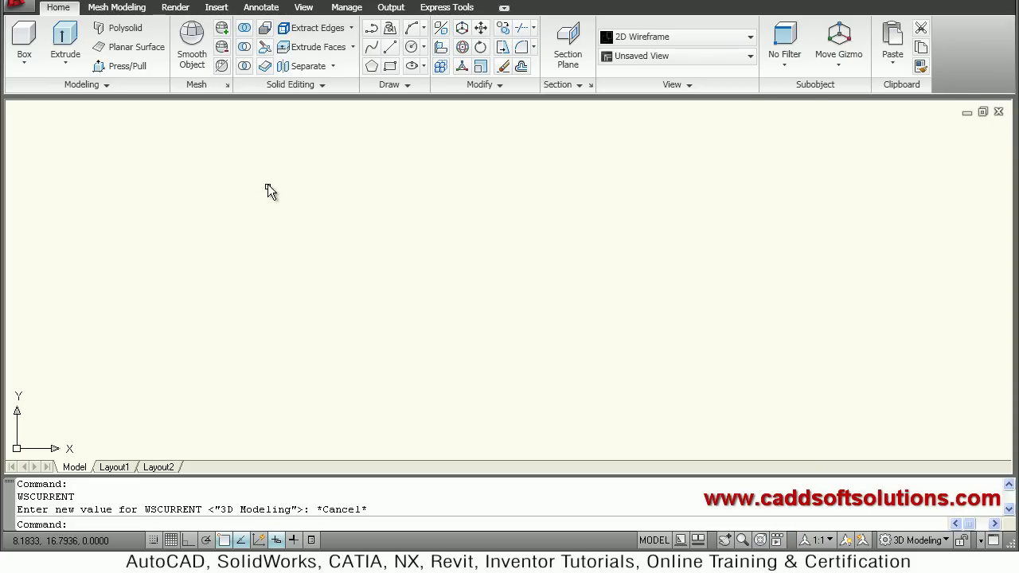
pyautogui.click(700, 58)
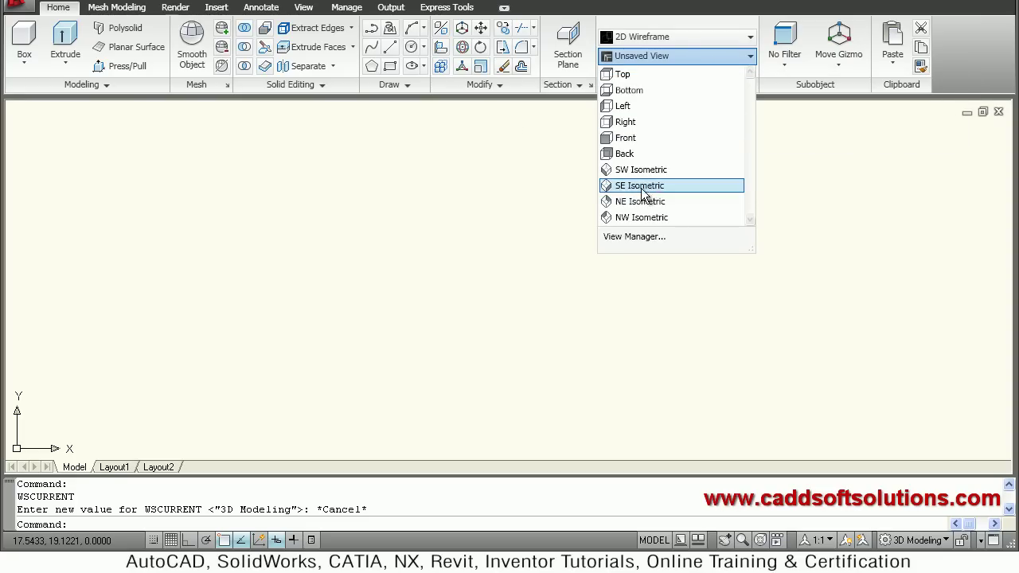
pyautogui.click(637, 188)
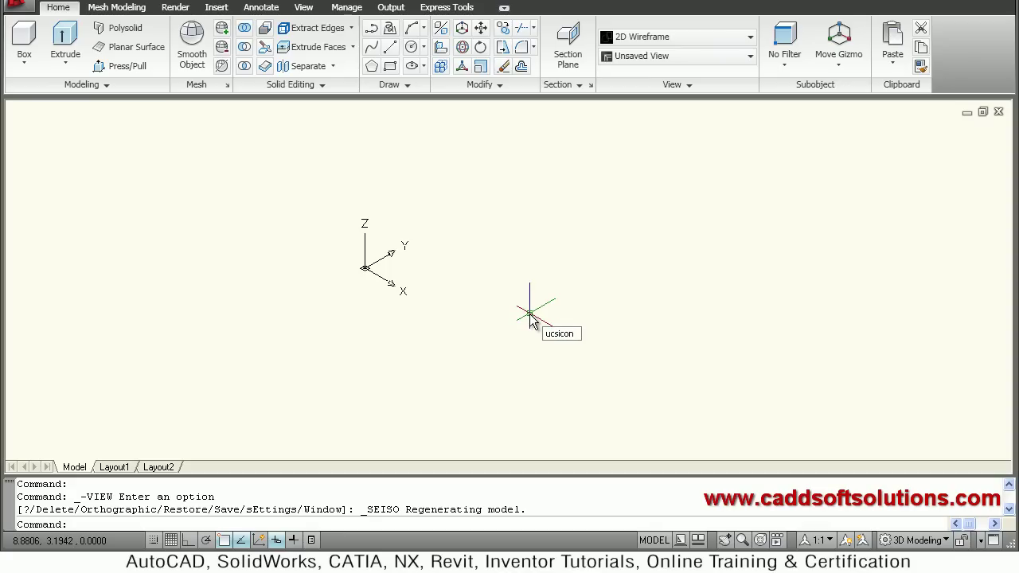
pyautogui.press('Return')
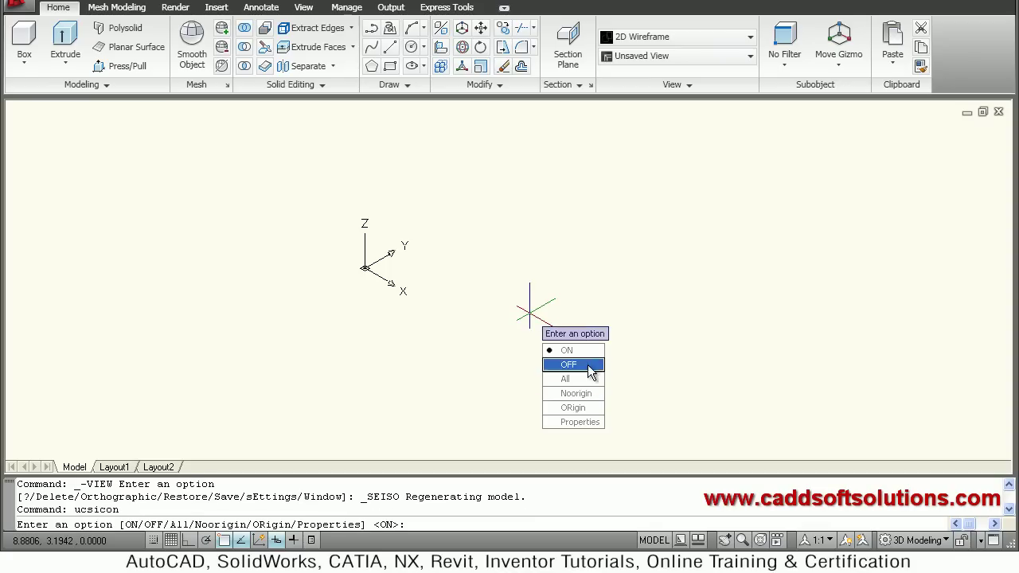
pyautogui.click(594, 393)
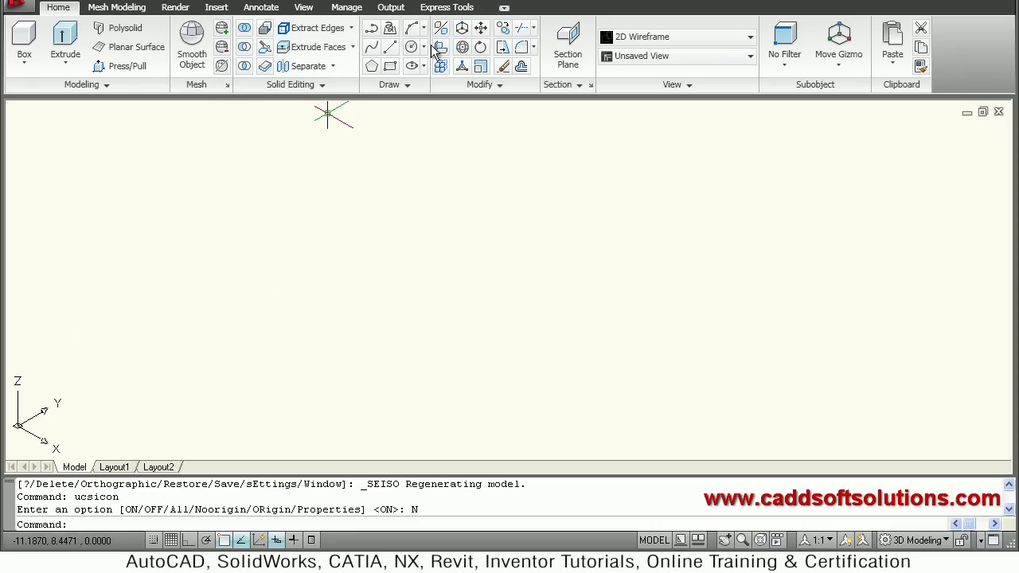
# Draw the first 118-unit base edge with Ortho on, then Zoom All and recentre the view.
pyautogui.click(391, 47)
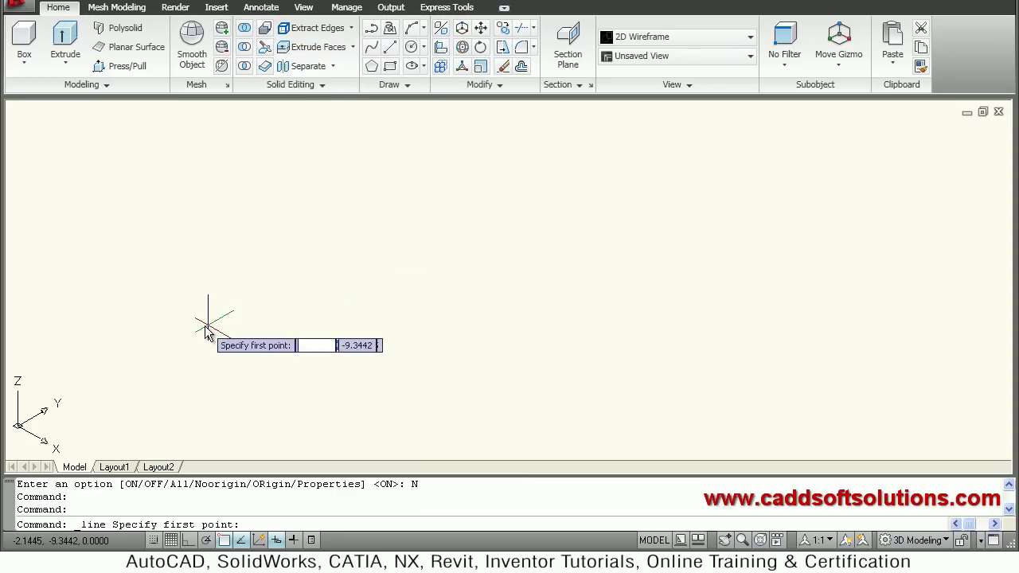
pyautogui.click(205, 281)
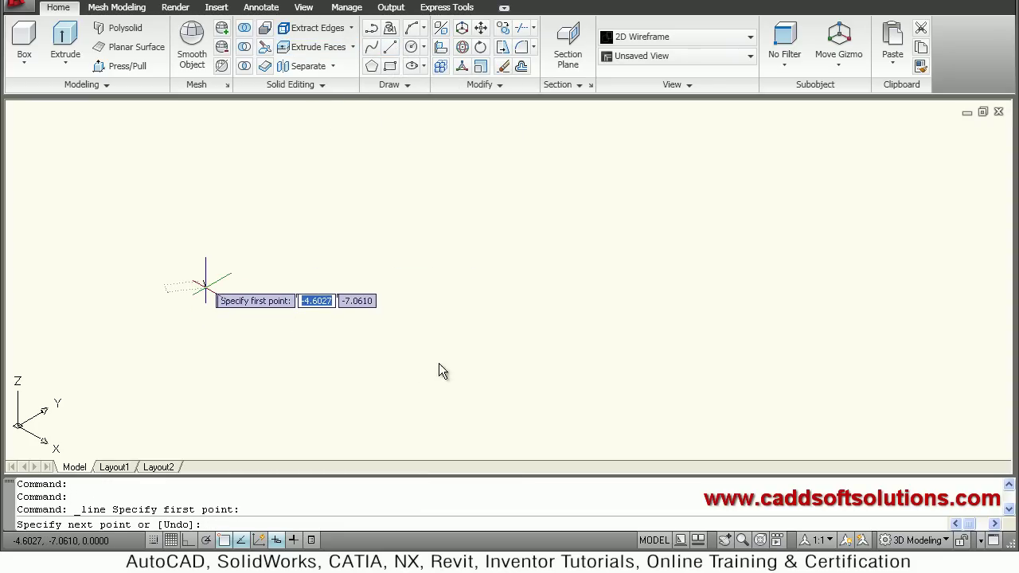
pyautogui.press('F8')
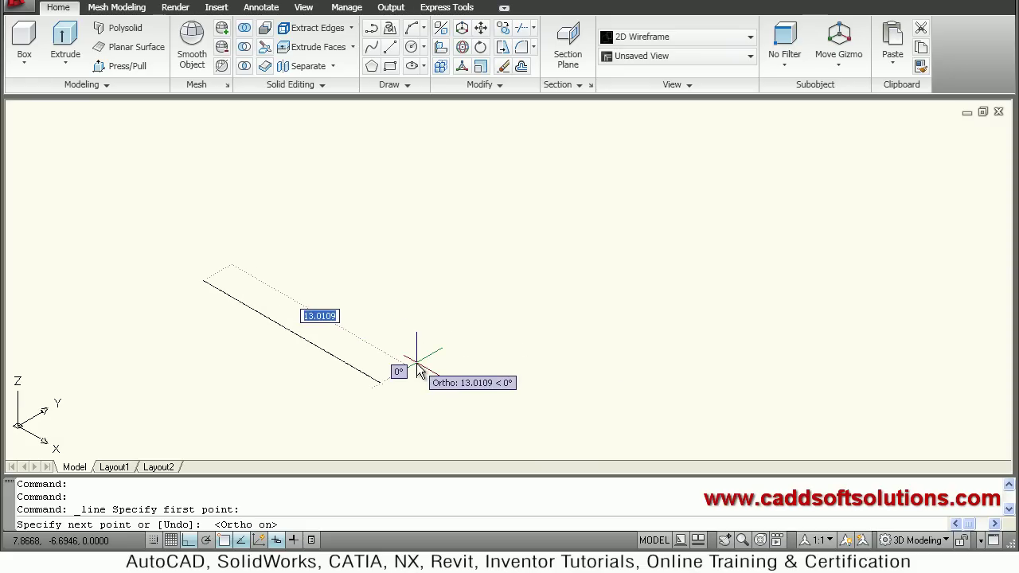
pyautogui.write('118')
pyautogui.press('Return')
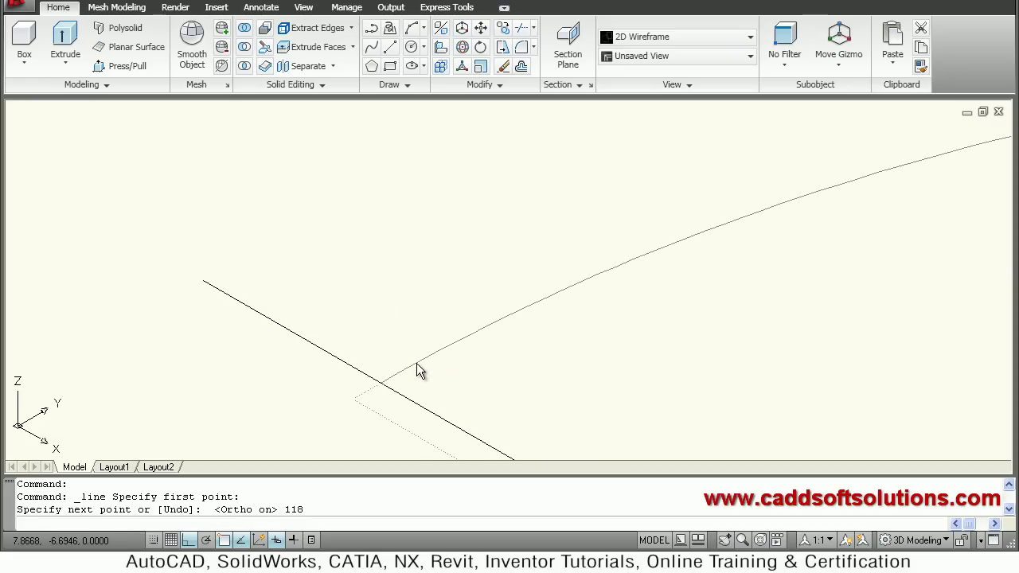
pyautogui.scroll(-3, 533, 330)
pyautogui.scroll(3, 550, 302)
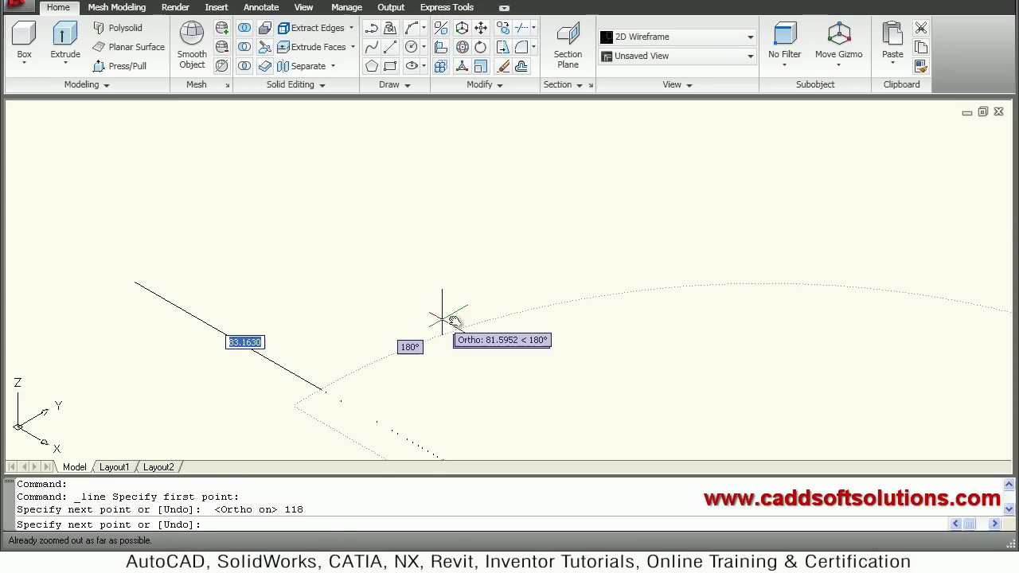
pyautogui.press('Escape')
pyautogui.write('z')
pyautogui.press('Return')
pyautogui.write('a')
pyautogui.press('Return')
pyautogui.scroll(-5, 506, 302)
pyautogui.moveTo(502, 276); pyautogui.dragTo(413, 299, button='middle')
# Draw the remaining 44, 118 and 44 edges to close the base rectangle.
pyautogui.write('l')
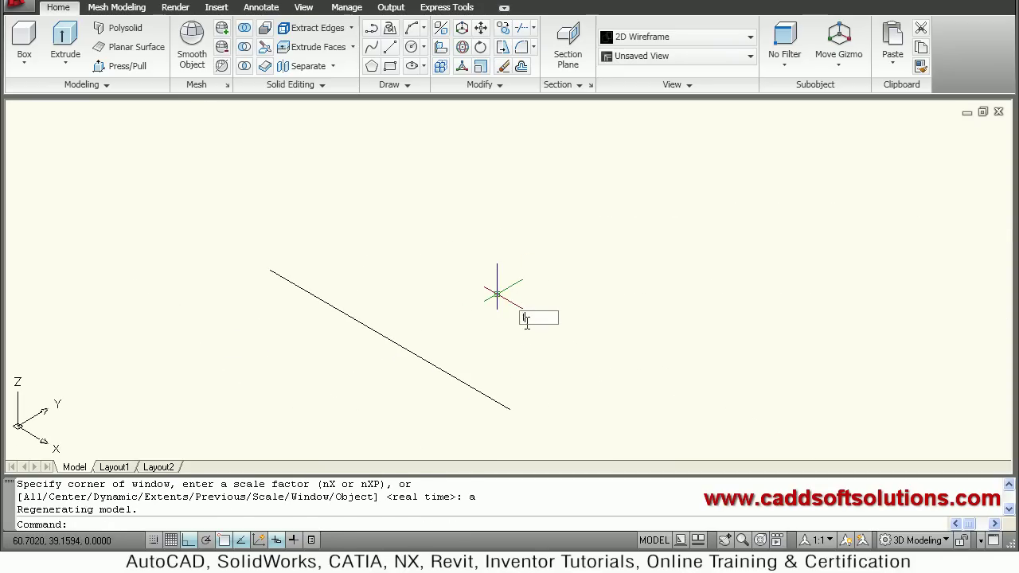
pyautogui.press('Return')
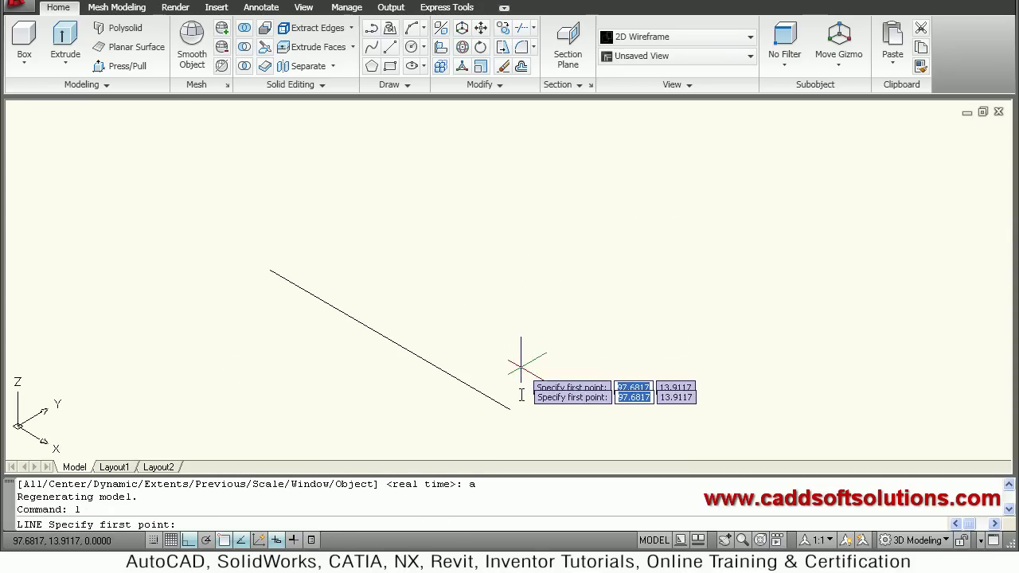
pyautogui.click(510, 408)
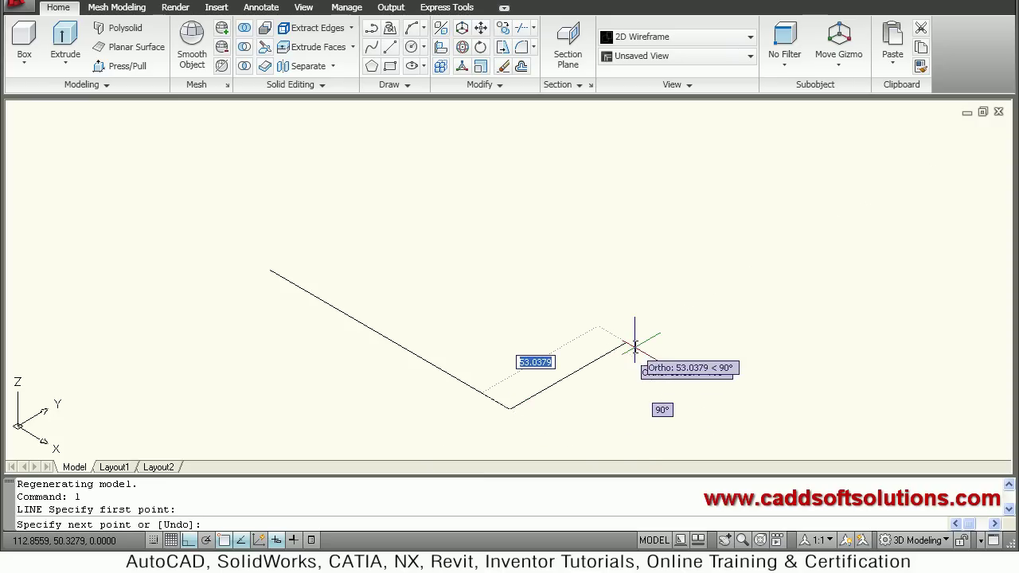
pyautogui.write('44')
pyautogui.press('Return')
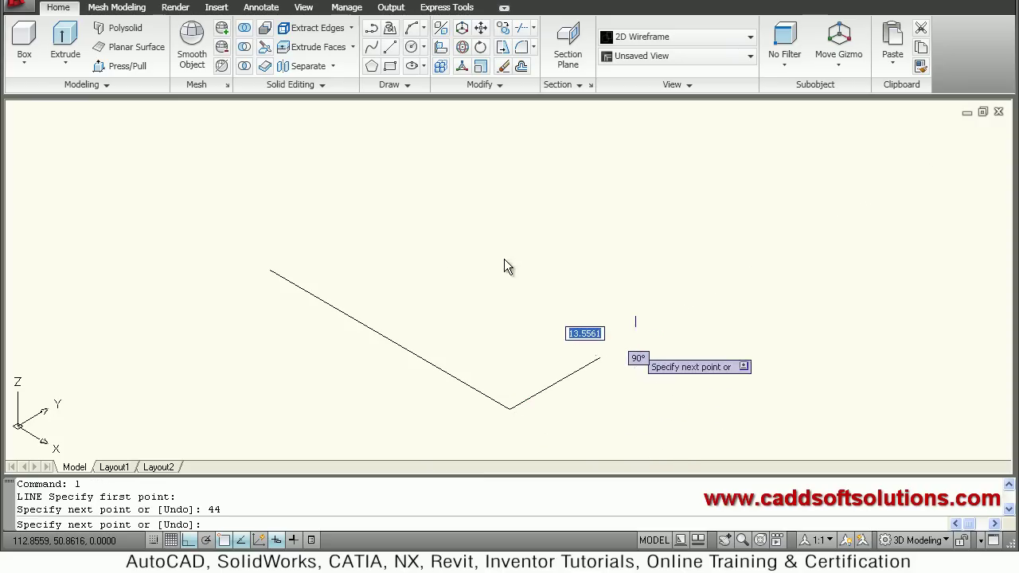
pyautogui.write('118')
pyautogui.press('Return')
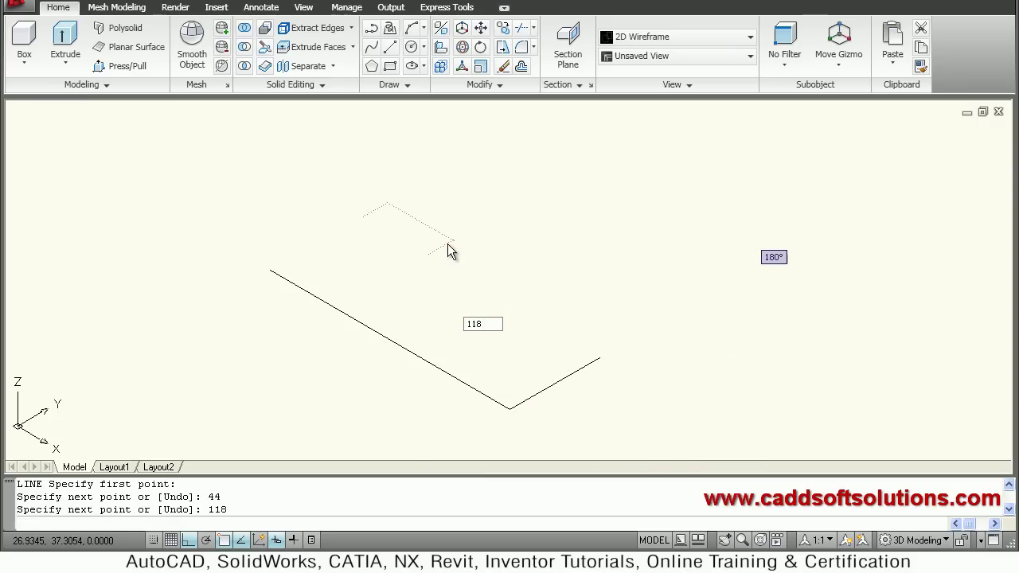
pyautogui.write('44')
pyautogui.press('Return')
pyautogui.press('Escape')
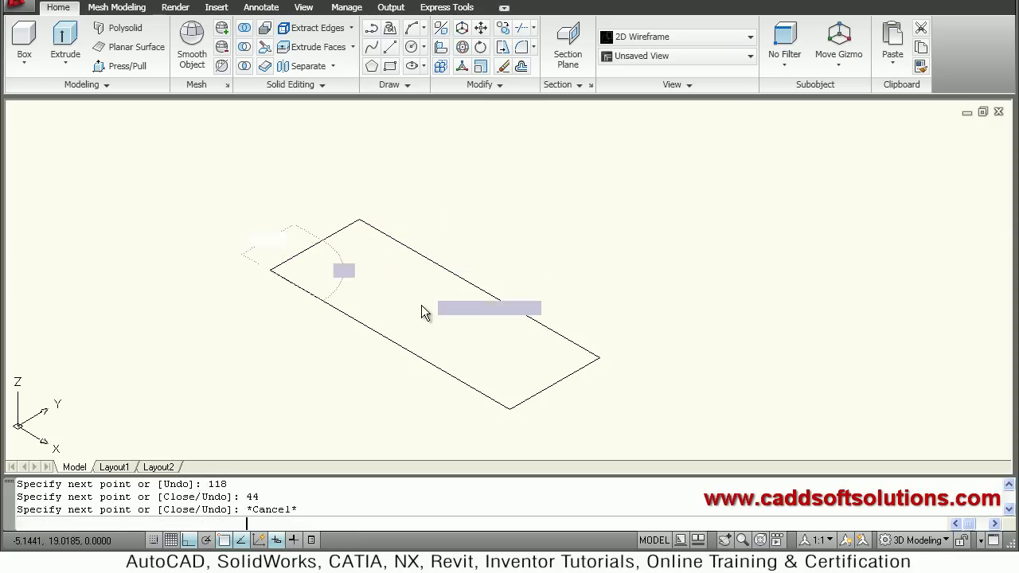
pyautogui.scroll(2, 576, 358)
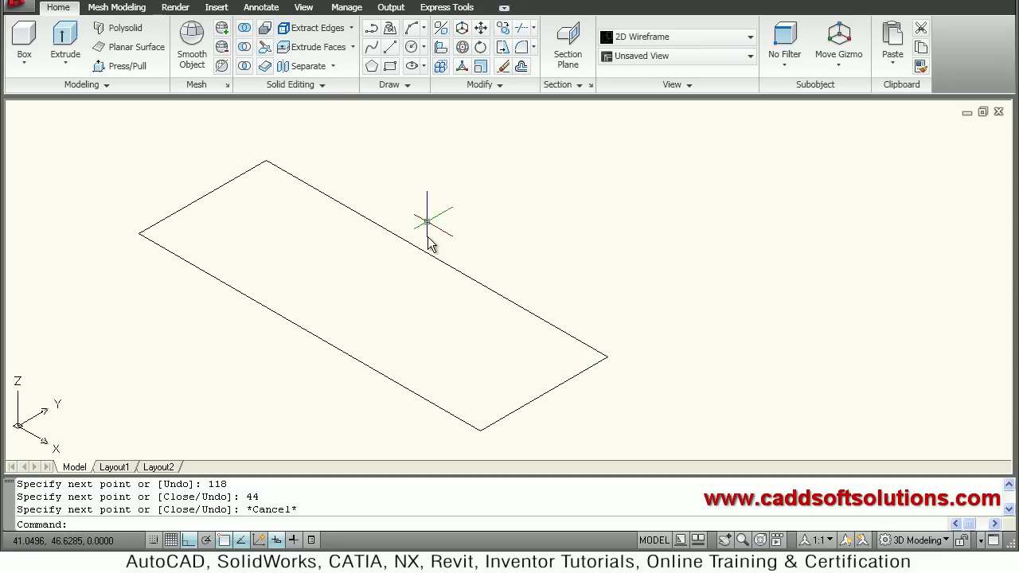
# Check the reference PDF, then press-pull the rectangle up 16 into a solid block.
pyautogui.hotkey('alt', 'Tab')
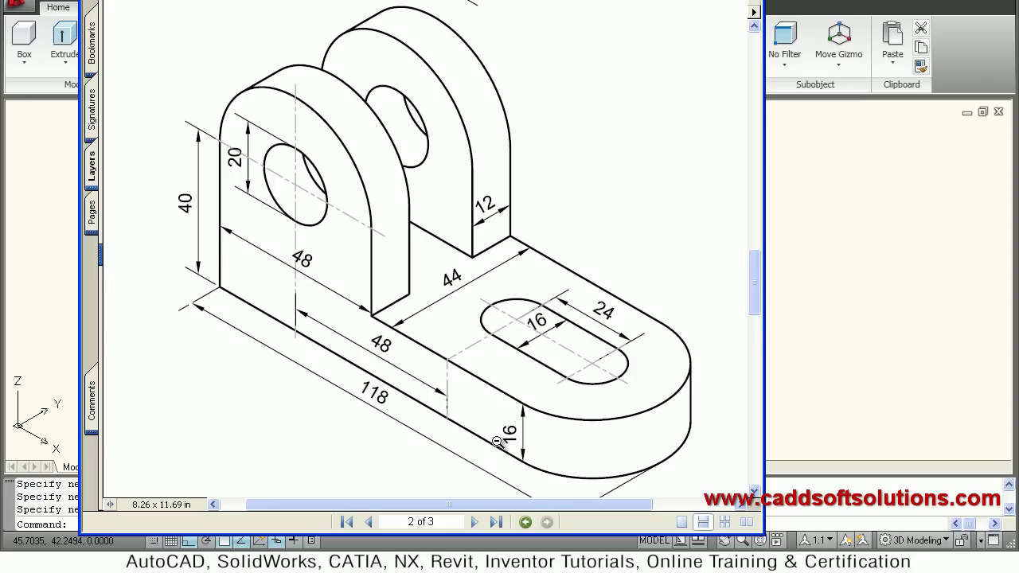
pyautogui.hotkey('alt', 'Tab')
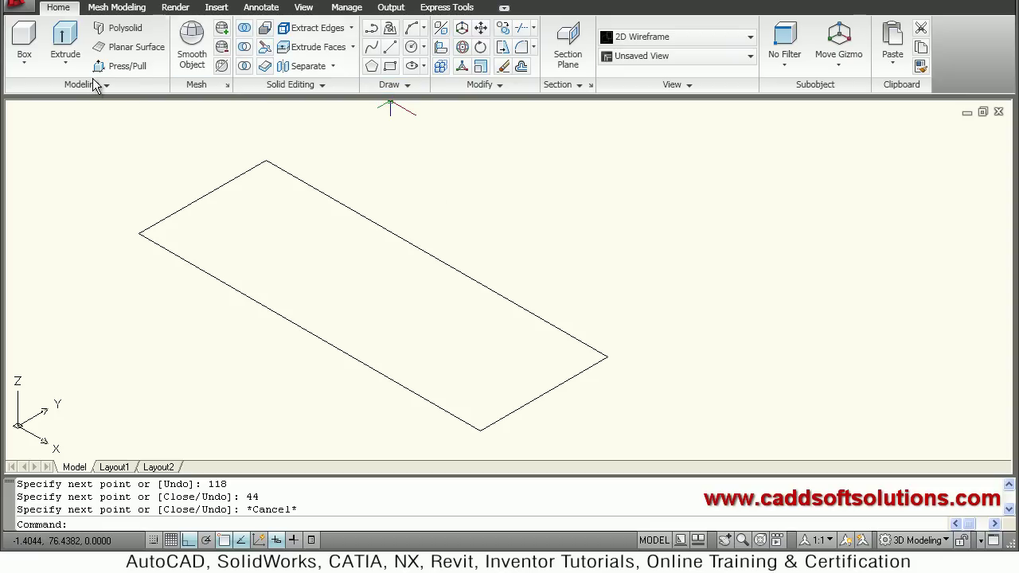
pyautogui.click(119, 66)
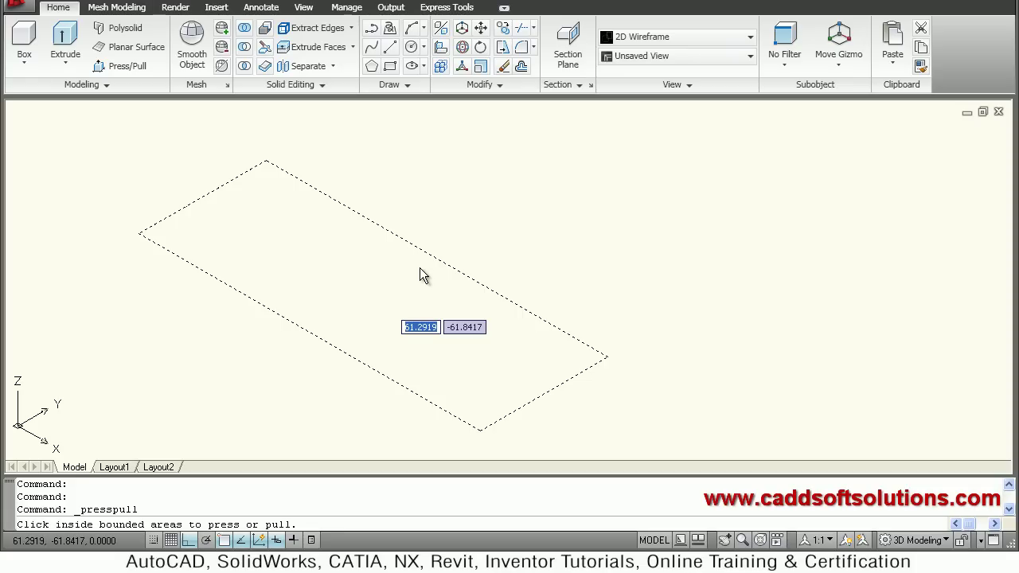
pyautogui.click(420, 269)
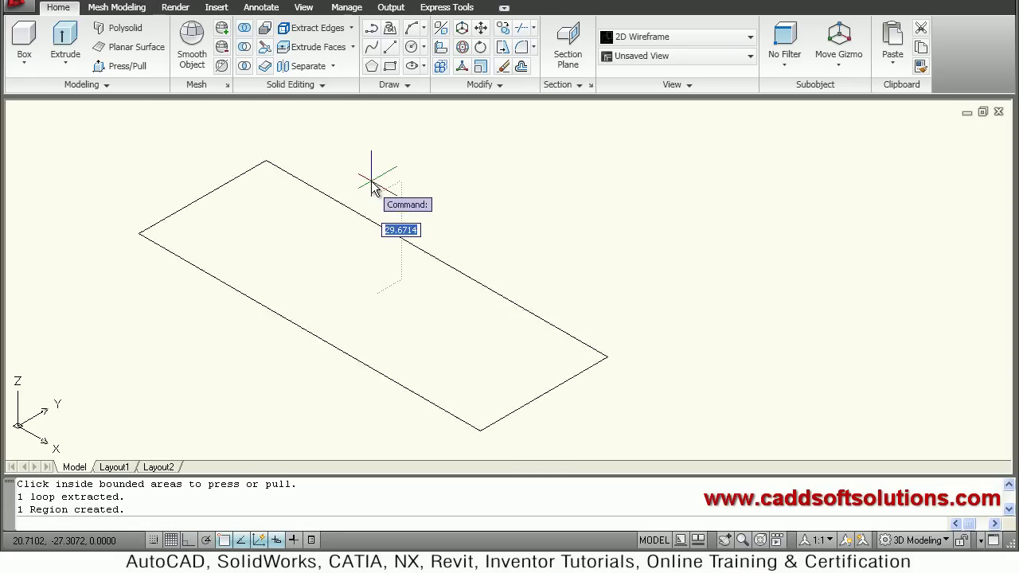
pyautogui.write('16')
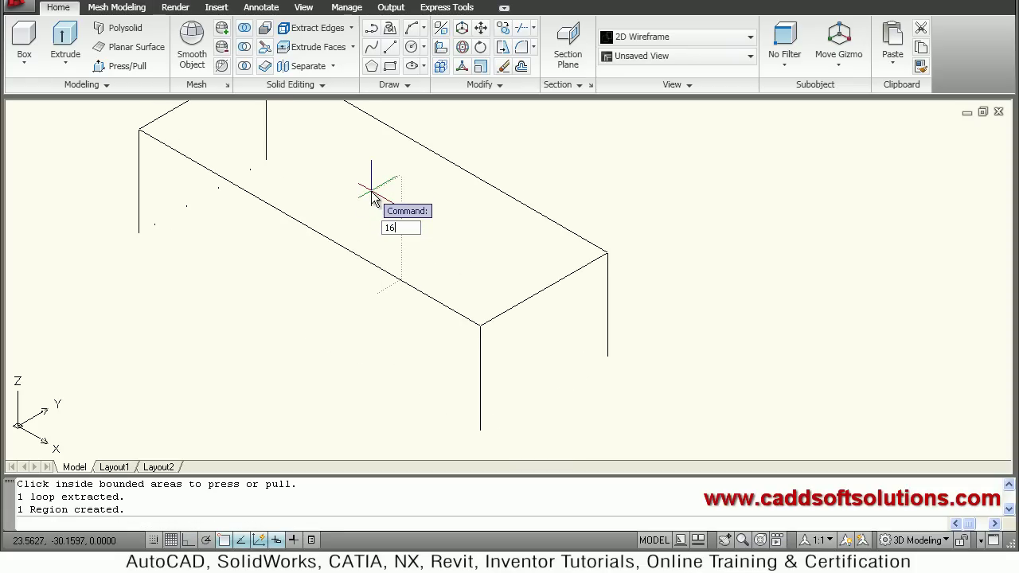
pyautogui.press('Return')
pyautogui.scroll(-2, 513, 268)
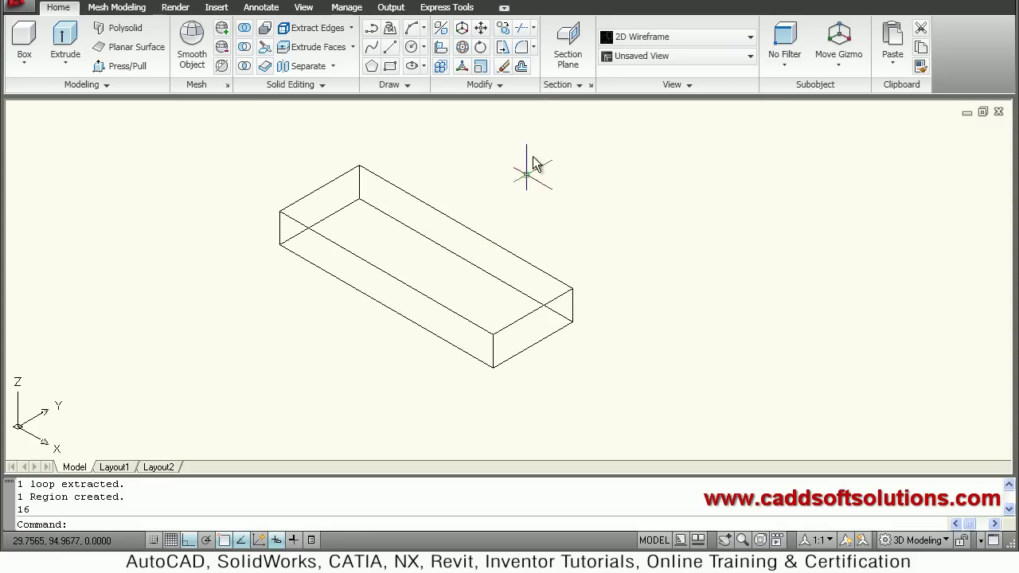
# Apply the Conceptual visual style, reposition the block view, and switch to the reference PDF.
pyautogui.click(701, 48)
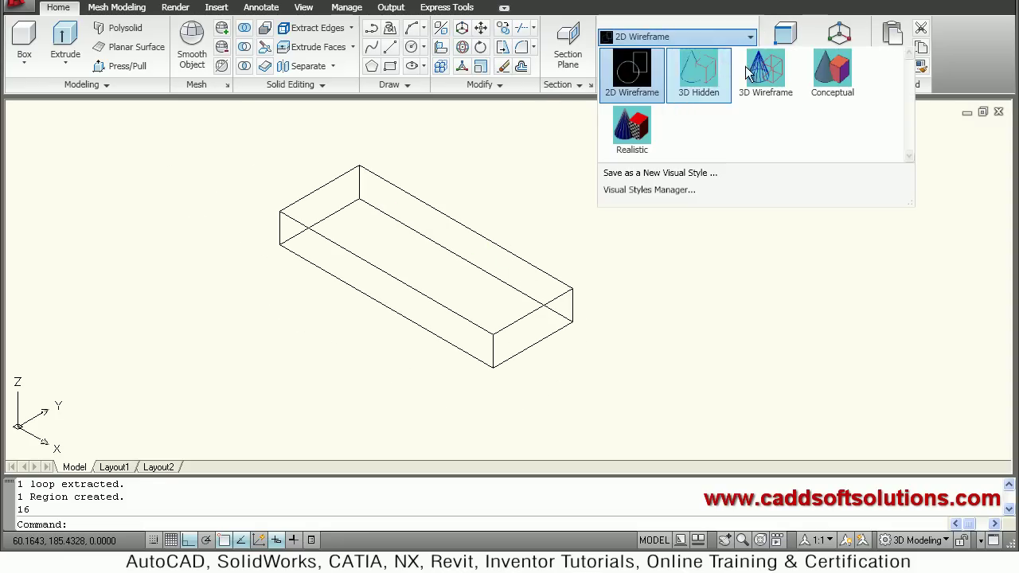
pyautogui.click(828, 91)
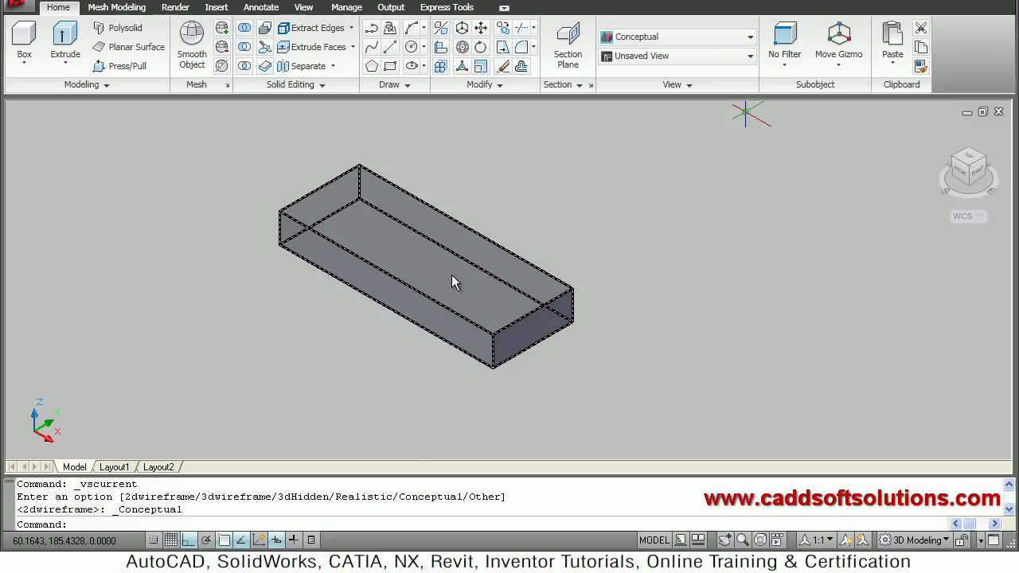
pyautogui.scroll(2, 455, 279)
pyautogui.scroll(3, 391, 298)
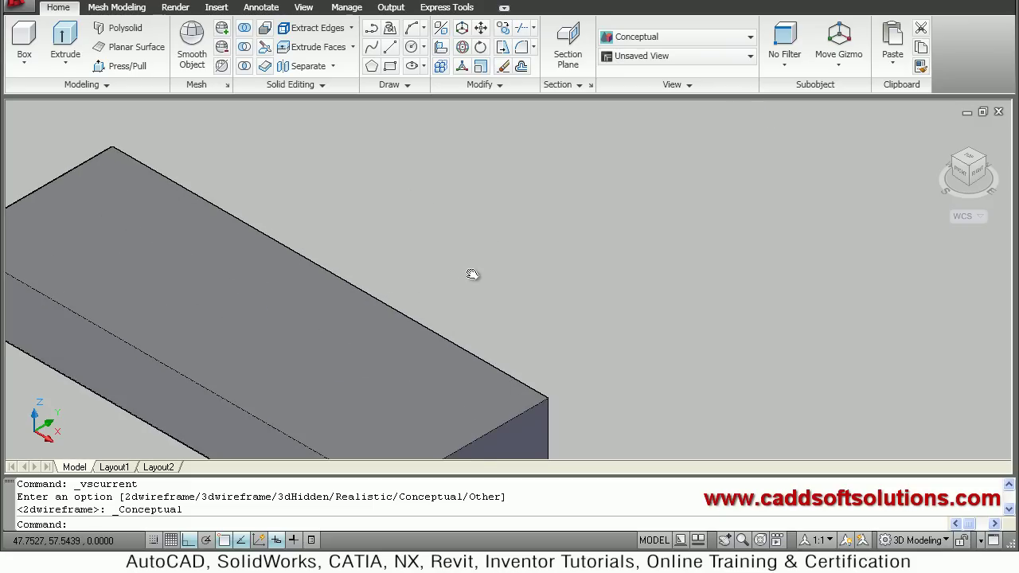
pyautogui.moveTo(473, 278); pyautogui.dragTo(596, 232, button='middle')
pyautogui.moveTo(426, 330); pyautogui.dragTo(468, 177, button='middle')
pyautogui.hotkey('alt', 'Tab')
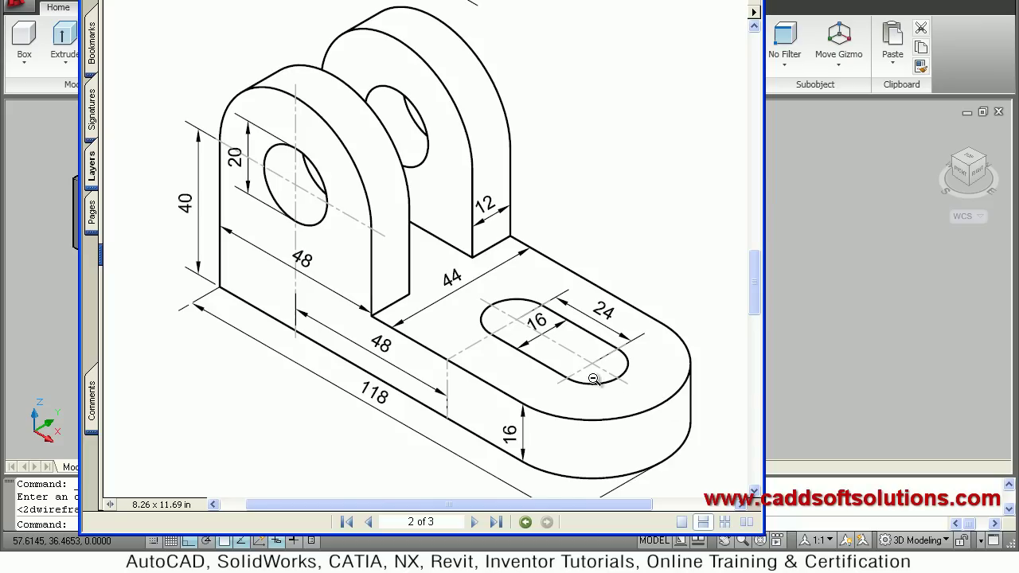
# Use Copy Edges to copy the block end's top edge 22 units inward.
pyautogui.hotkey('alt', 'Tab')
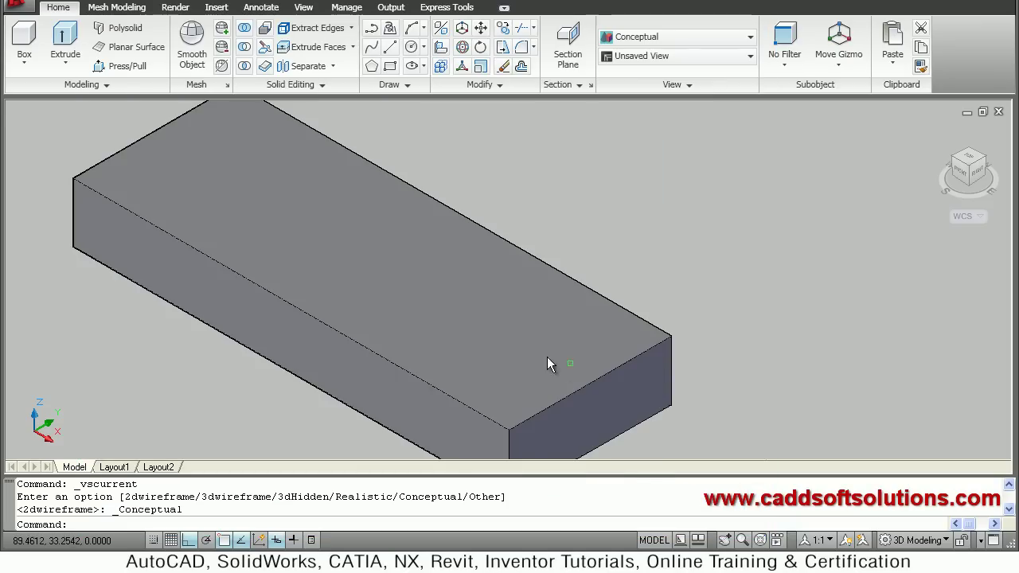
pyautogui.click(352, 29)
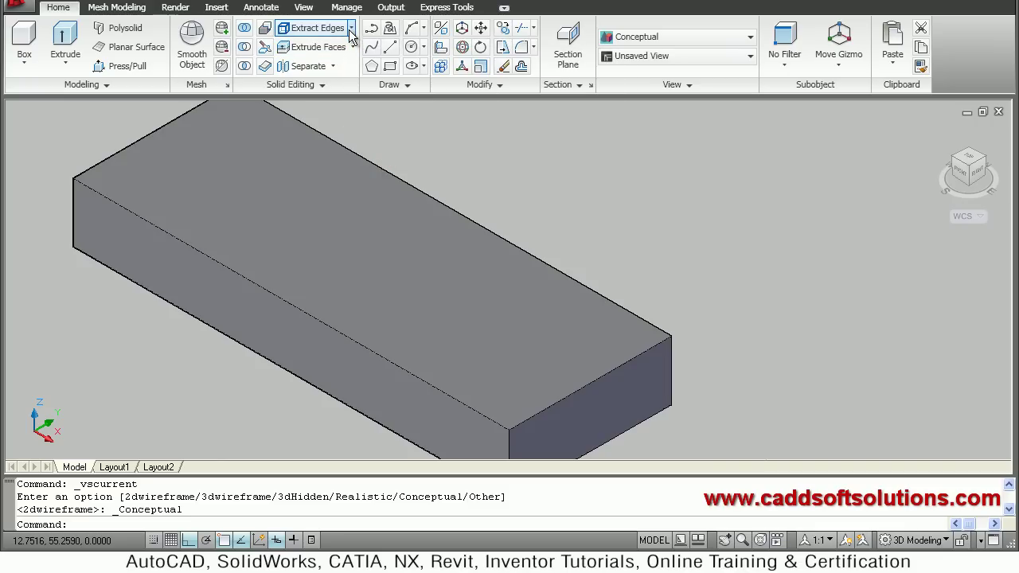
pyautogui.click(331, 149)
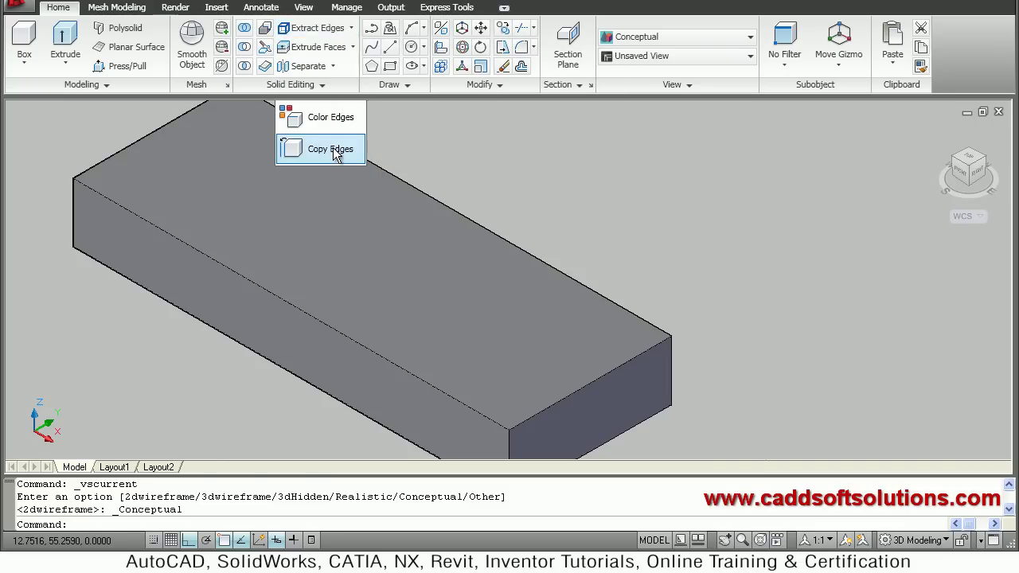
pyautogui.click(590, 389)
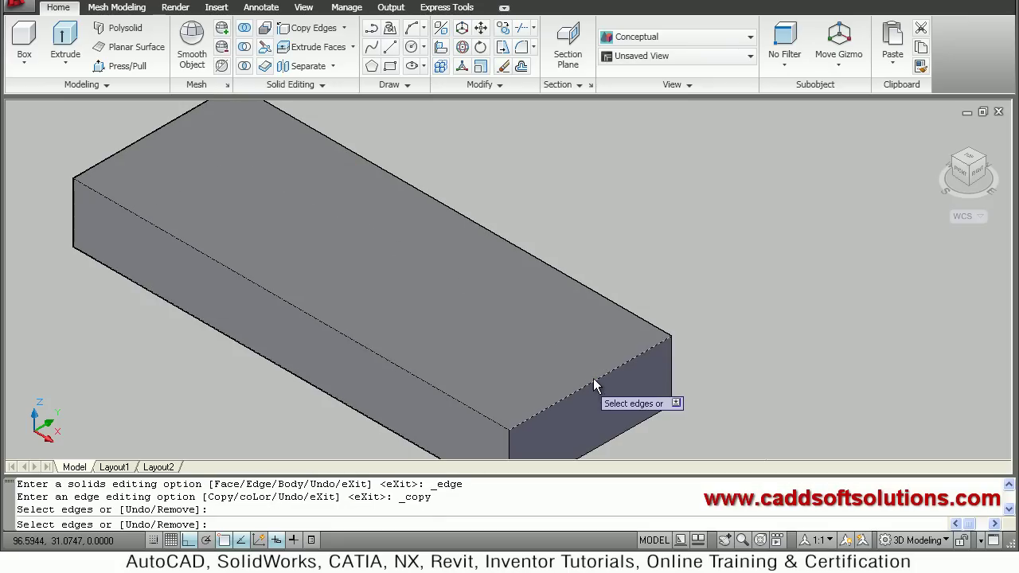
pyautogui.press('Return')
pyautogui.click(716, 300)
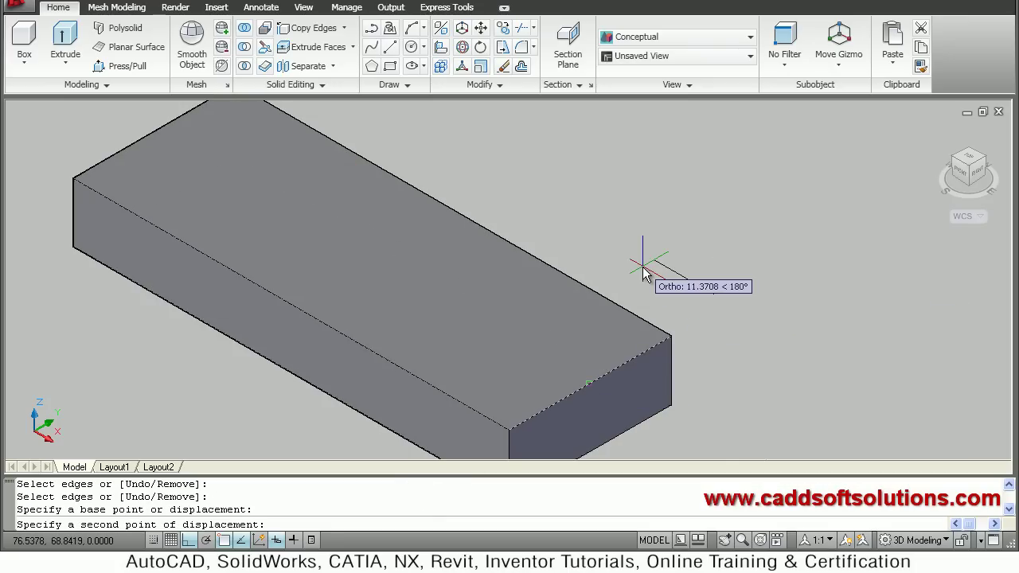
pyautogui.write('22')
pyautogui.press('Return')
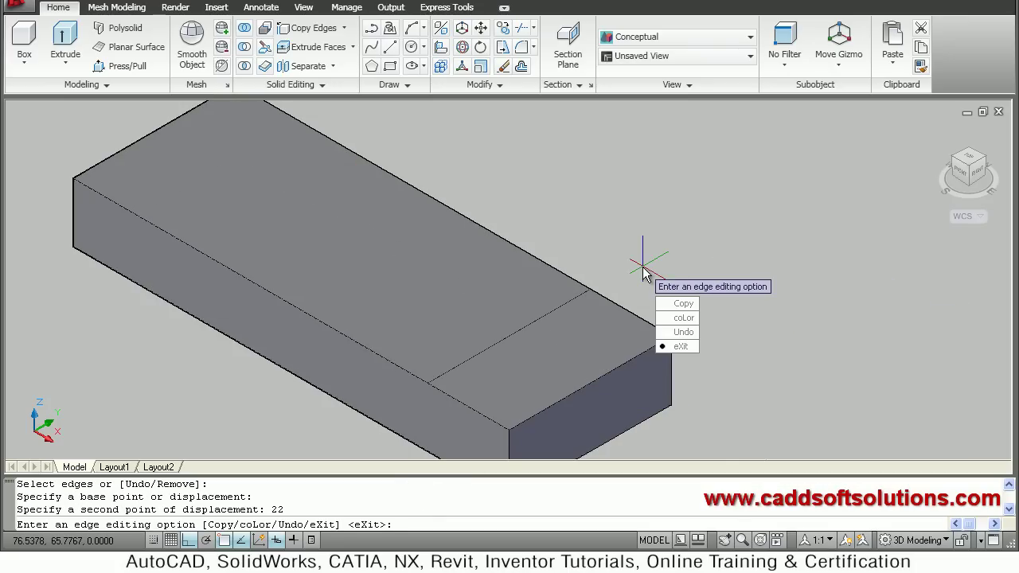
pyautogui.press('Escape')
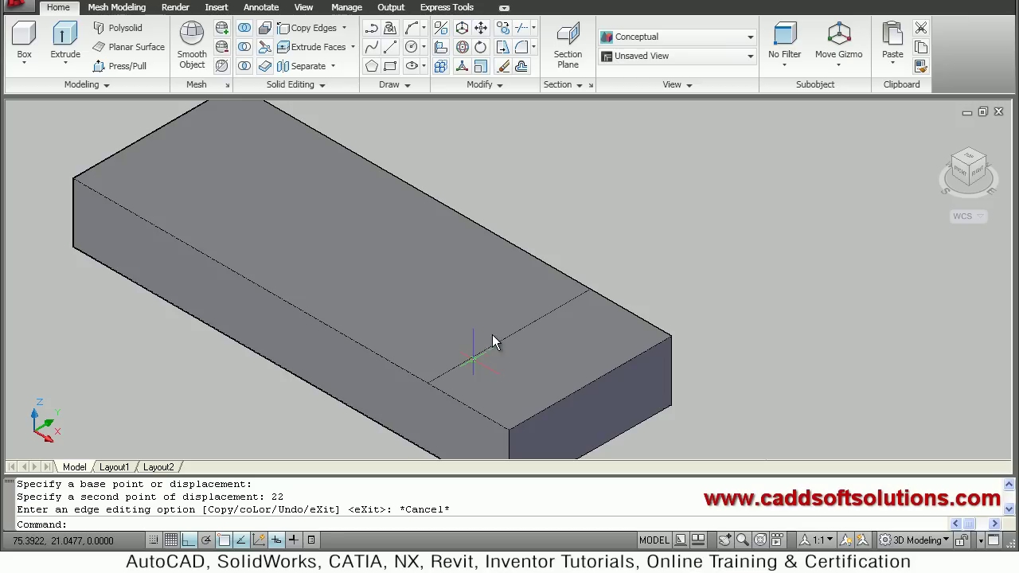
# Draw a radius 22 circle centred on the copied line's midpoint.
pyautogui.click(414, 47)
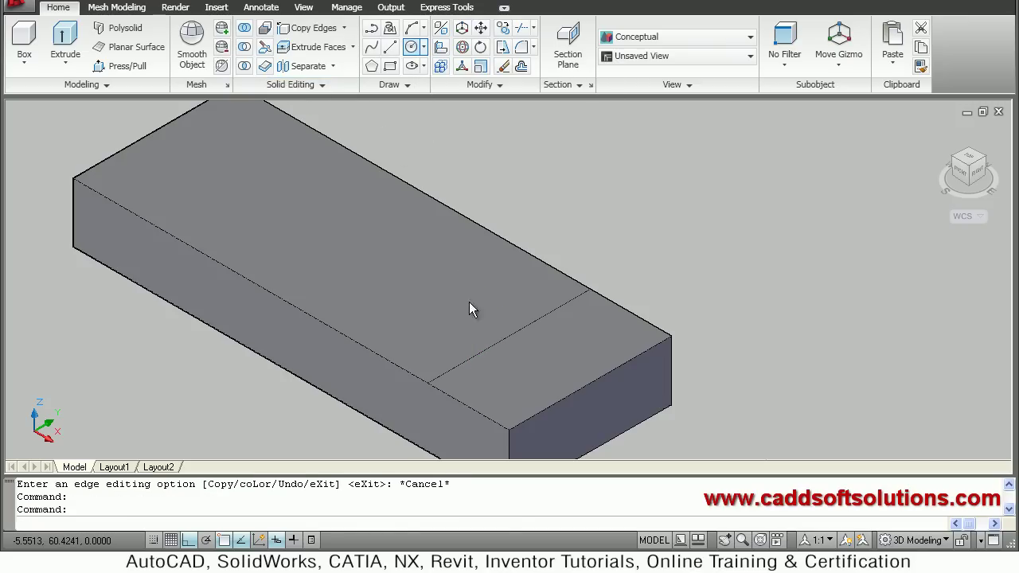
pyautogui.click(532, 352)
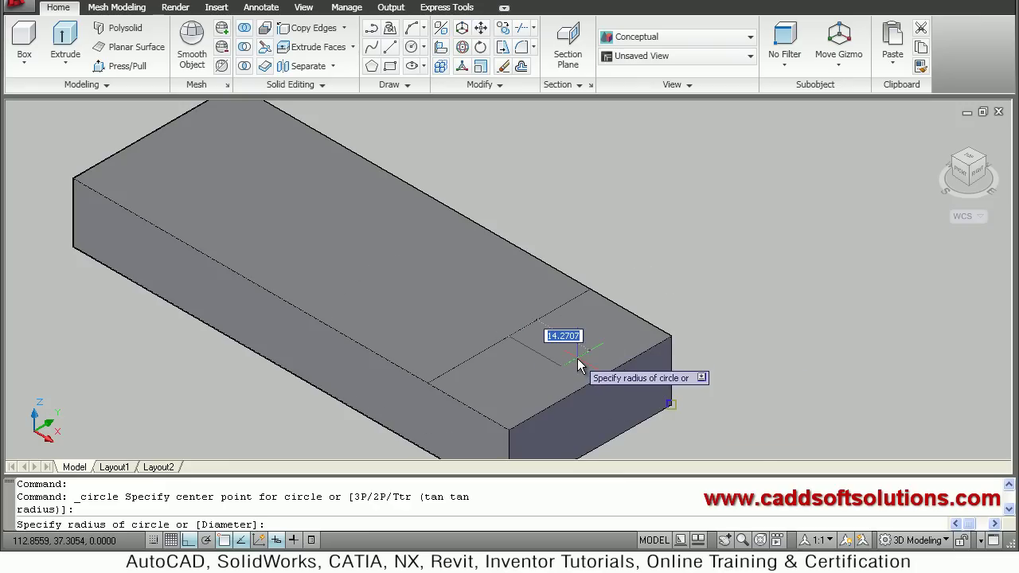
pyautogui.write('22')
pyautogui.press('Return')
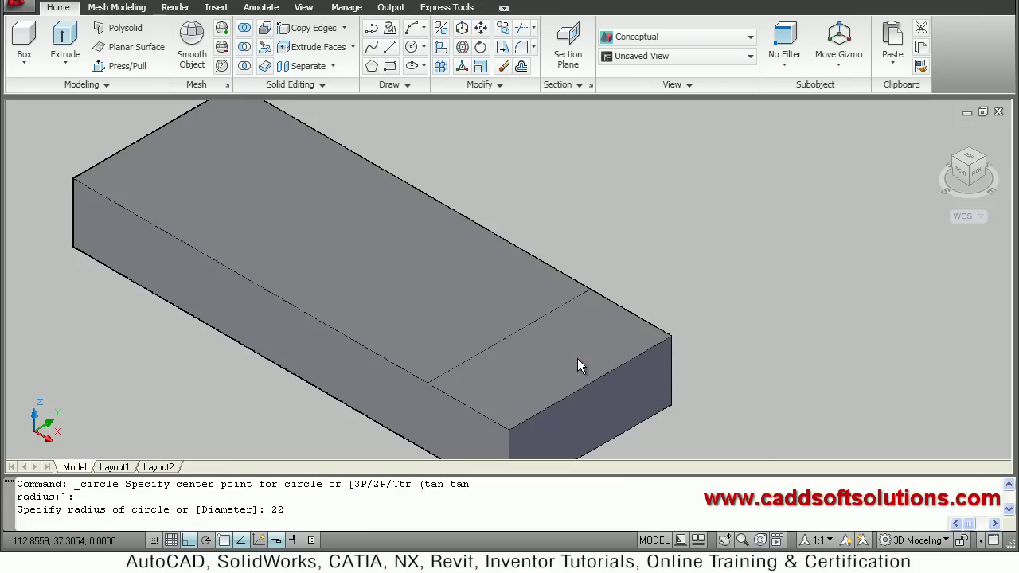
pyautogui.scroll(-2, 563, 339)
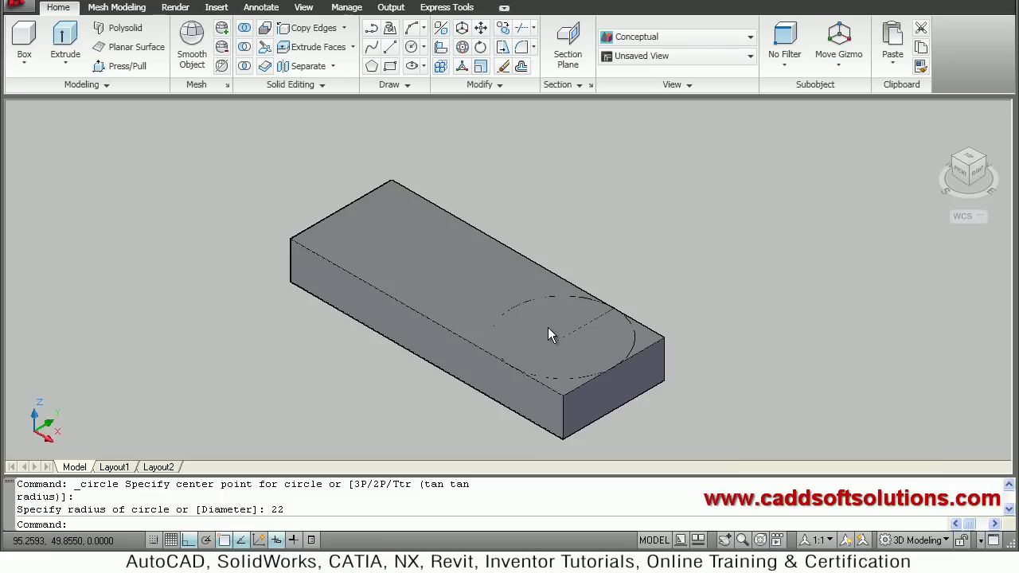
pyautogui.scroll(2, 547, 327)
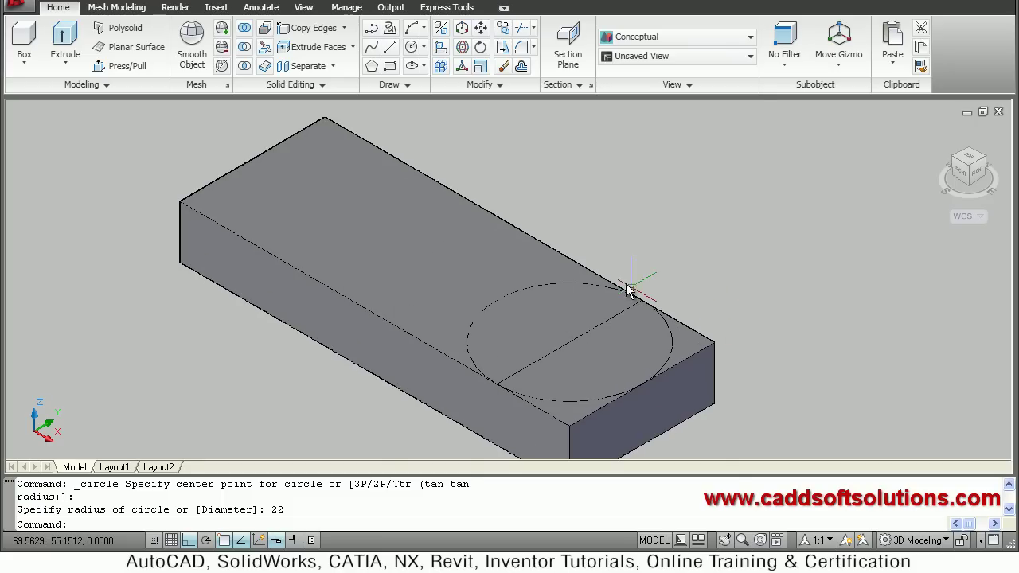
# After checking the reference, draw a concentric radius 8 circle at the same midpoint.
pyautogui.hotkey('alt', 'Tab')
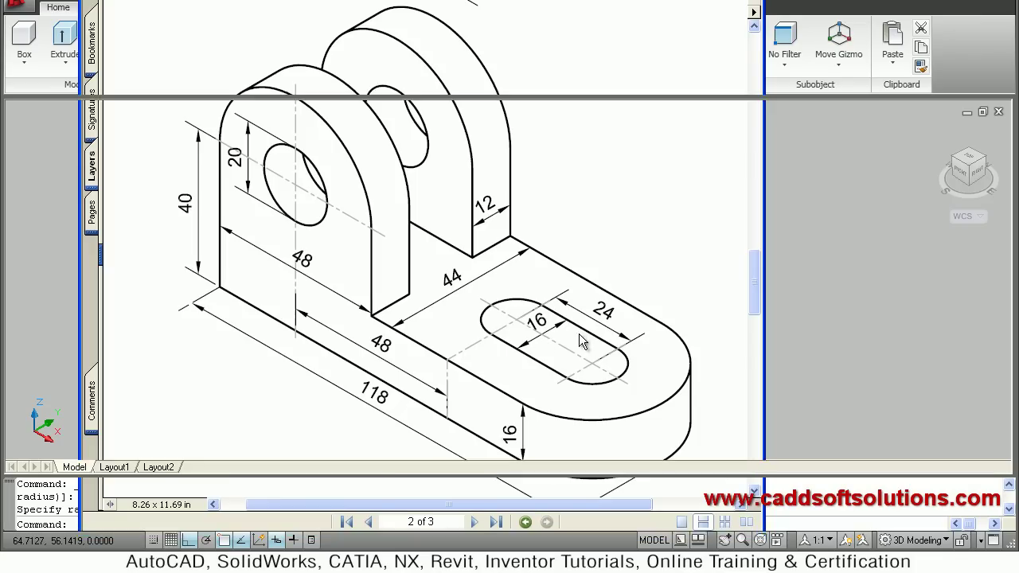
pyautogui.hotkey('alt', 'Tab')
pyautogui.write('c')
pyautogui.press('Return')
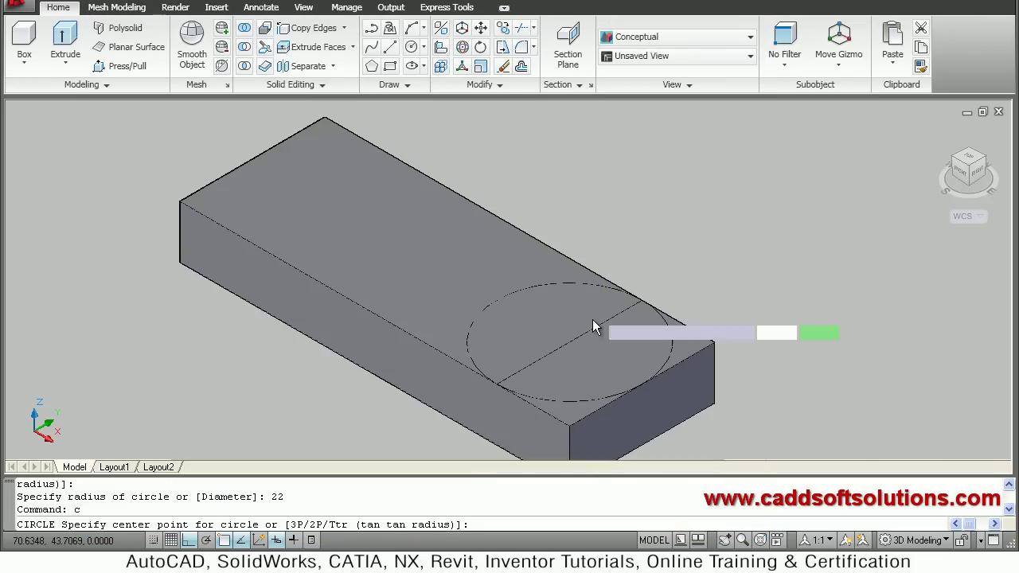
pyautogui.click(593, 344)
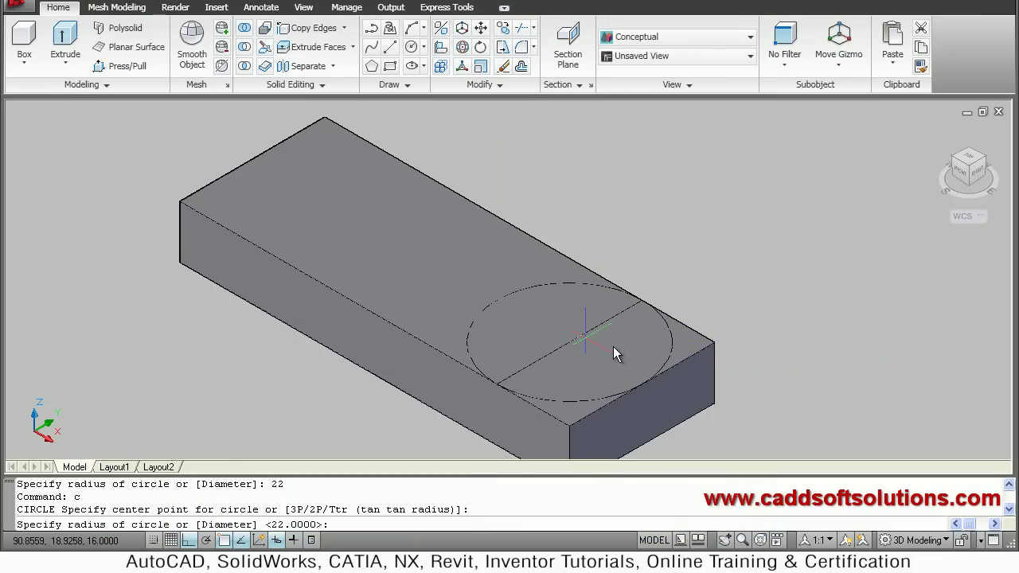
pyautogui.write('8')
pyautogui.press('Return')
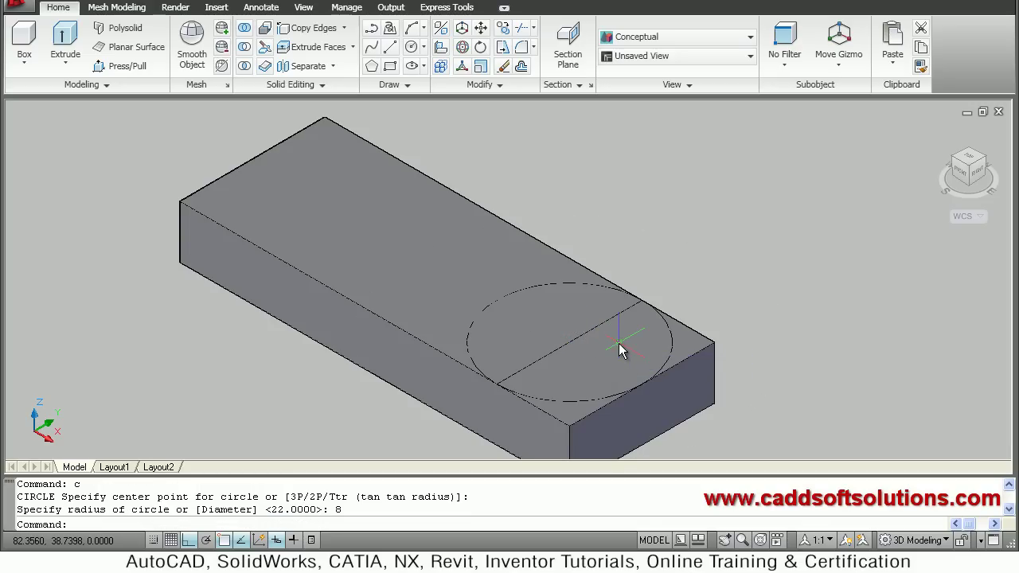
pyautogui.scroll(-2, 589, 343)
pyautogui.scroll(2, 576, 353)
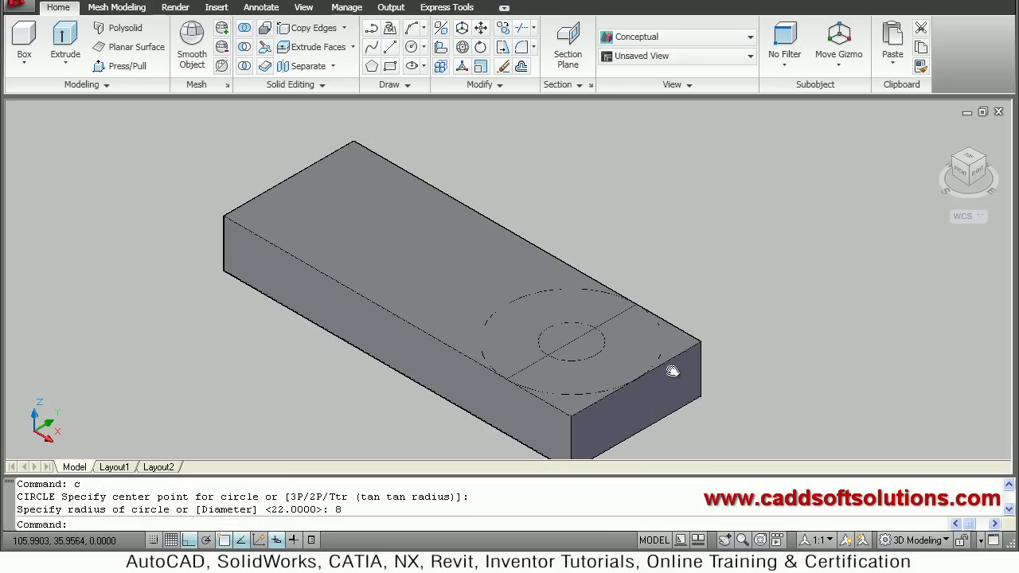
pyautogui.moveTo(671, 369); pyautogui.dragTo(657, 344, button='middle')
pyautogui.scroll(4, 653, 363)
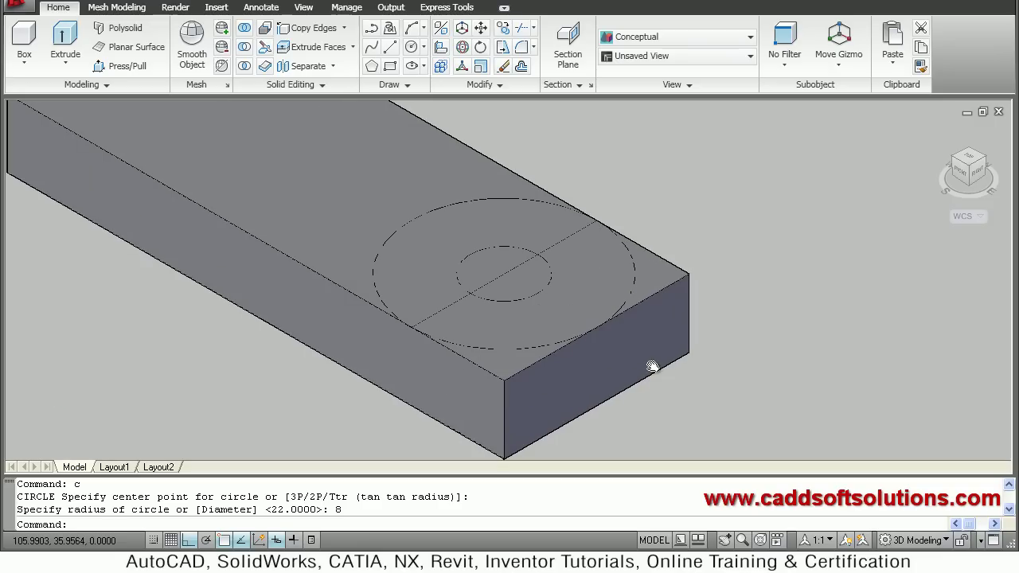
# Press-pull both corner regions outside the R22 circle down through the base.
pyautogui.click(119, 66)
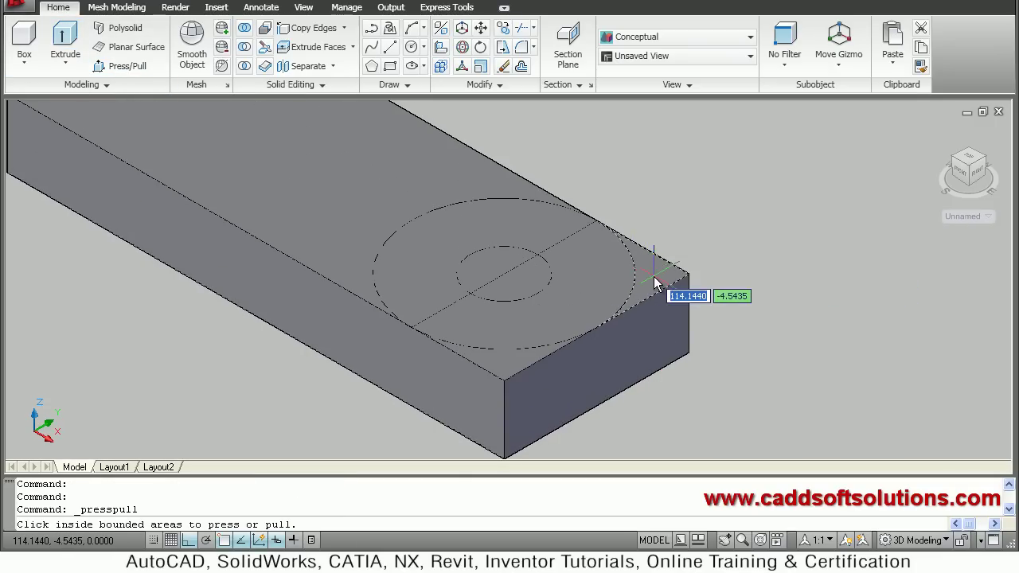
pyautogui.click(654, 285)
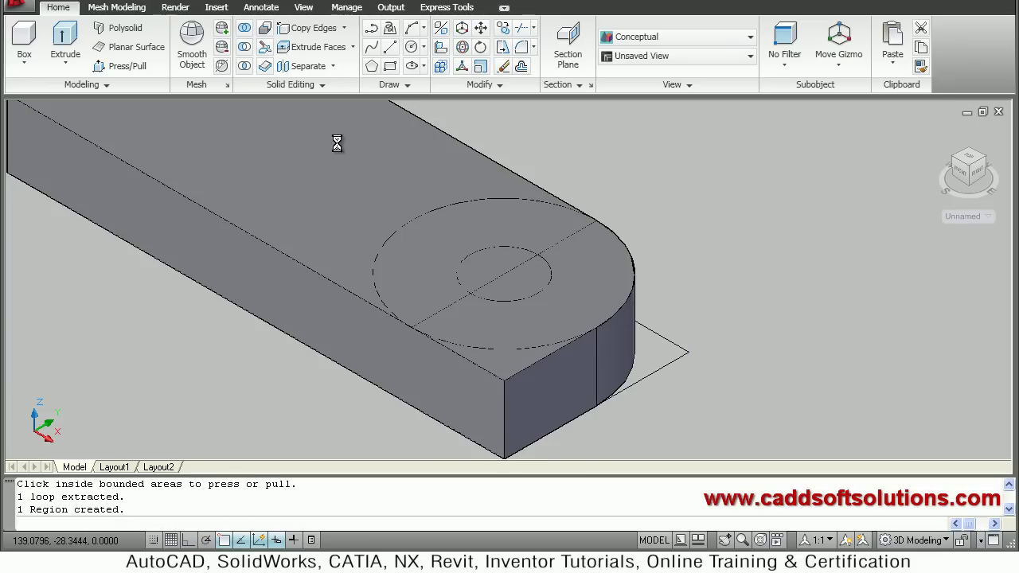
pyautogui.click(143, 70)
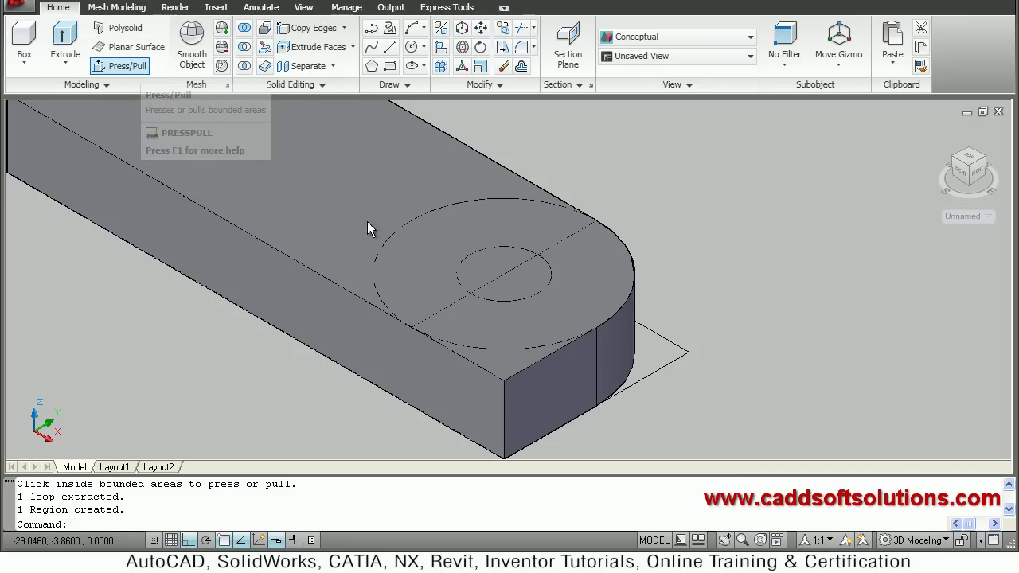
pyautogui.click(511, 360)
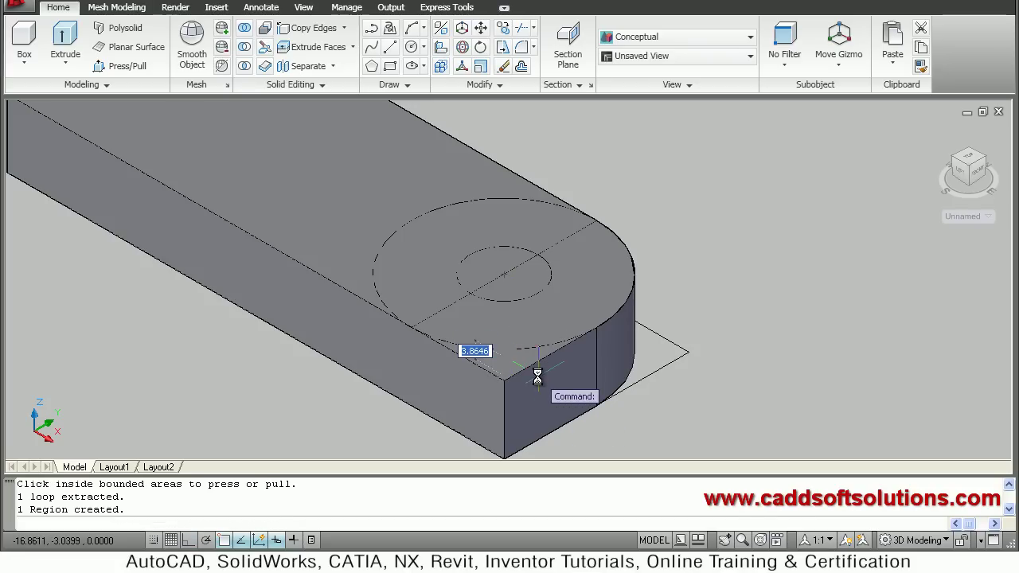
pyautogui.moveTo(537, 345); pyautogui.dragTo(537, 311, button='middle')
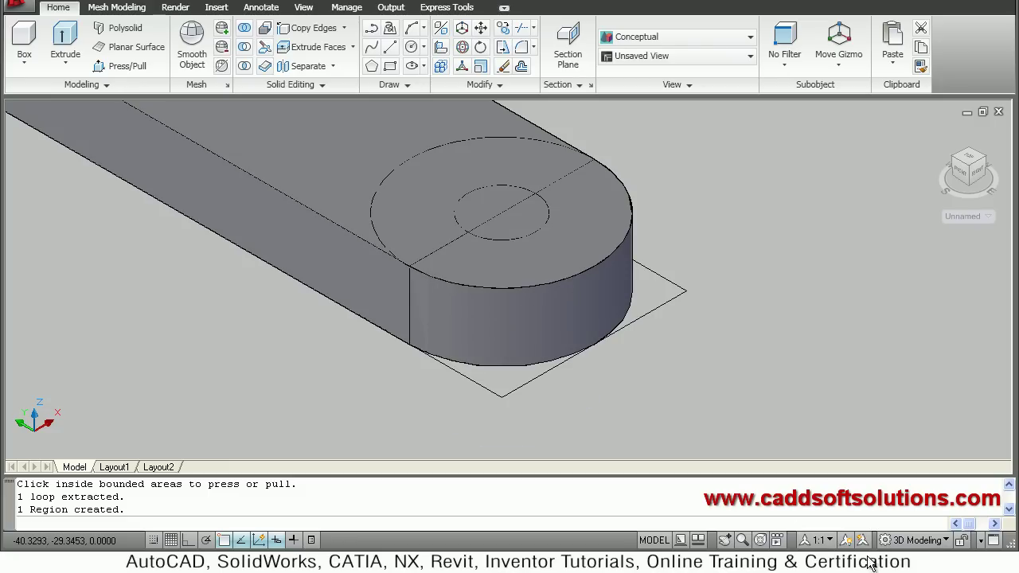
pyautogui.press('Escape')
pyautogui.press('F8')
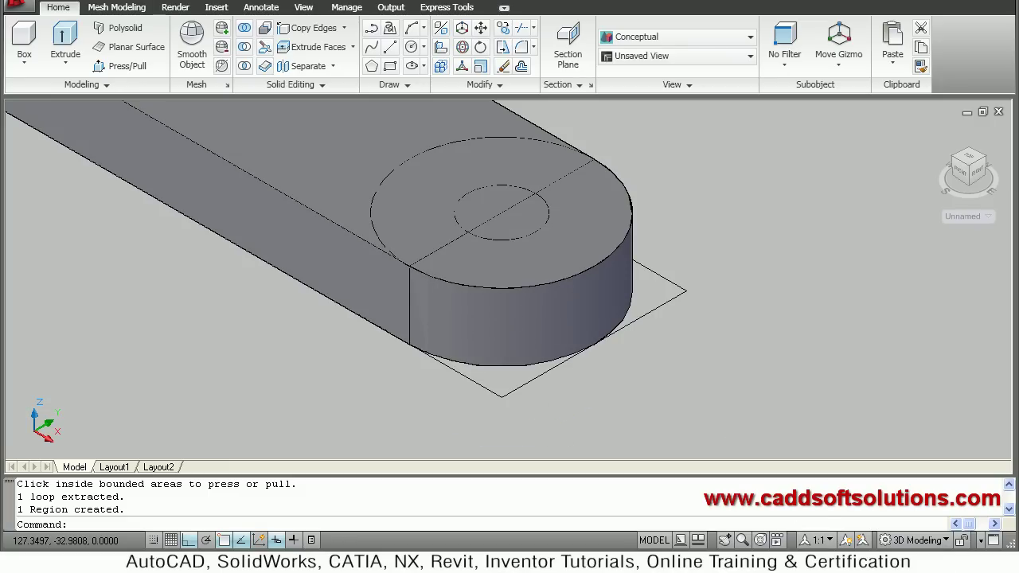
# Select the rounded solid base to check it, then restart Press/Pull.
pyautogui.moveTo(528, 284); pyautogui.dragTo(544, 302, button='middle')
pyautogui.click(537, 285)
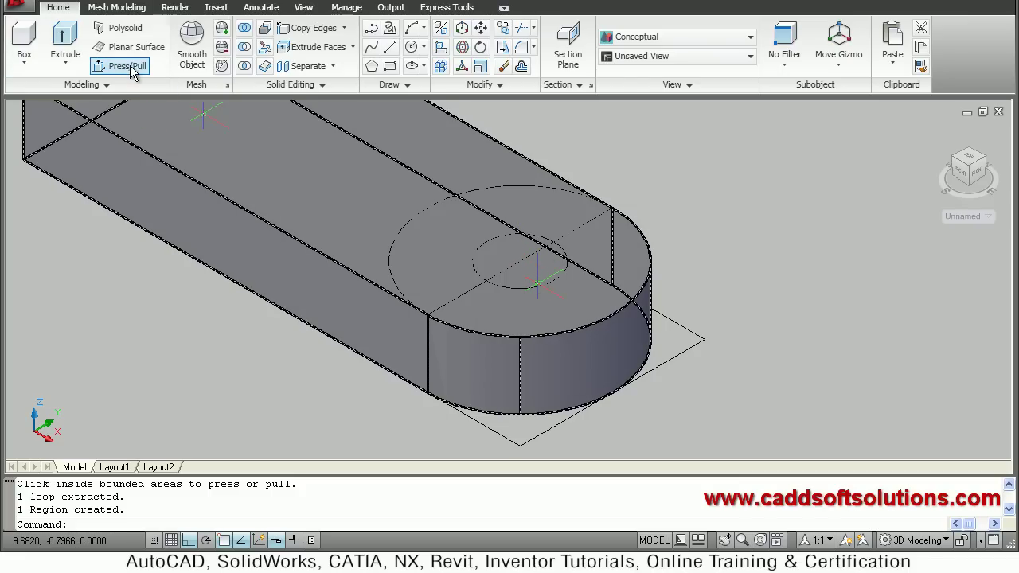
pyautogui.press('Escape')
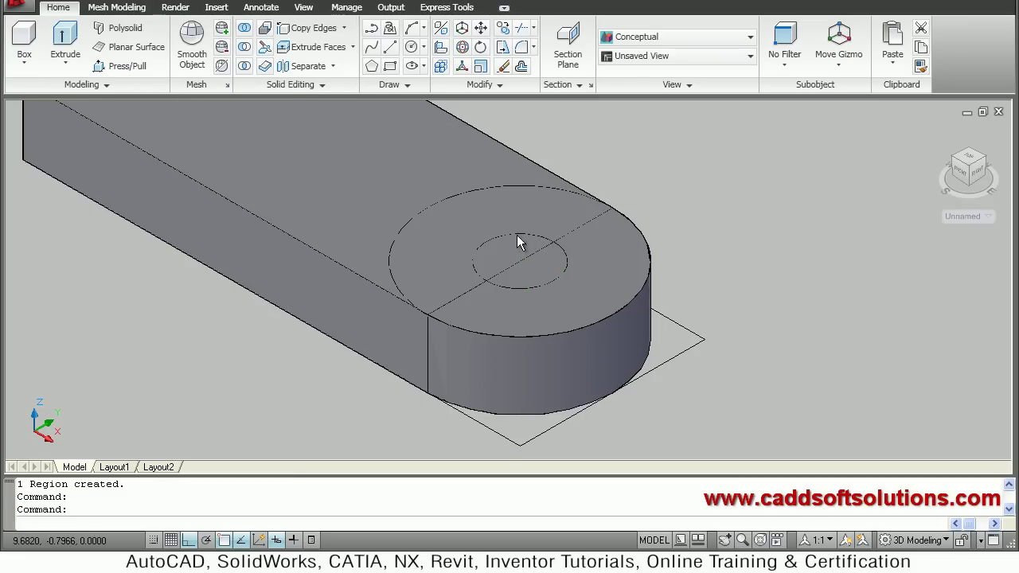
pyautogui.hotkey('ctrl', 'shift', 'e')
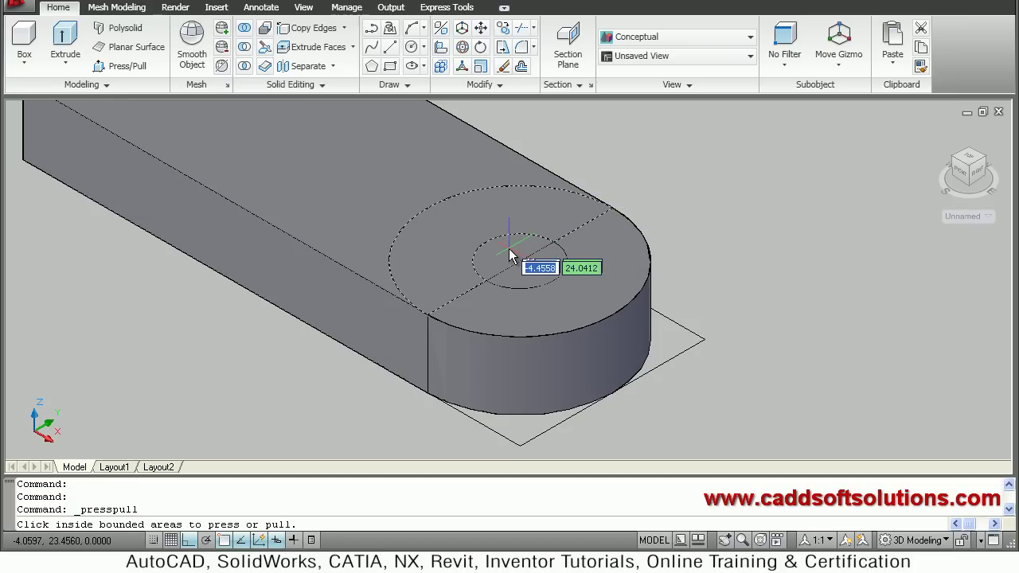
# Finish the press-pull and erase the diameter line on the top face.
pyautogui.press('Return')
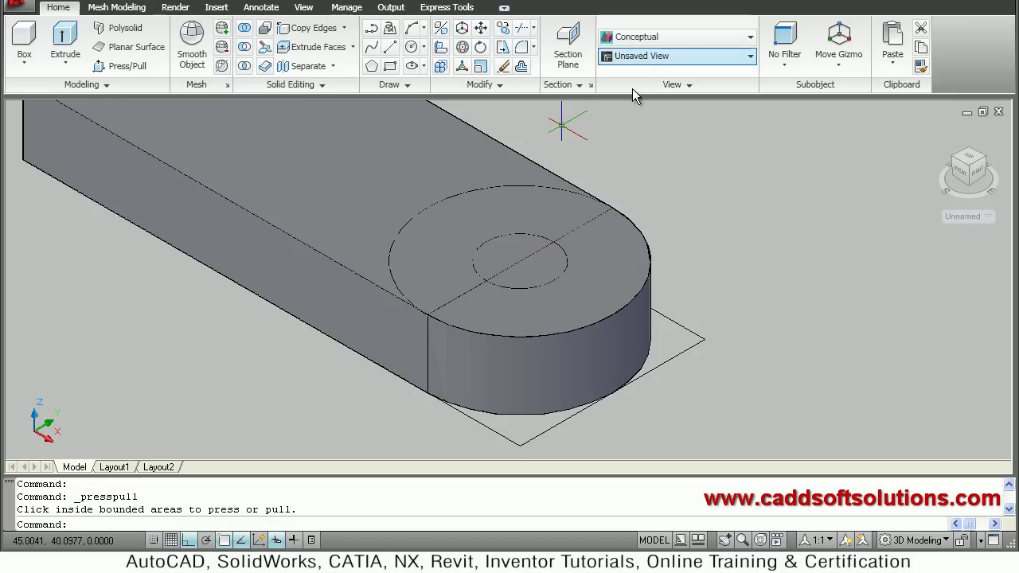
pyautogui.press('Escape')
pyautogui.click(577, 231)
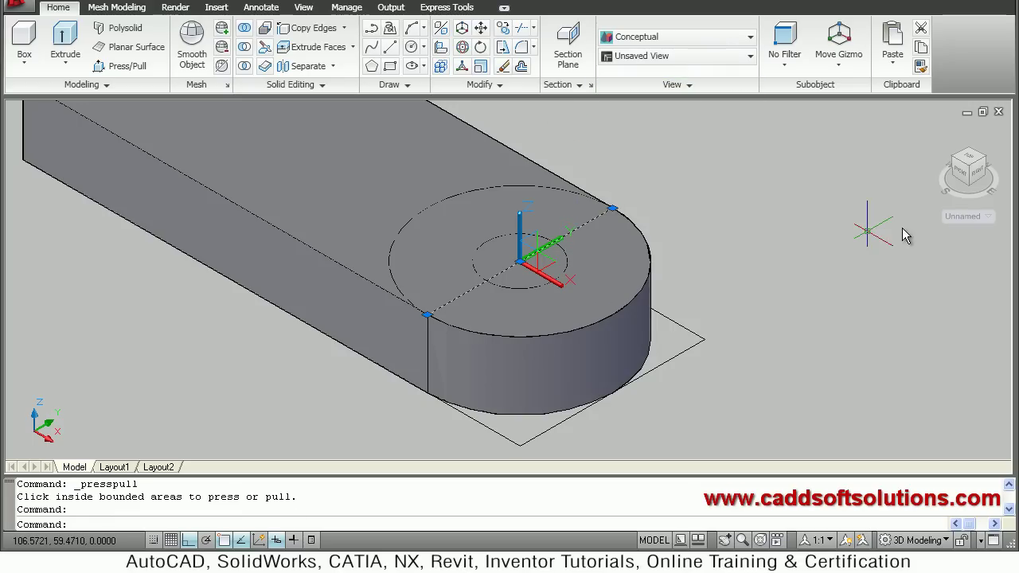
pyautogui.press('Delete')
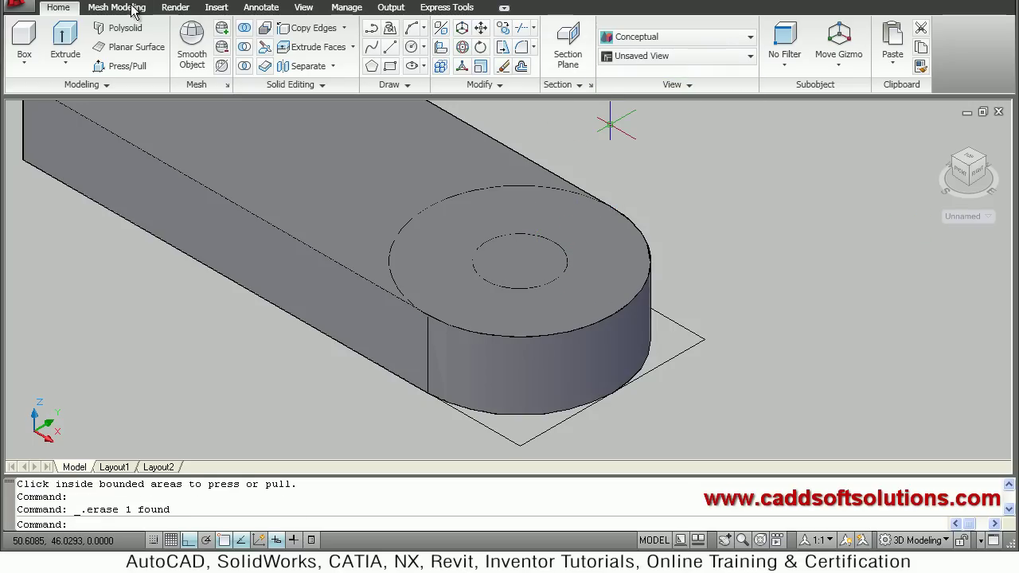
# Press-pull the R8 circle through the base and delete the leftover circular region.
pyautogui.click(128, 68)
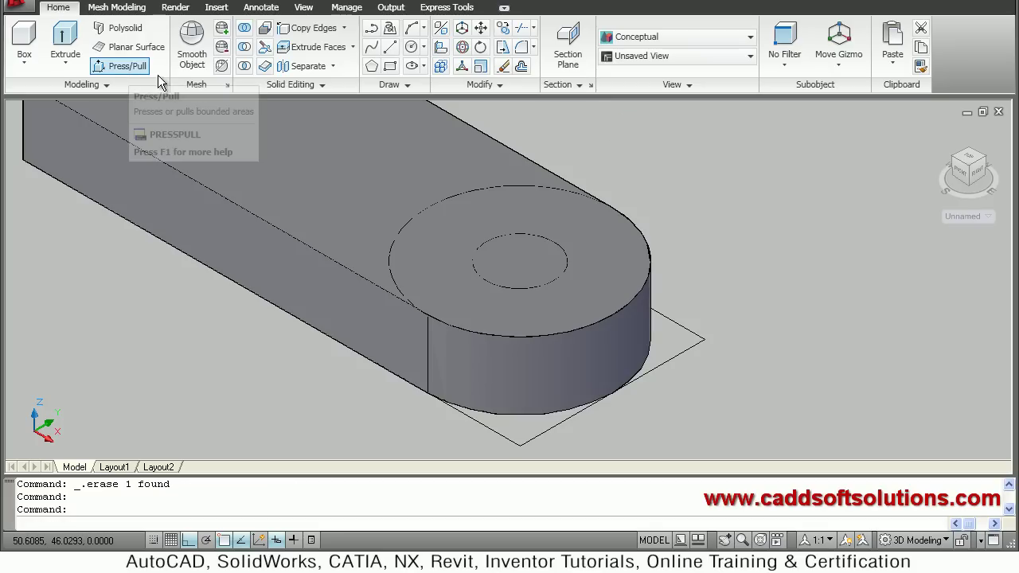
pyautogui.click(536, 271)
pyautogui.click(664, 419)
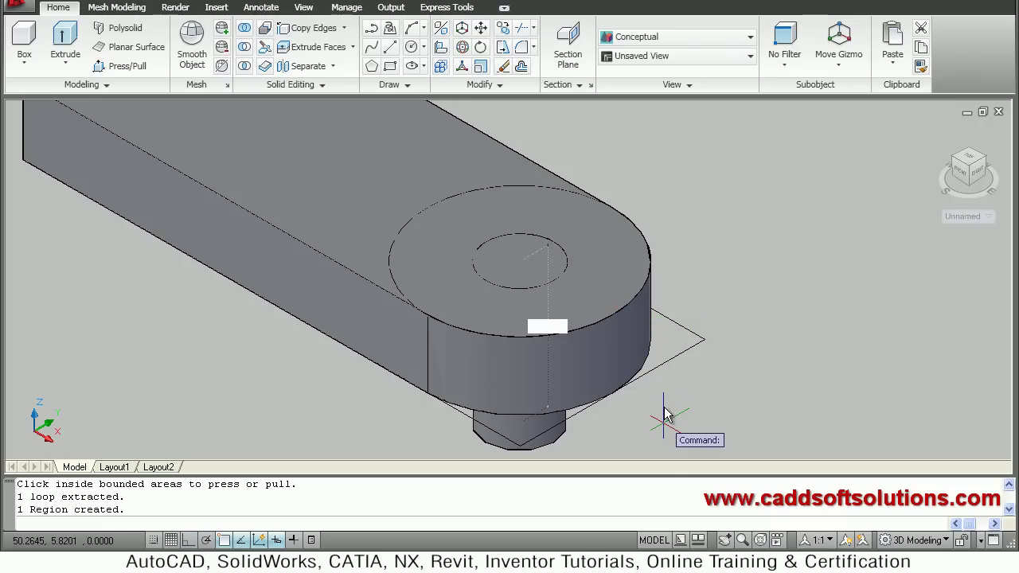
pyautogui.press('F8')
pyautogui.scroll(4, 546, 232)
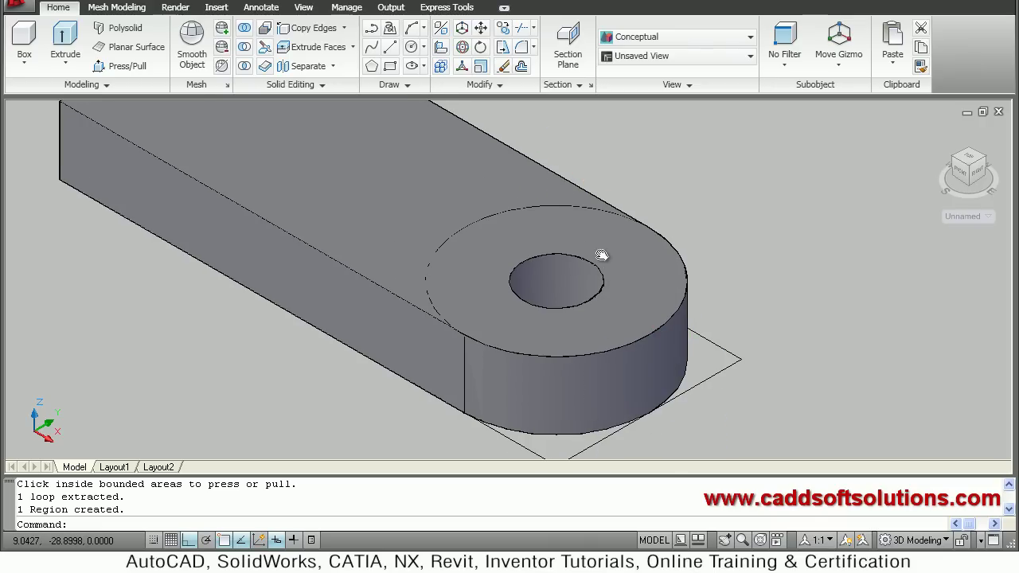
pyautogui.click(557, 211)
pyautogui.press('Delete')
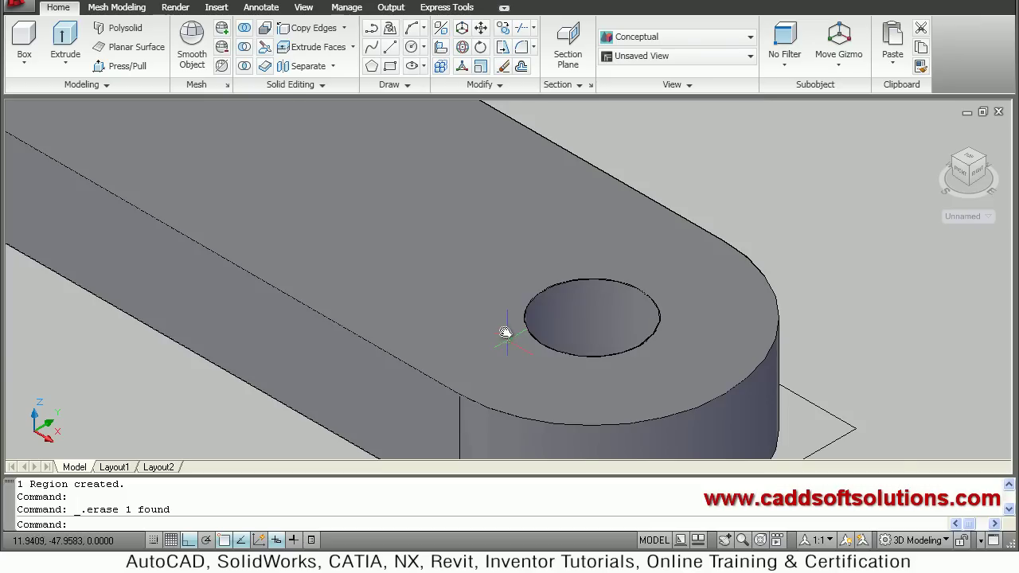
pyautogui.hotkey('alt', 'Tab')
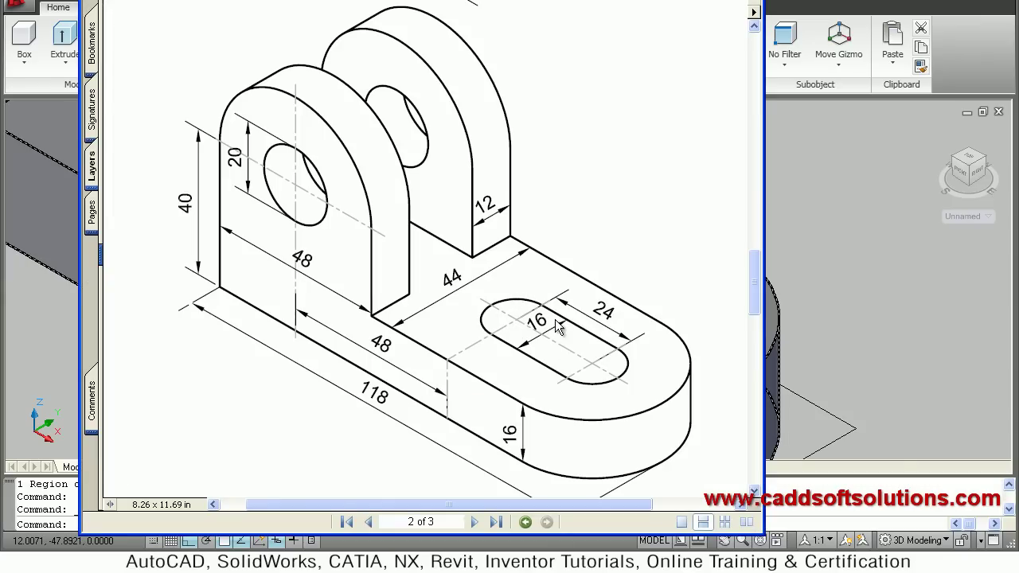
# Draw lines from the hole edge: a 24-unit segment, then a 16-unit segment.
pyautogui.hotkey('alt', 'Tab')
pyautogui.write('l')
pyautogui.press('Return')
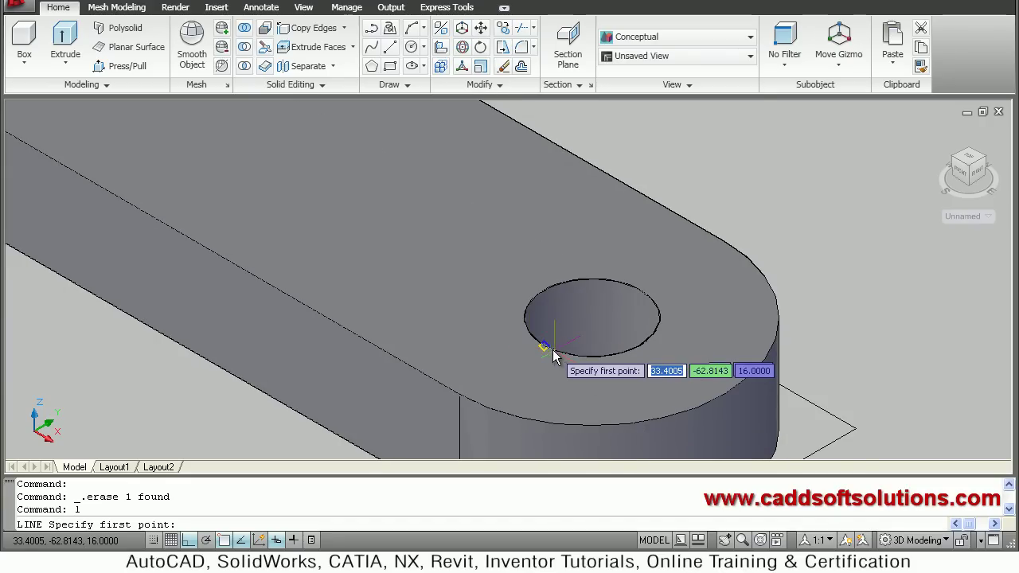
pyautogui.click(542, 348)
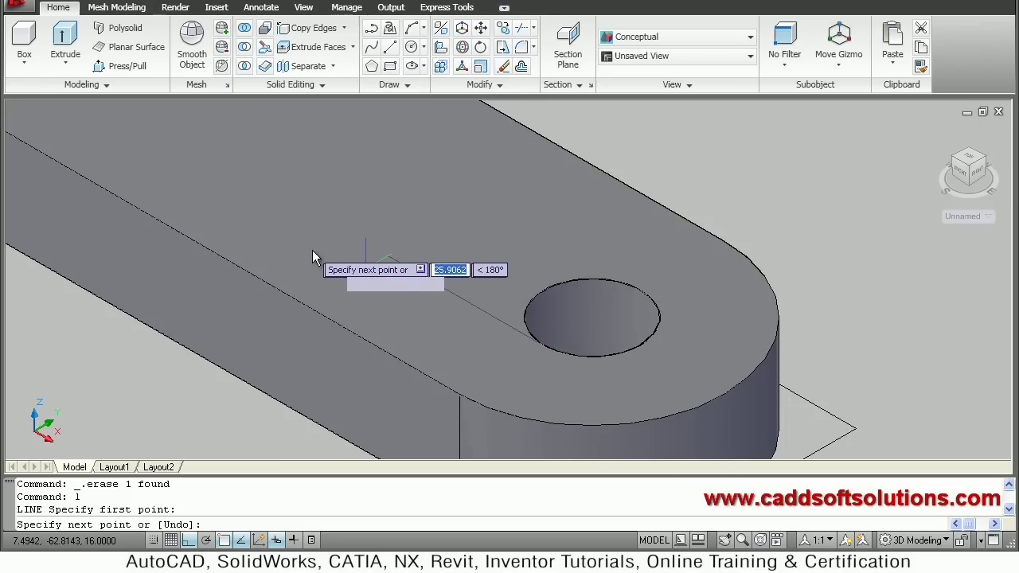
pyautogui.write('24')
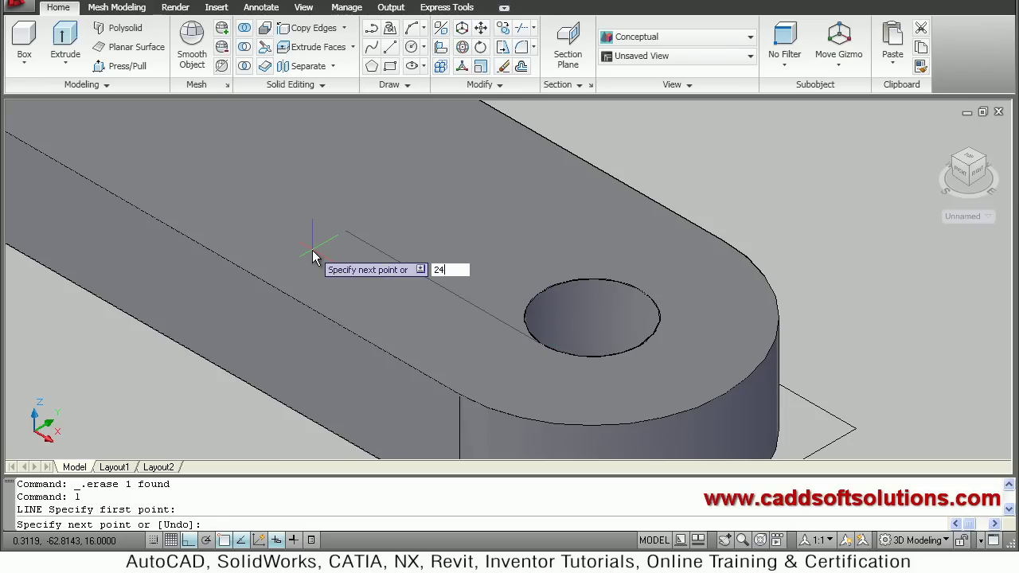
pyautogui.press('Return')
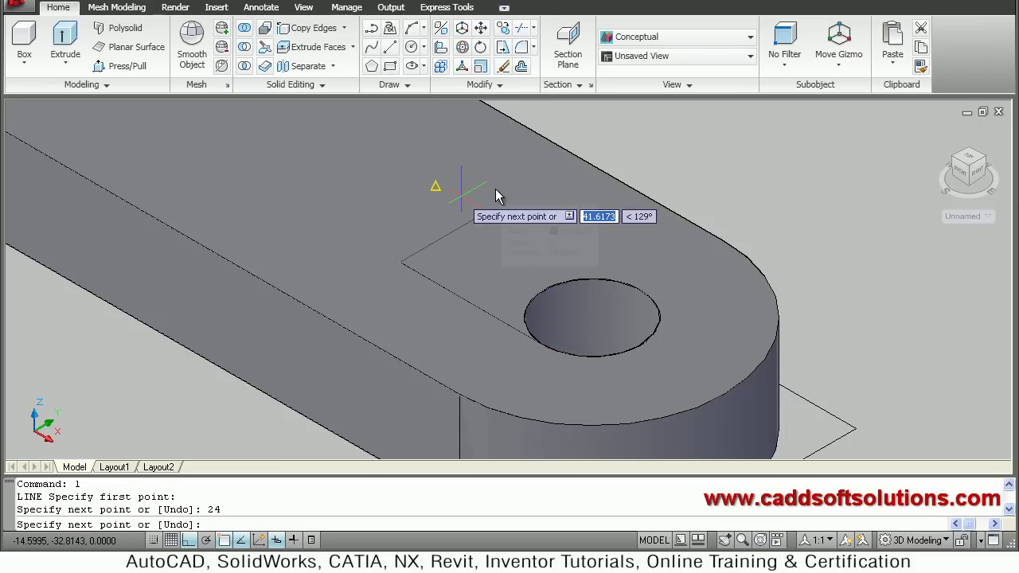
pyautogui.write('16')
pyautogui.press('Return')
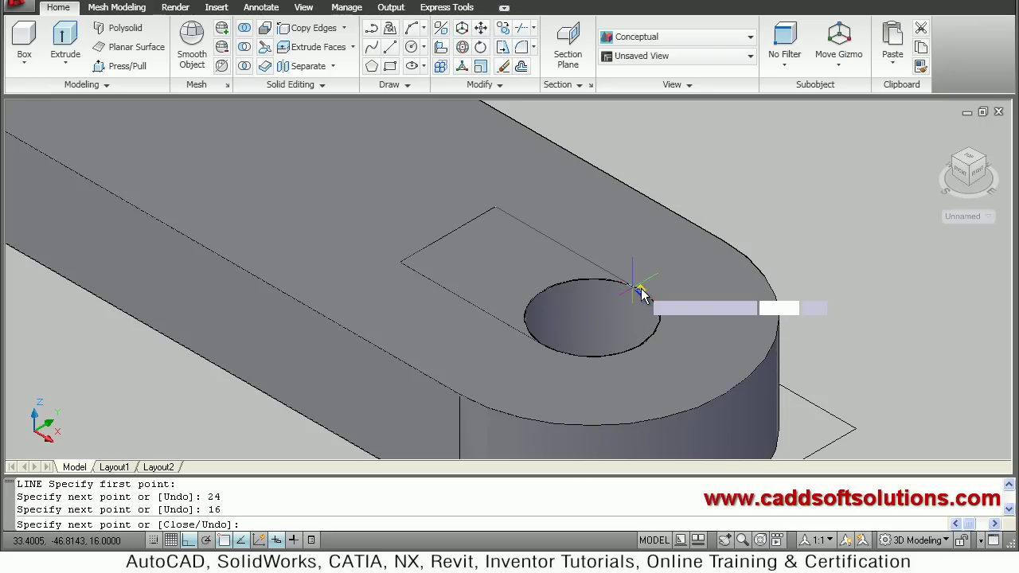
pyautogui.press('Return')
# Close the outline with a line from the 16-unit segment's end back to the hole edge.
pyautogui.click(602, 277)
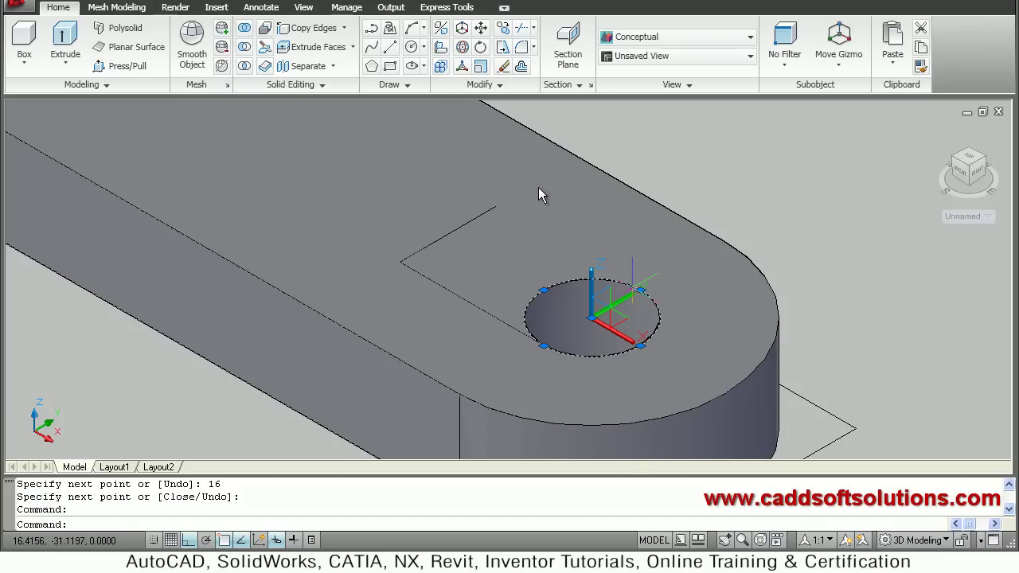
pyautogui.click(478, 180)
pyautogui.write('l')
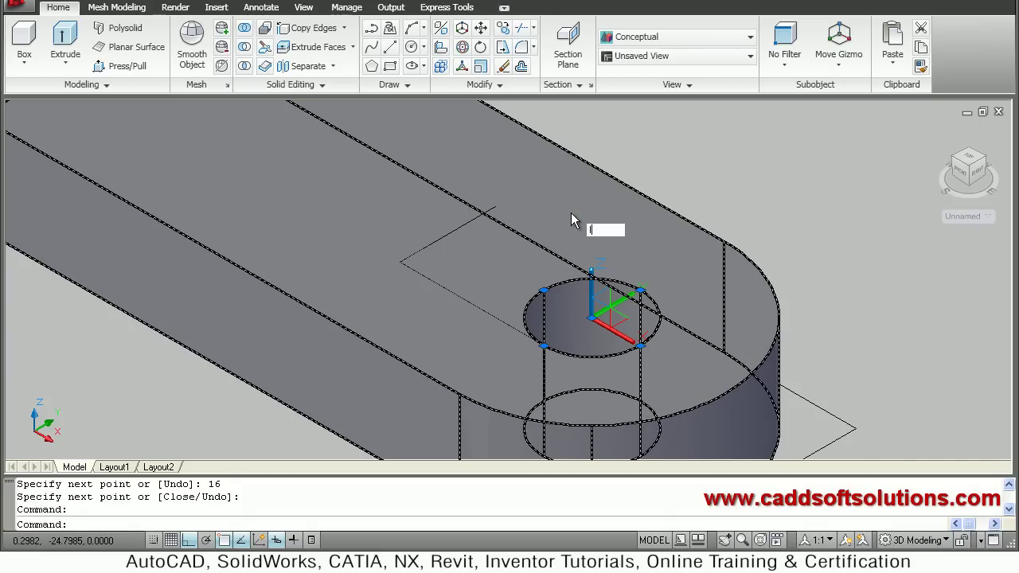
pyautogui.press('Return')
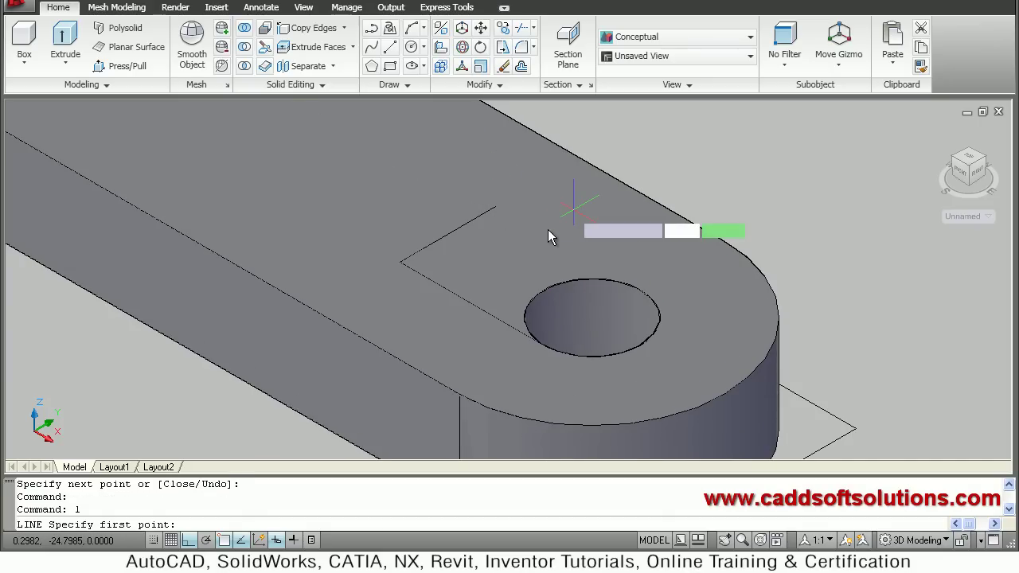
pyautogui.click(498, 214)
pyautogui.click(499, 215)
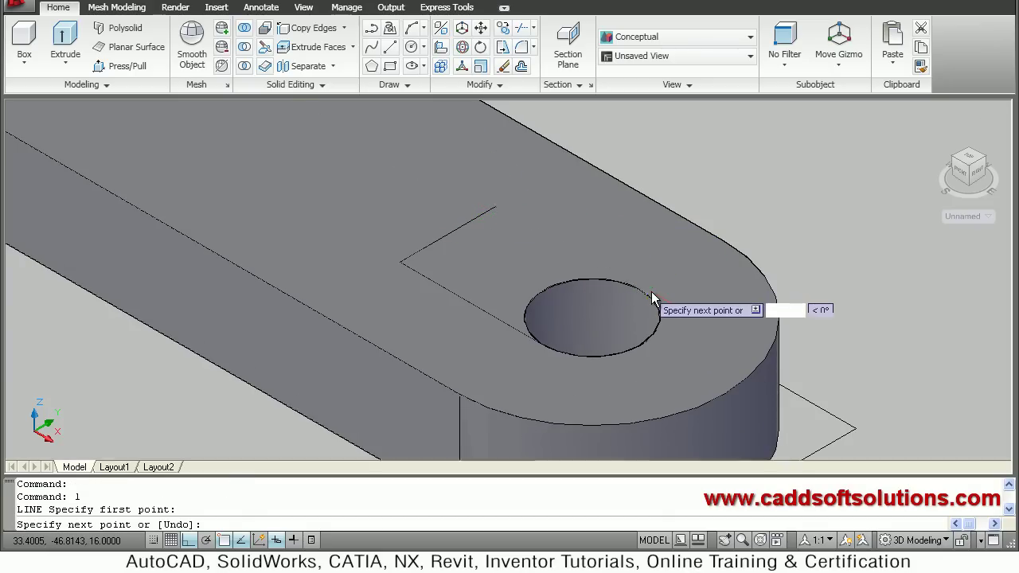
pyautogui.click(647, 291)
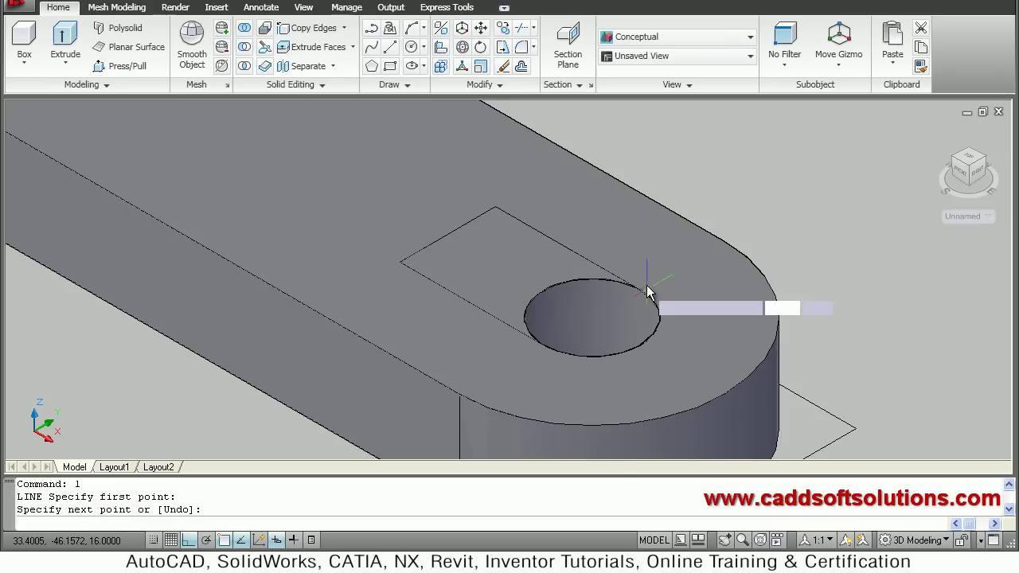
pyautogui.press('Escape')
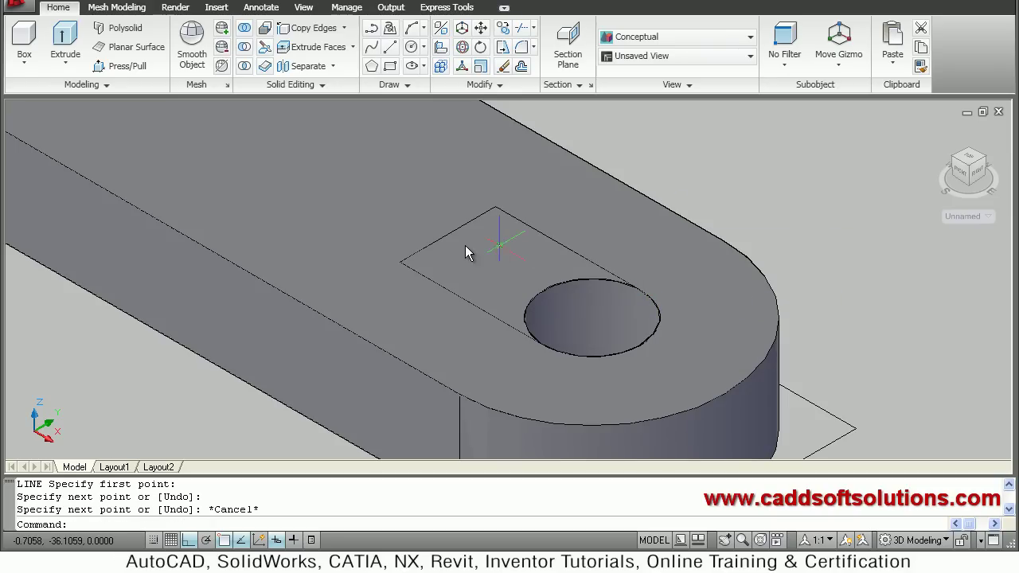
# Draw a radius 8 circle centred on the midpoint of the rectangle's far edge.
pyautogui.write('c')
pyautogui.press('Return')
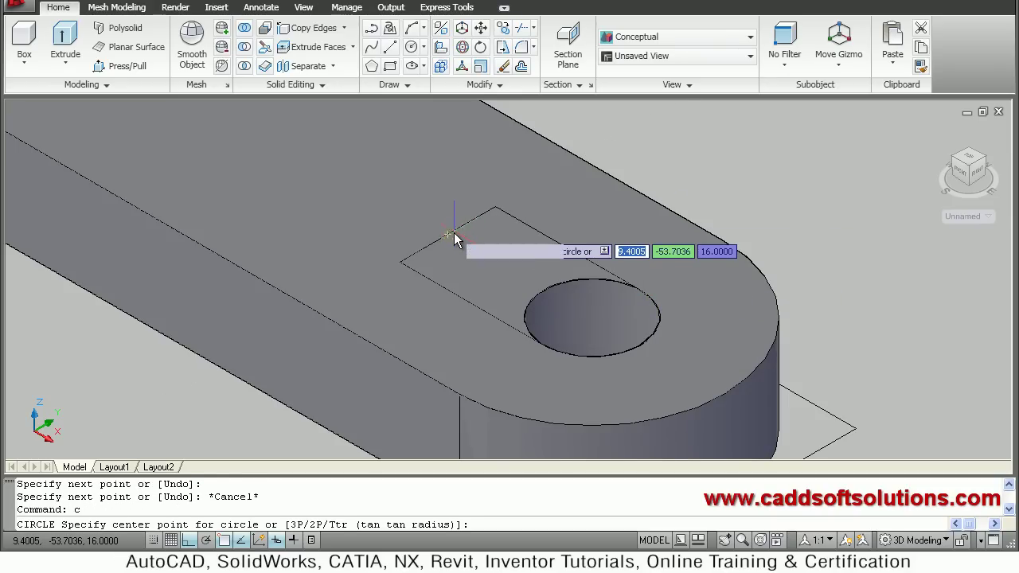
pyautogui.click(494, 254)
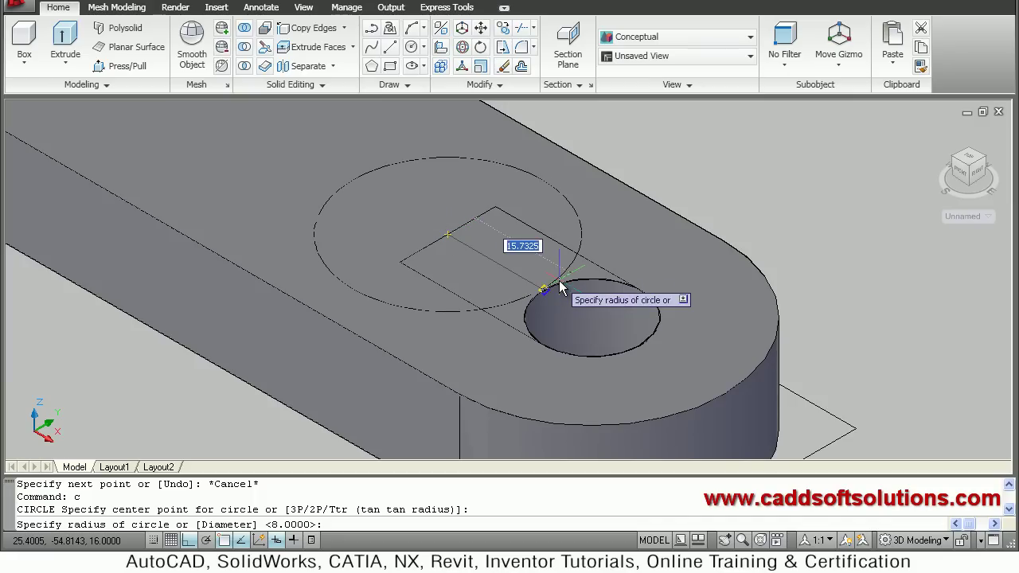
pyautogui.press('Return')
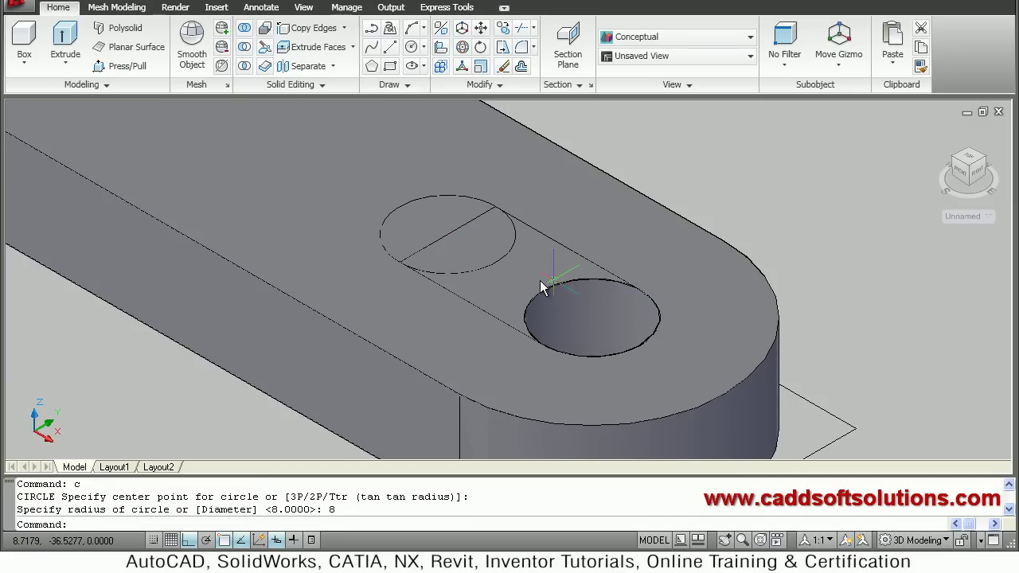
pyautogui.press('Escape')
# Select the rectangle's end line lying inside the new circle.
pyautogui.click(496, 285)
pyautogui.scroll(2, 472, 273)
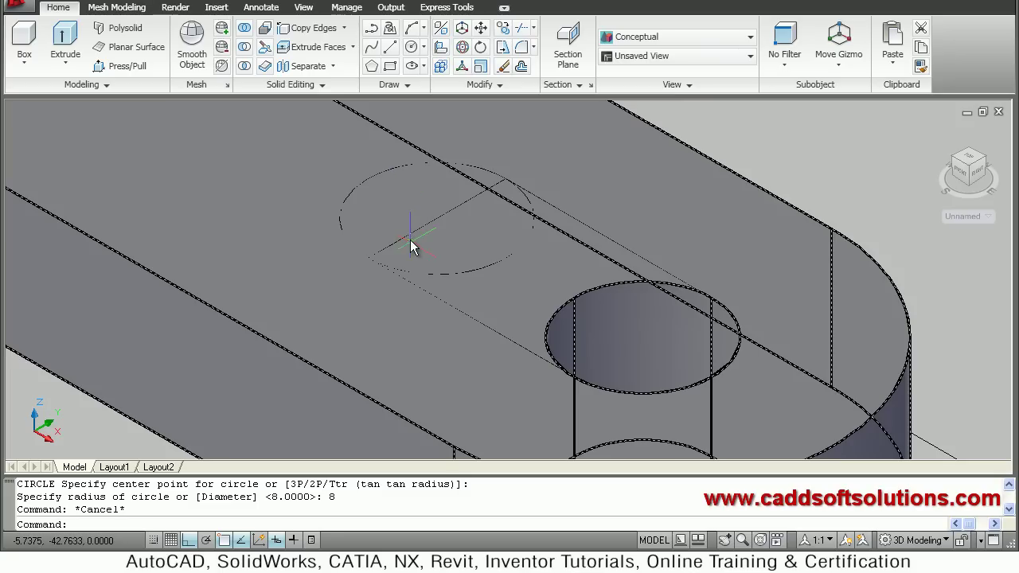
pyautogui.press('Escape')
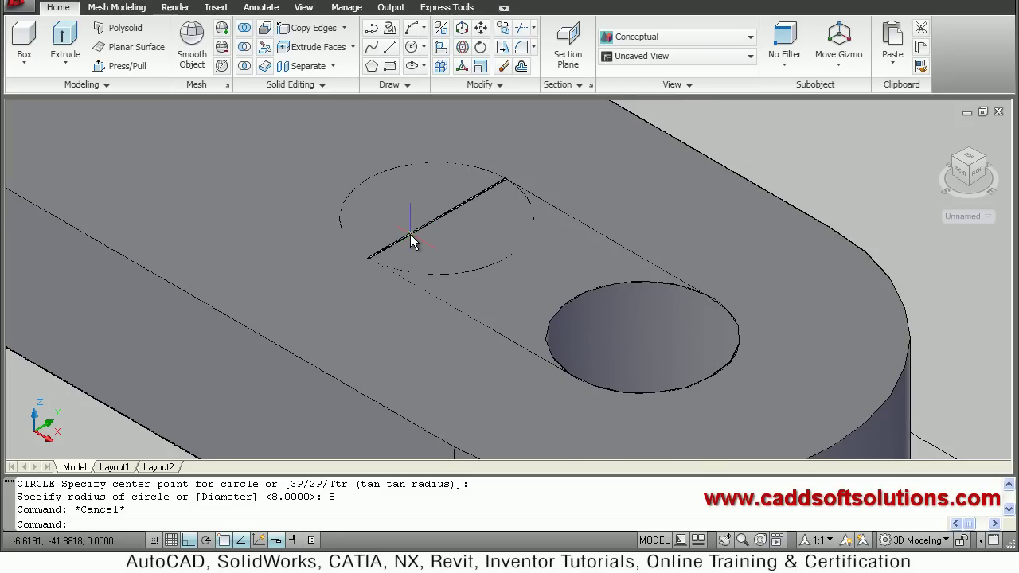
pyautogui.click(422, 239)
# Erase the rectangle's end line and switch the view to 2D Wireframe.
pyautogui.write('e')
pyautogui.press('Return')
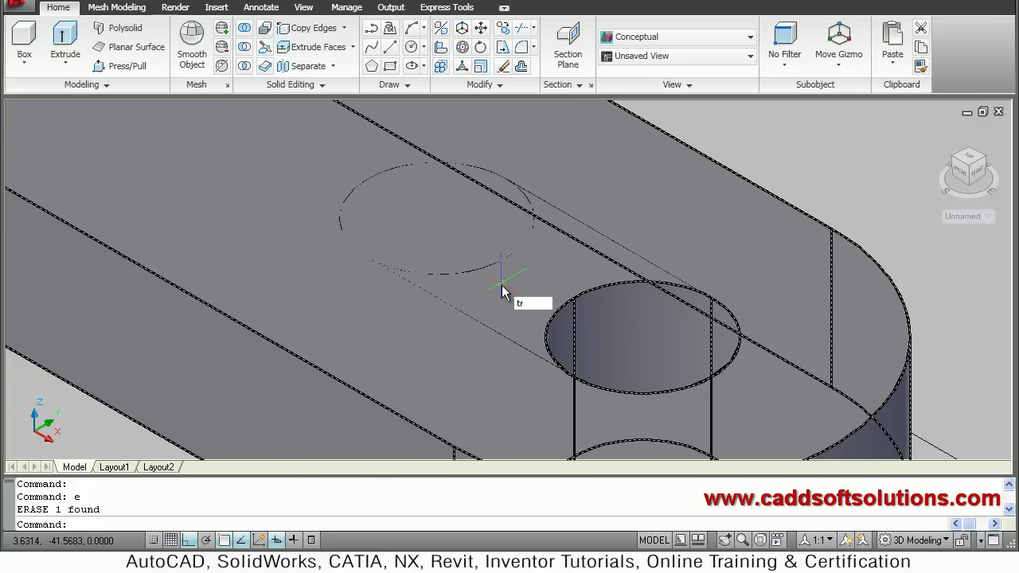
pyautogui.press('Return')
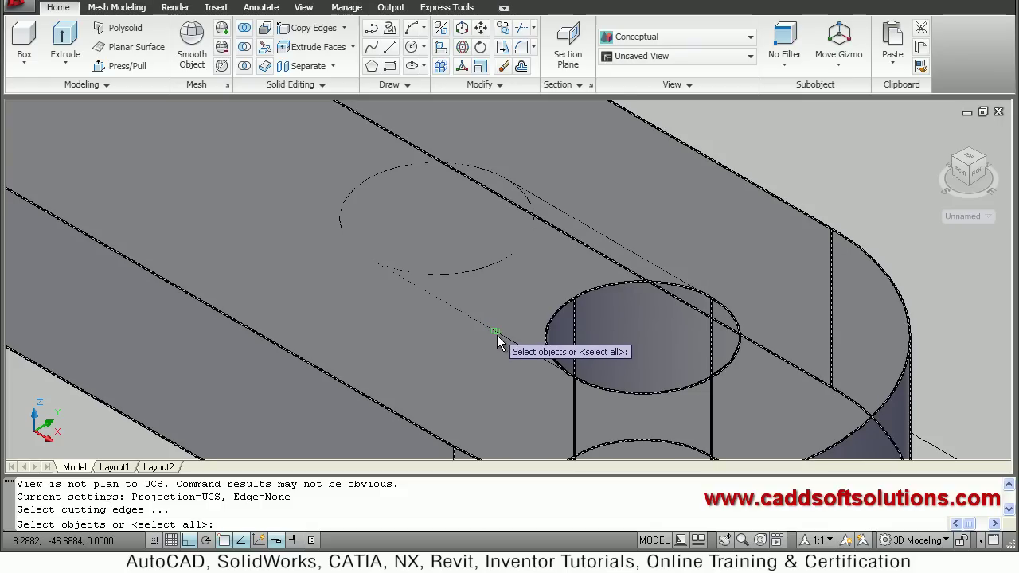
pyautogui.press('Escape')
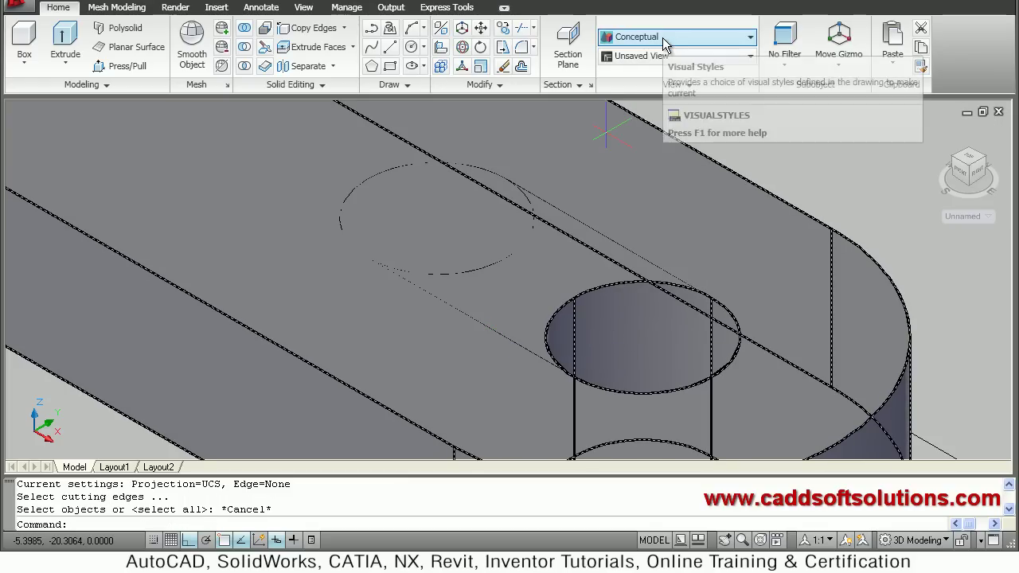
pyautogui.click(662, 37)
pyautogui.click(632, 72)
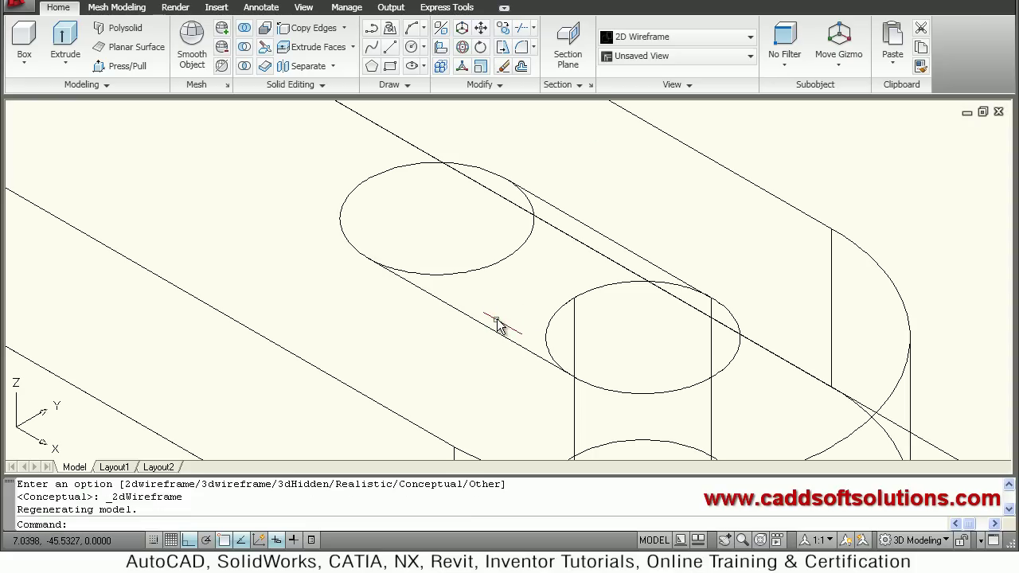
# Trim the circle's inner arc between the two tangent lines of the slot.
pyautogui.press('Return')
pyautogui.click(497, 329)
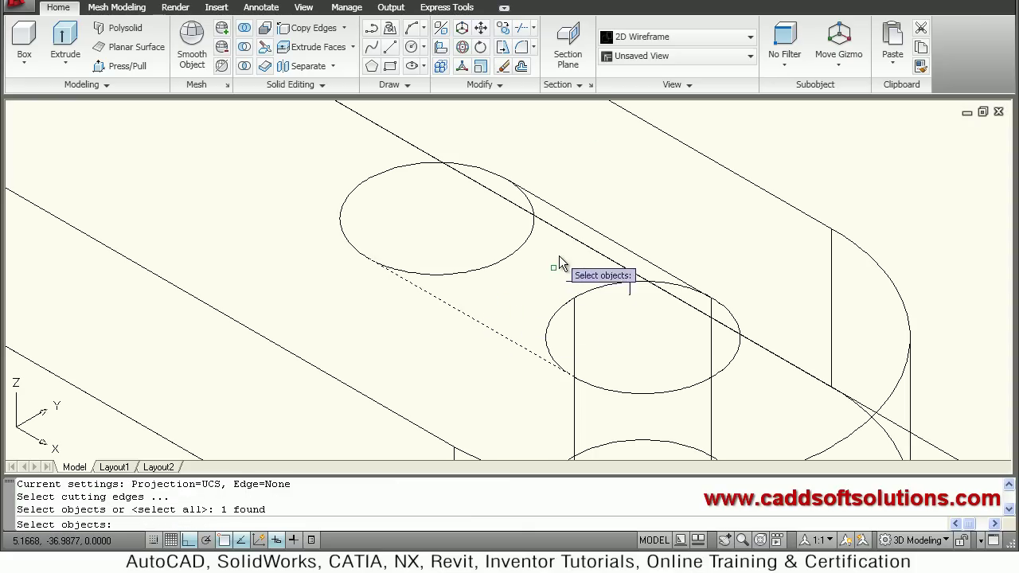
pyautogui.click(567, 228)
pyautogui.press('Return')
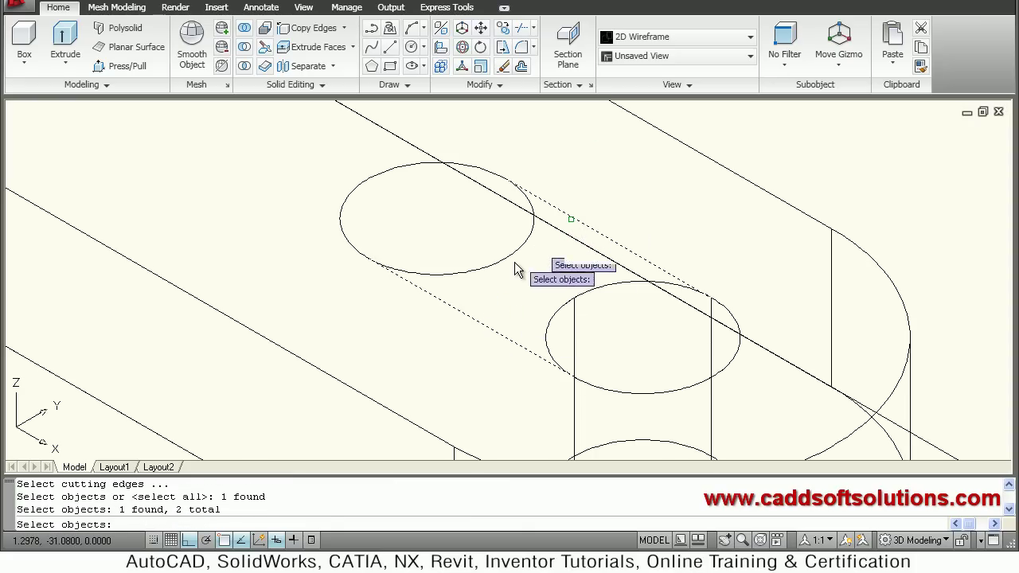
pyautogui.click(508, 262)
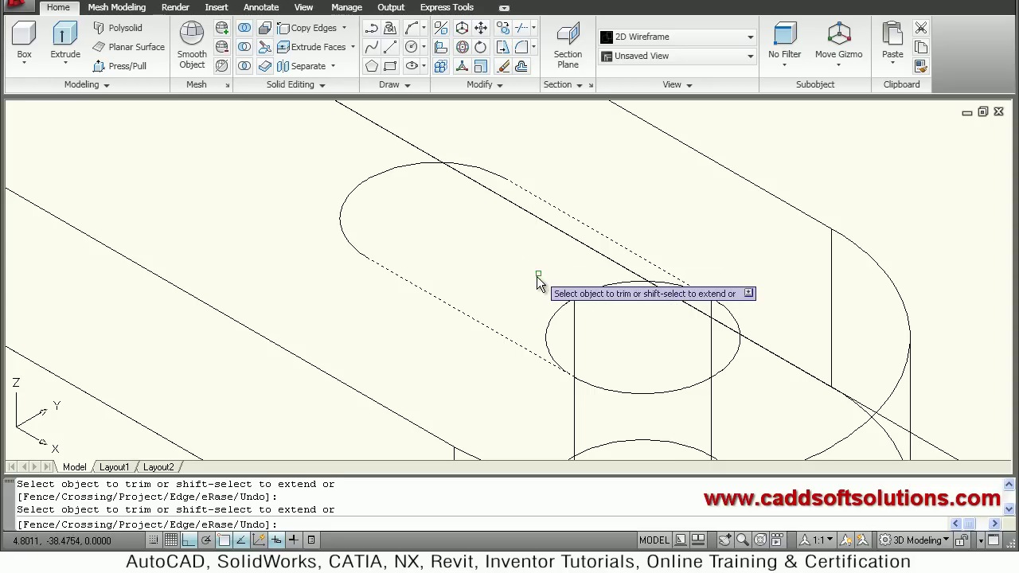
pyautogui.press('Return')
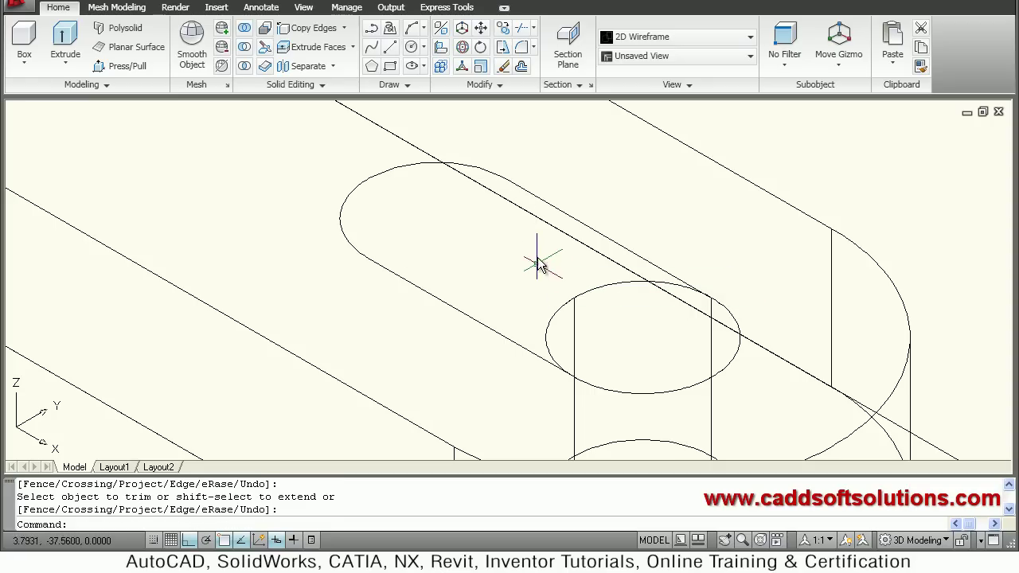
# Switch to Conceptual shading and press-pull the slot area down through the base.
pyautogui.click(661, 43)
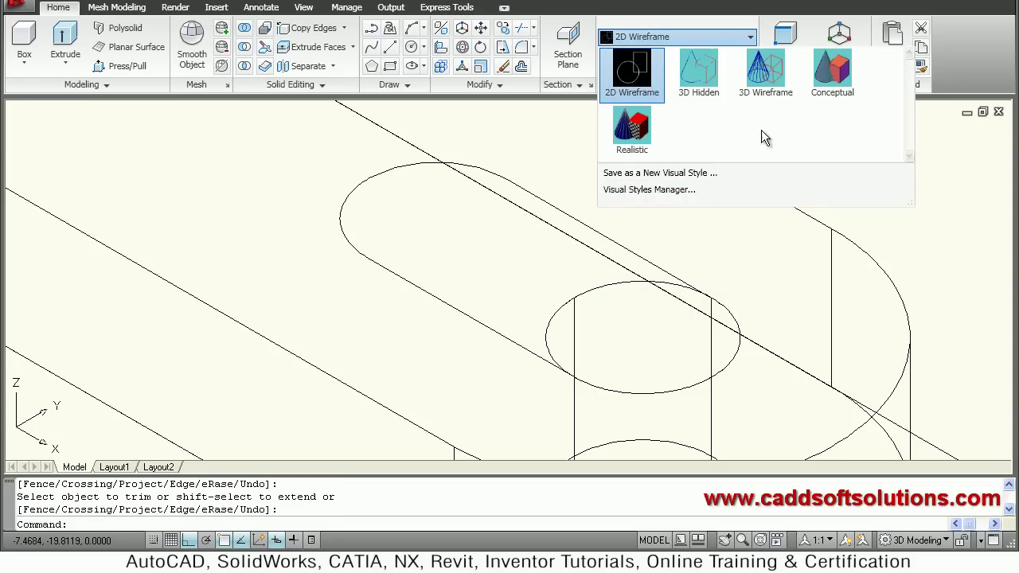
pyautogui.click(818, 98)
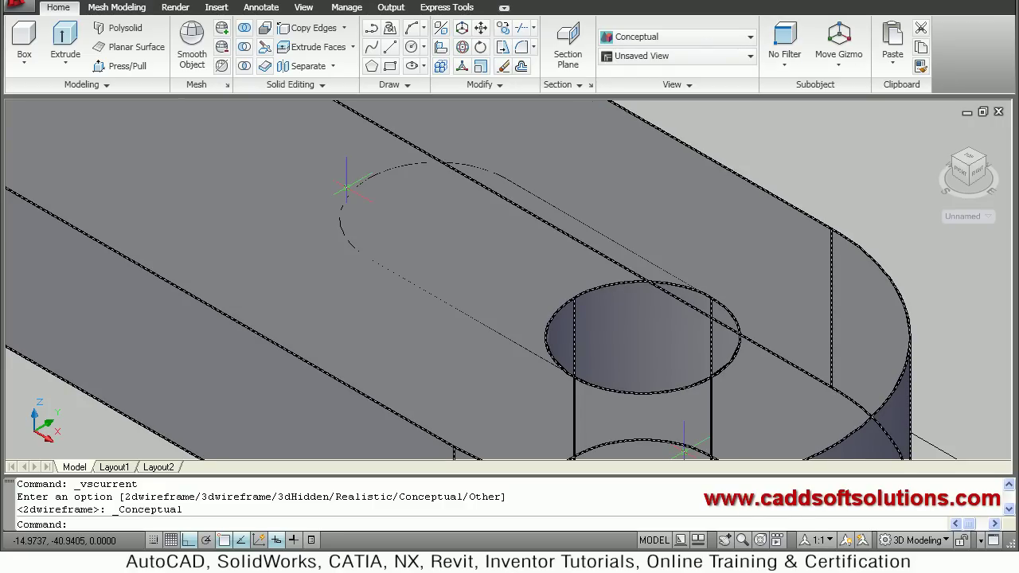
pyautogui.click(128, 66)
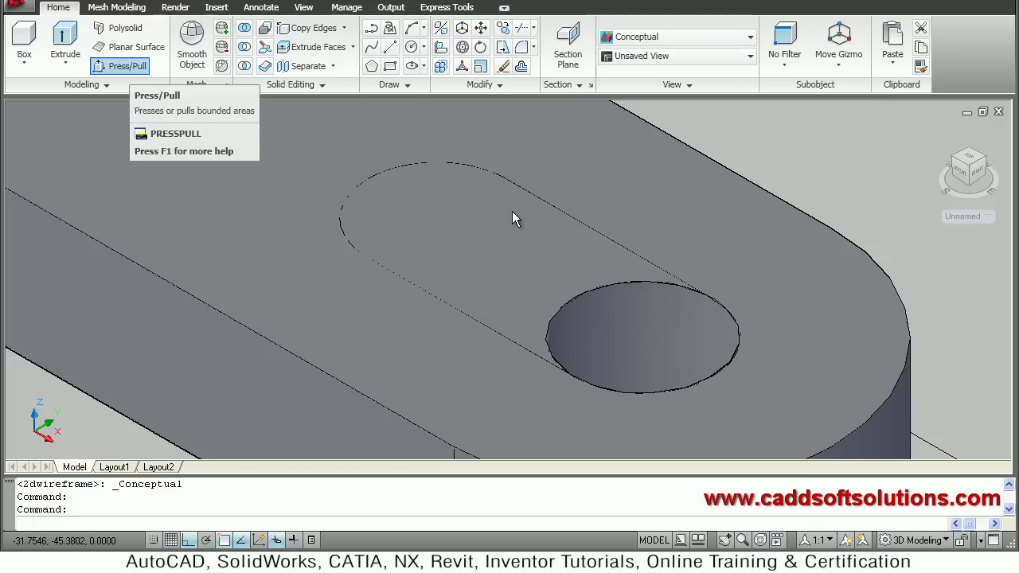
pyautogui.click(466, 283)
pyautogui.scroll(-2, 470, 295)
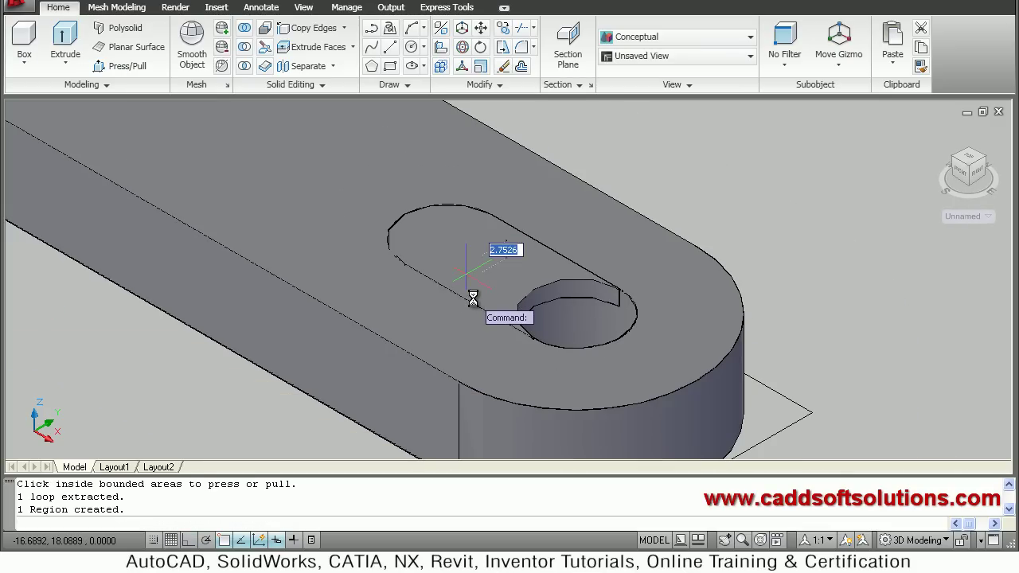
pyautogui.scroll(-3, 461, 311)
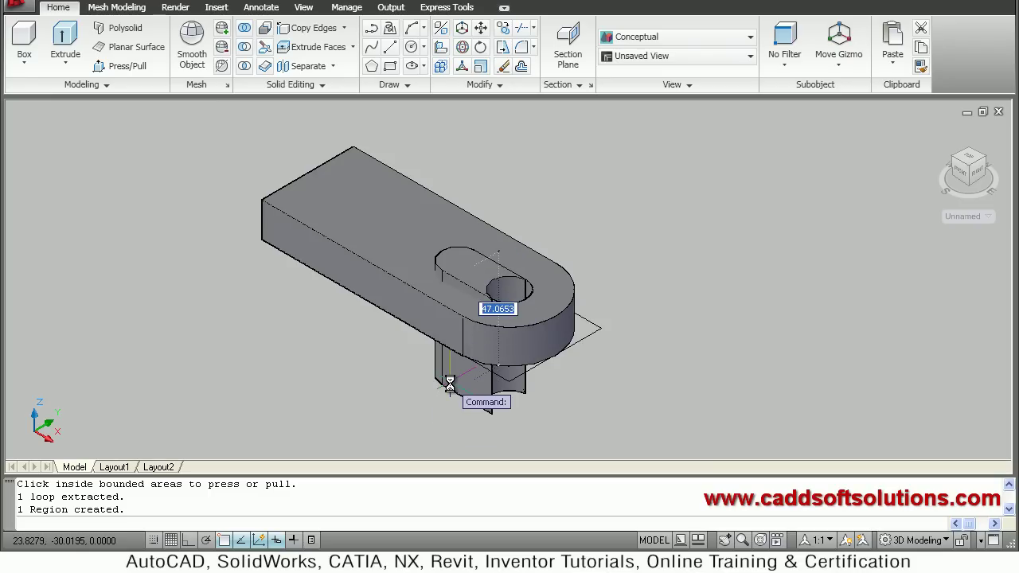
pyautogui.click(450, 384)
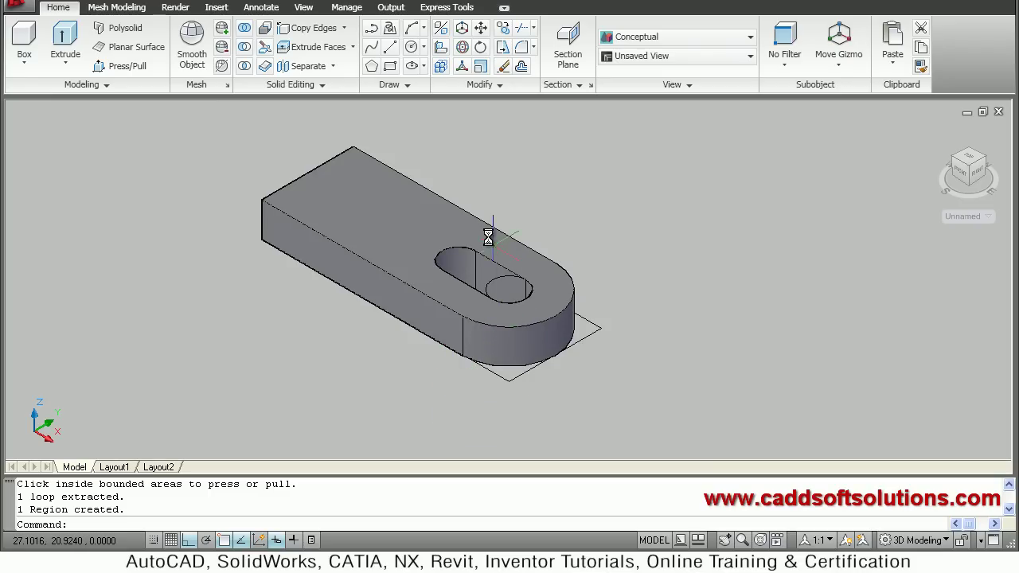
pyautogui.scroll(3, 488, 238)
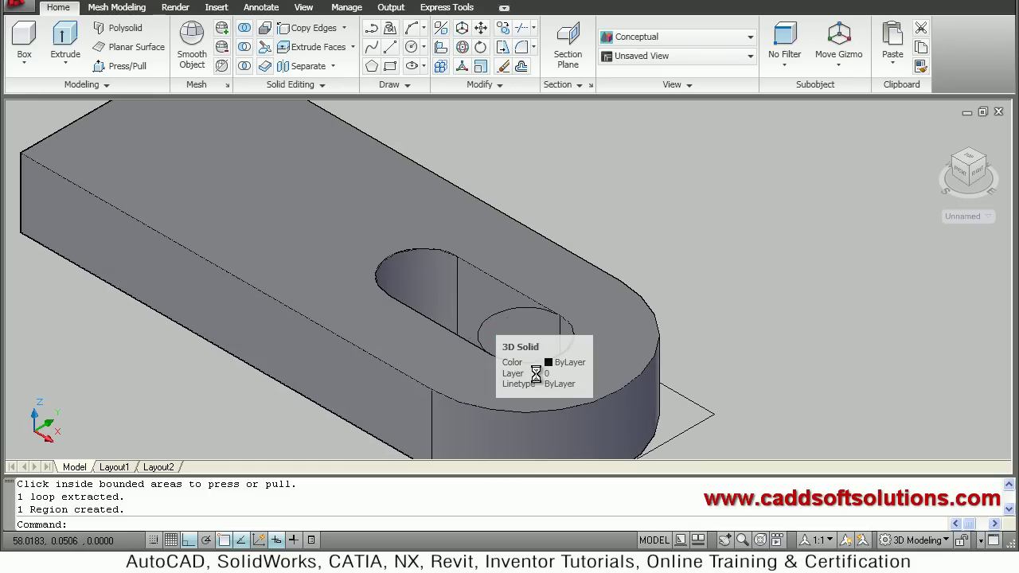
# Delete the leftover small circle inside the slot.
pyautogui.click(524, 347)
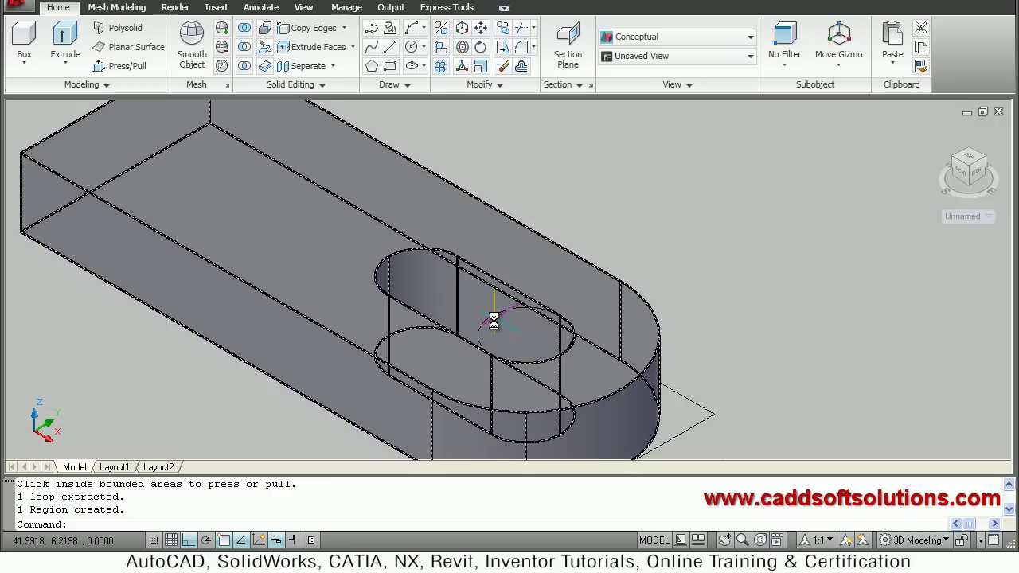
pyautogui.press('Escape')
pyautogui.click(495, 317)
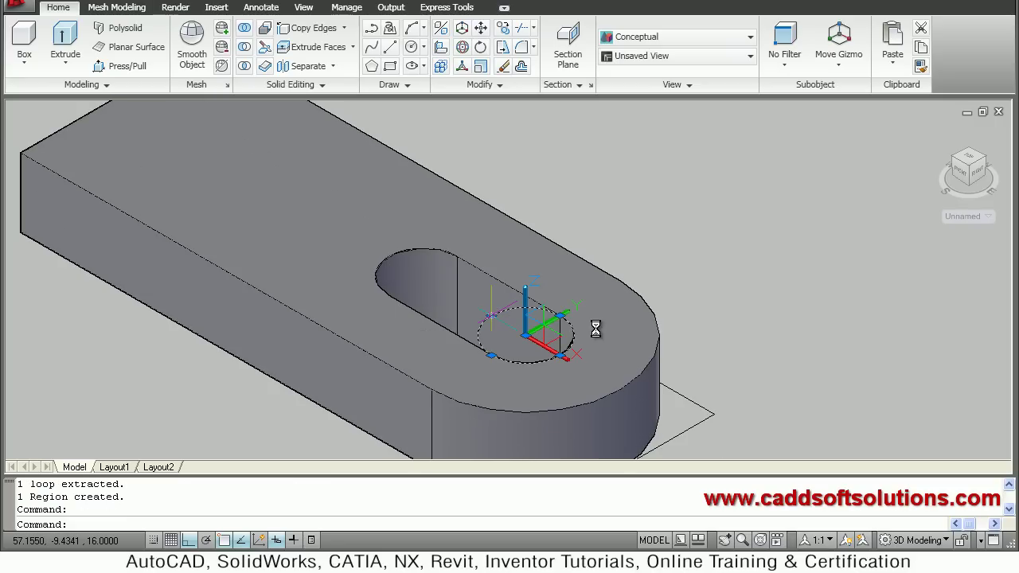
pyautogui.press('Delete')
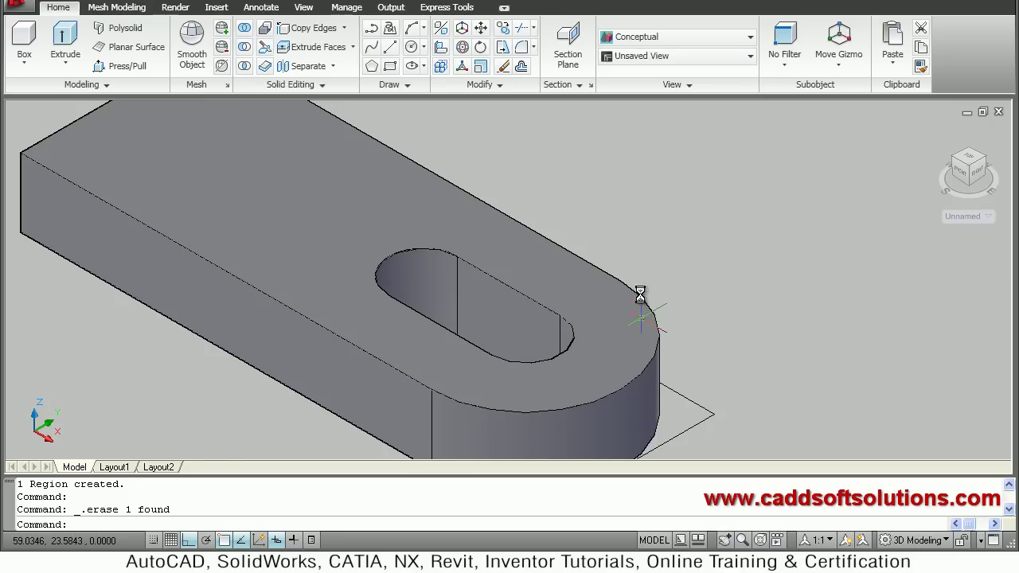
pyautogui.scroll(-3, 639, 287)
pyautogui.write('e')
pyautogui.press('Return')
# Erase the stray lines by the rounded end and below the part using two selection windows.
pyautogui.click(683, 351)
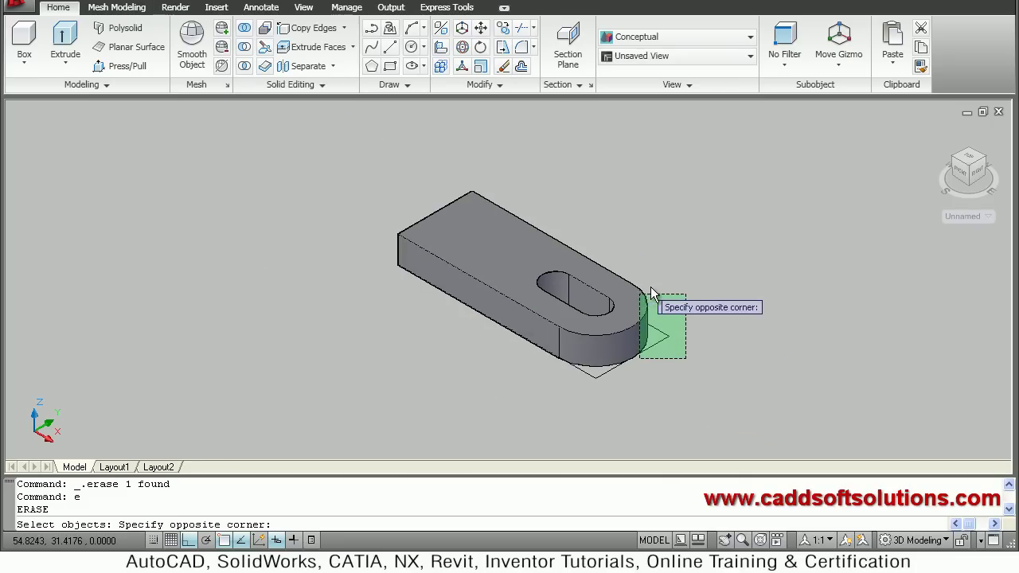
pyautogui.click(654, 282)
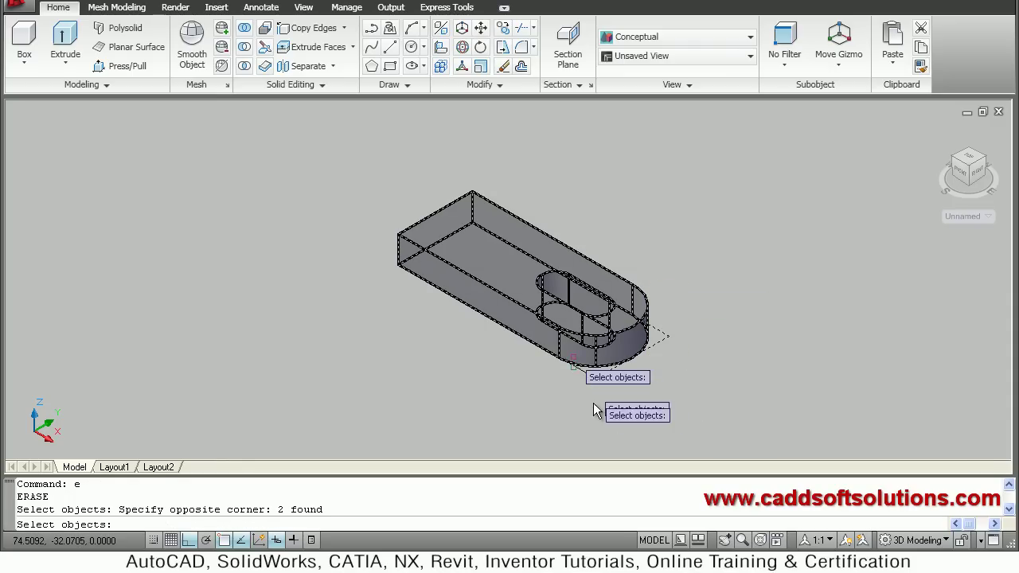
pyautogui.scroll(4, 596, 402)
pyautogui.click(595, 383)
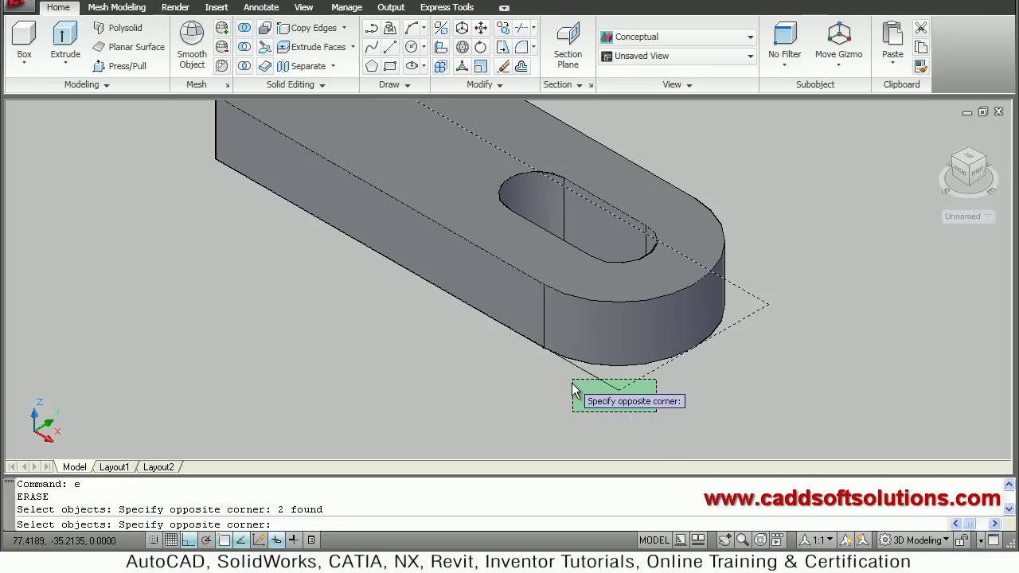
pyautogui.click(573, 386)
pyautogui.press('Return')
pyautogui.scroll(-5, 721, 378)
pyautogui.moveTo(711, 333); pyautogui.dragTo(691, 332, button='middle')
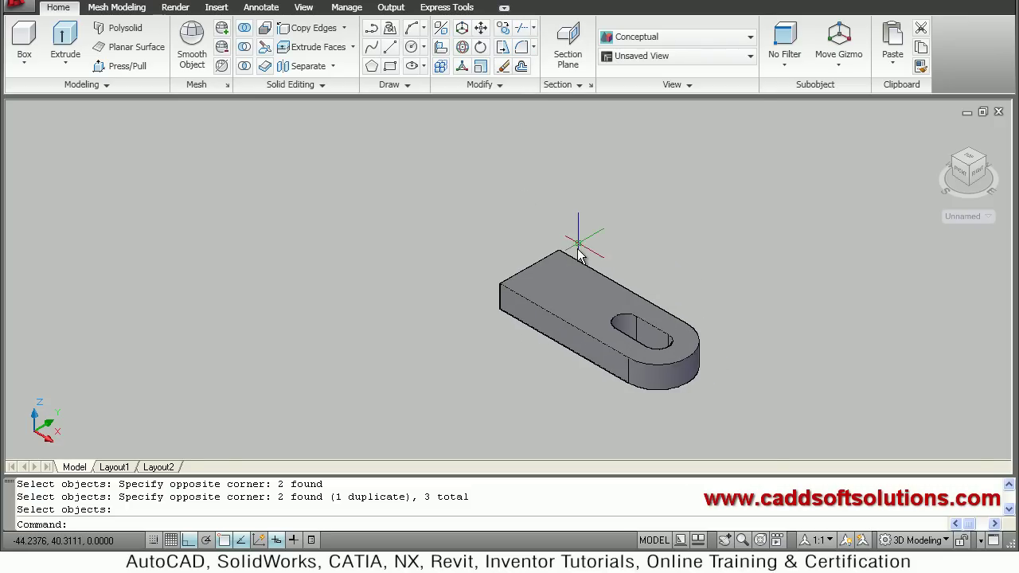
pyautogui.hotkey('alt', 'Tab')
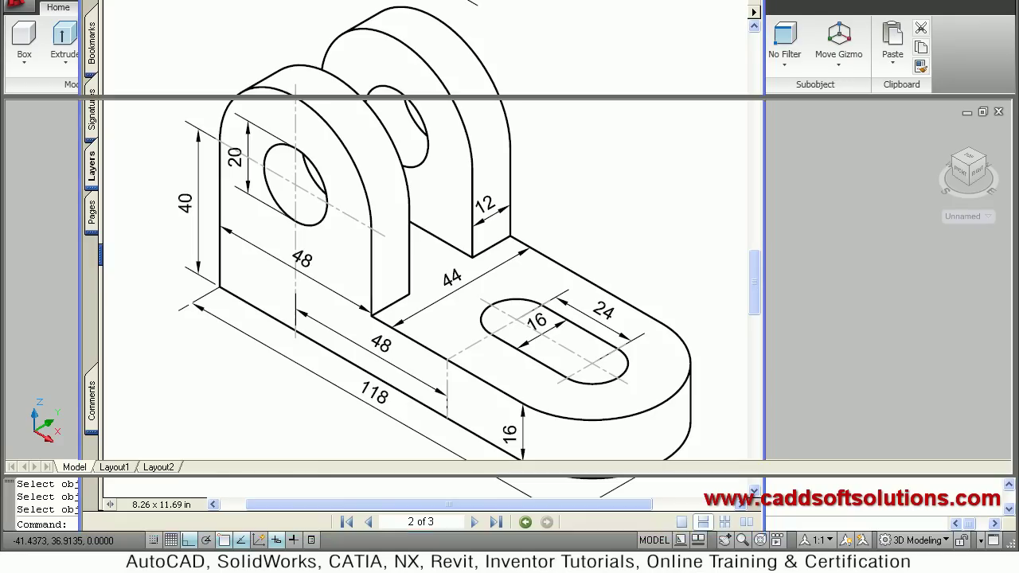
# Compare the model against the reference PDF drawing, then return to AutoCAD.
pyautogui.hotkey('alt', 'Tab')
pyautogui.hotkey('alt', 'Tab')
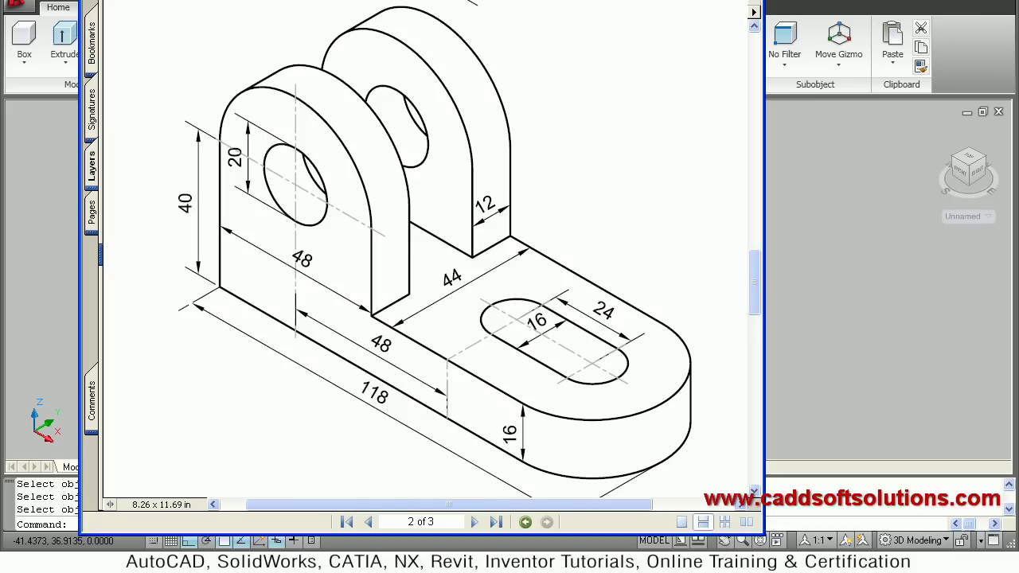
pyautogui.hotkey('alt', 'Tab')
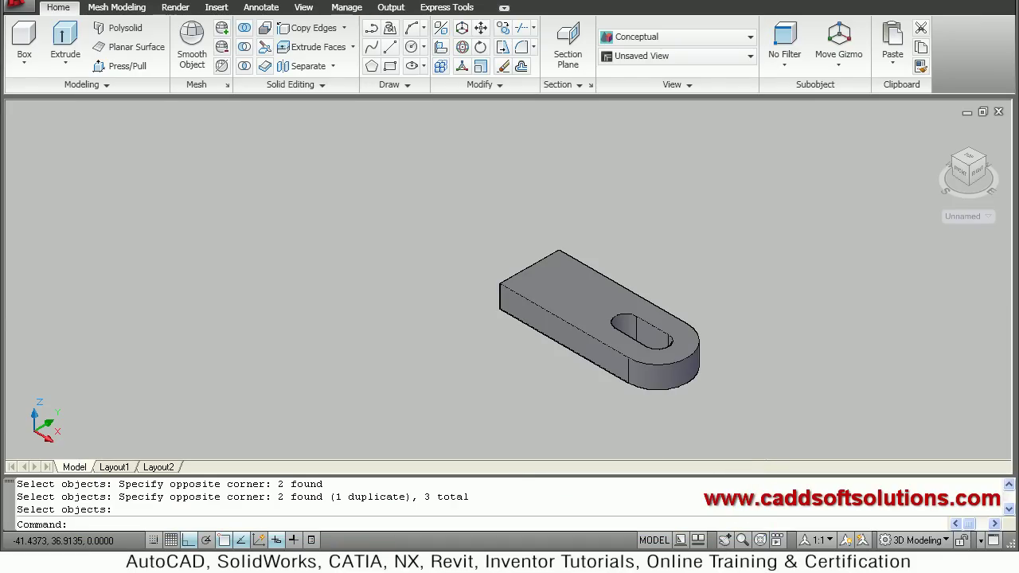
pyautogui.hotkey('alt', 'Tab')
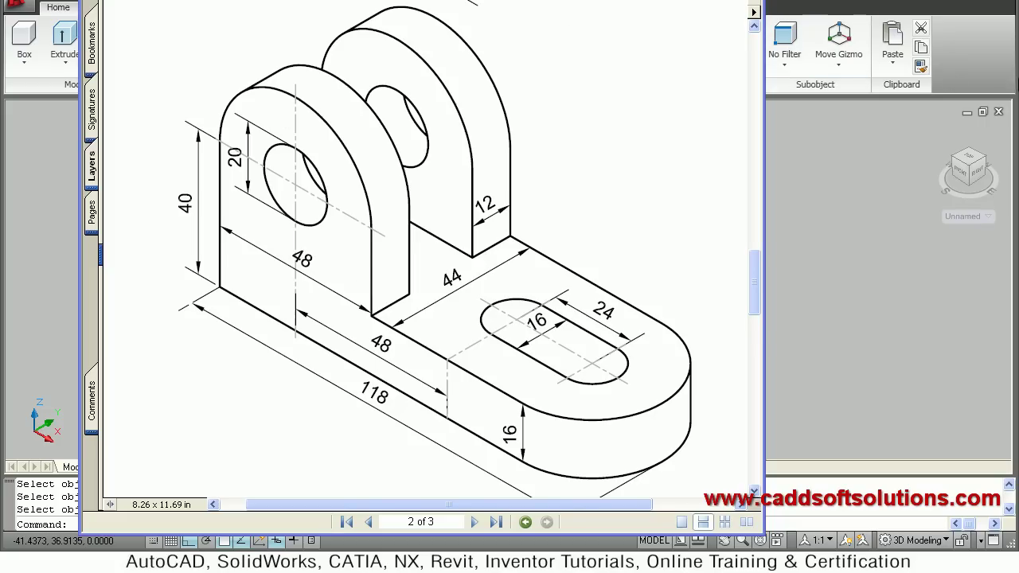
pyautogui.click(978, 67)
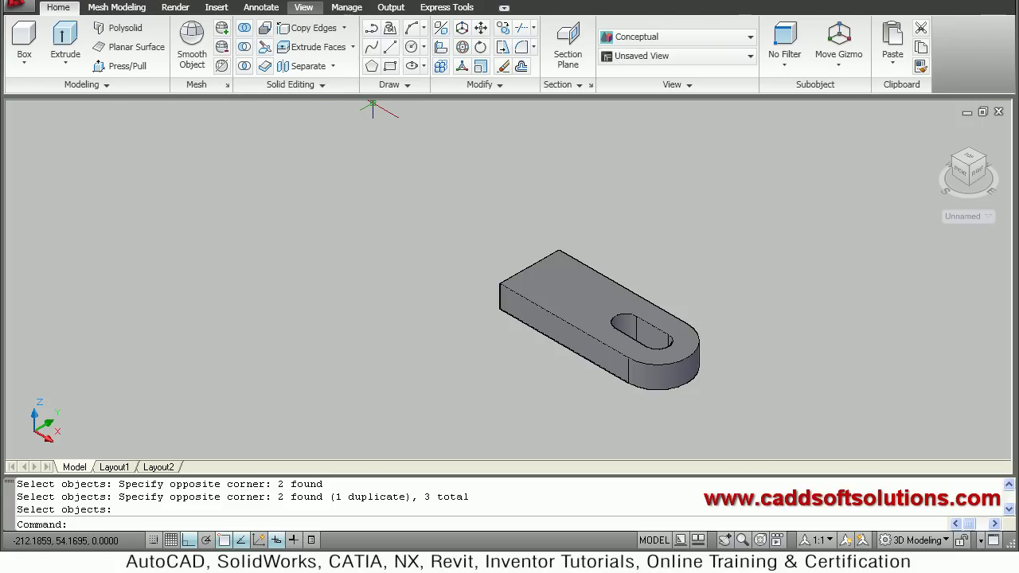
# Set the UCS to the Front preset from the View tab's coordinate list.
pyautogui.click(303, 7)
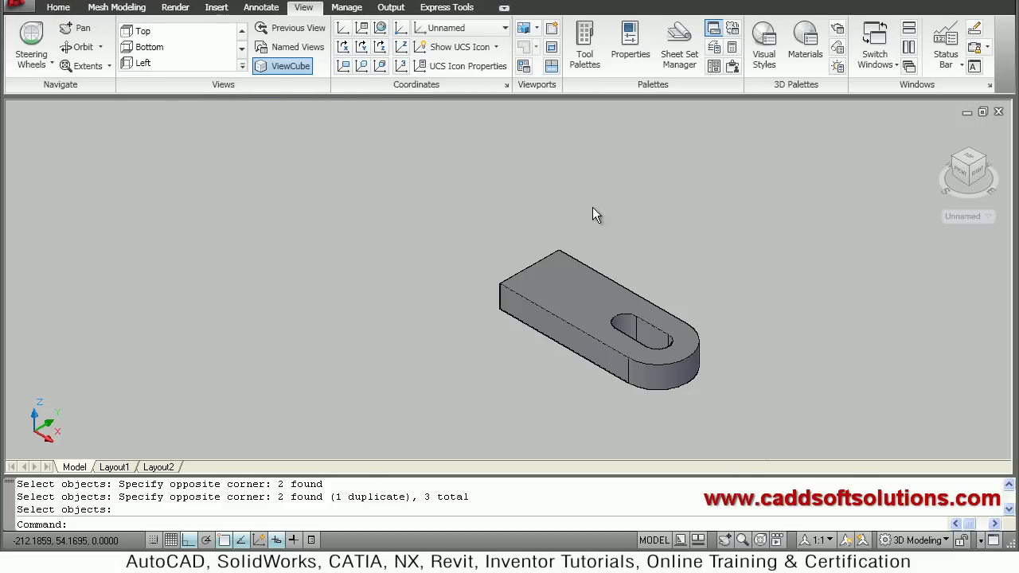
pyautogui.click(478, 29)
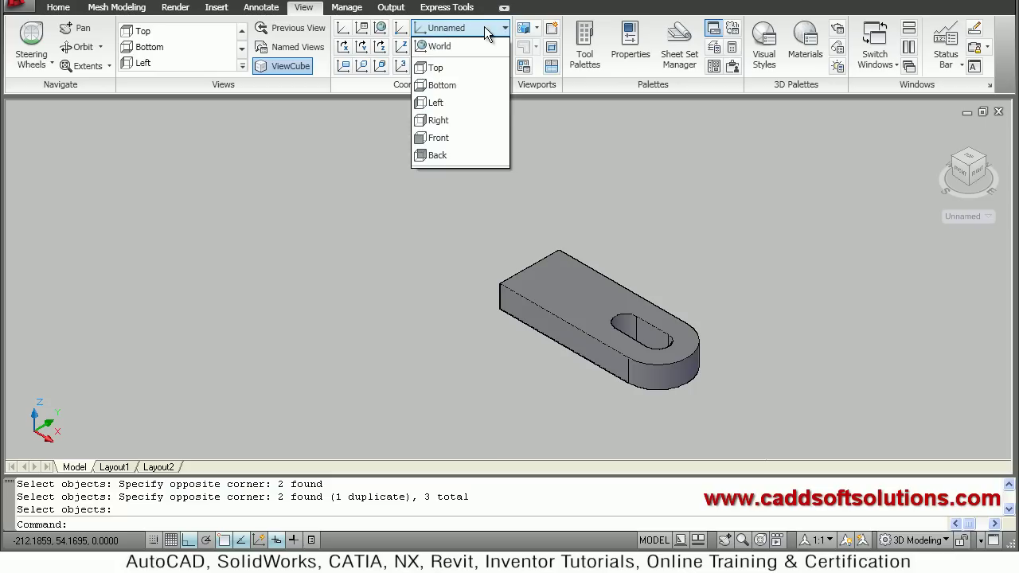
pyautogui.click(438, 140)
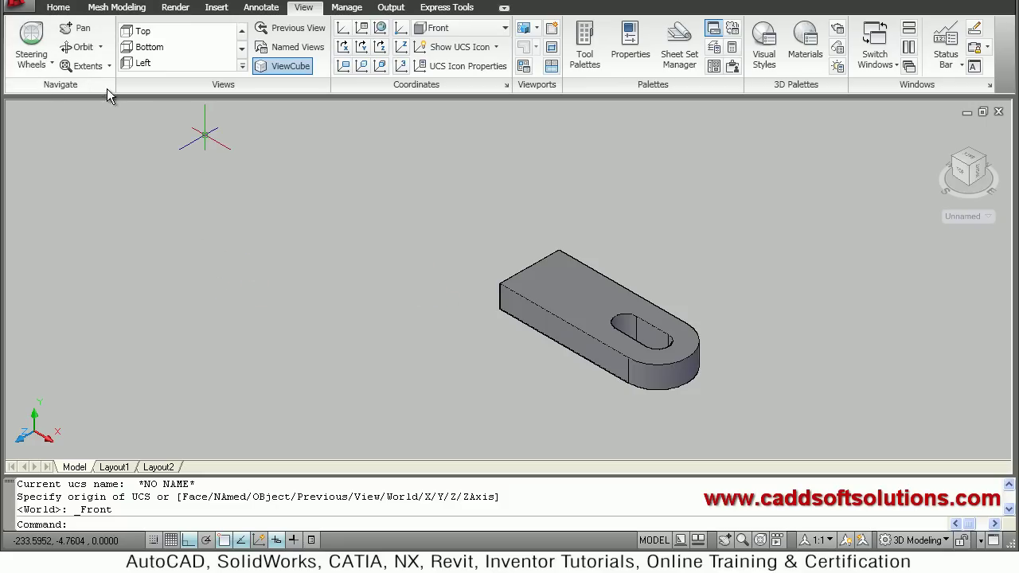
pyautogui.click(59, 8)
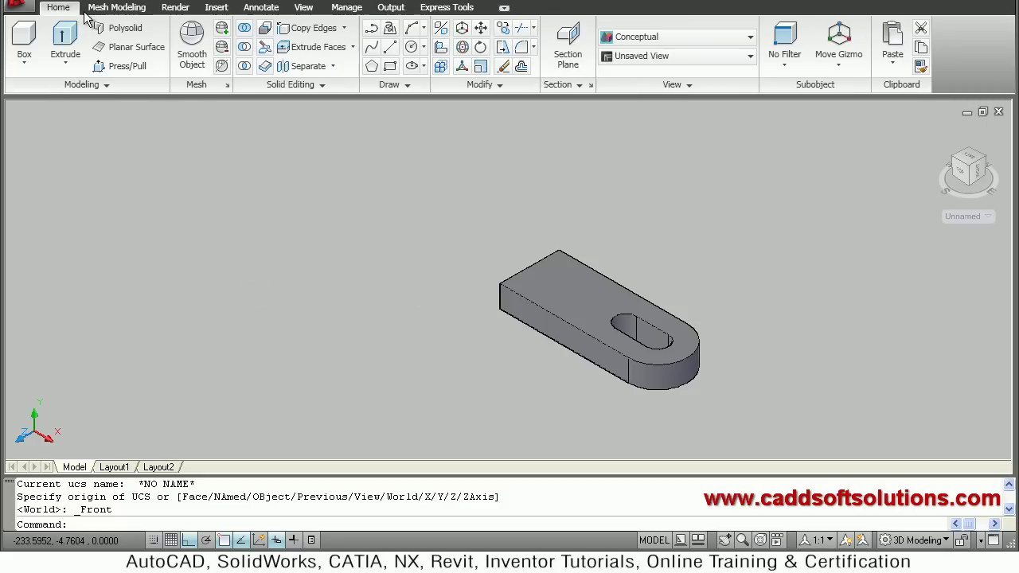
# Draw a 48 × 48 rectangle on the Front plane beside the slotted base.
pyautogui.click(390, 67)
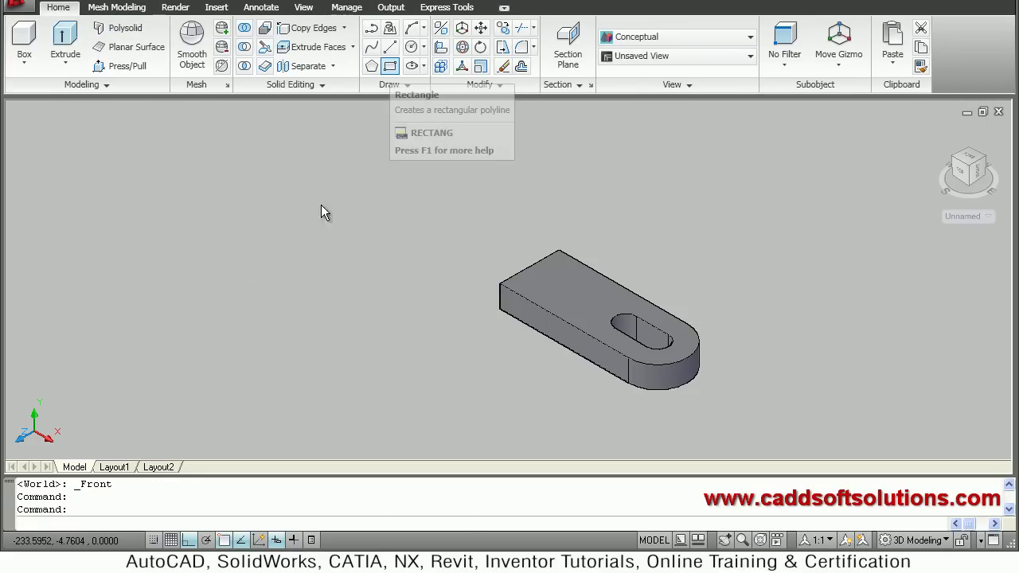
pyautogui.click(330, 266)
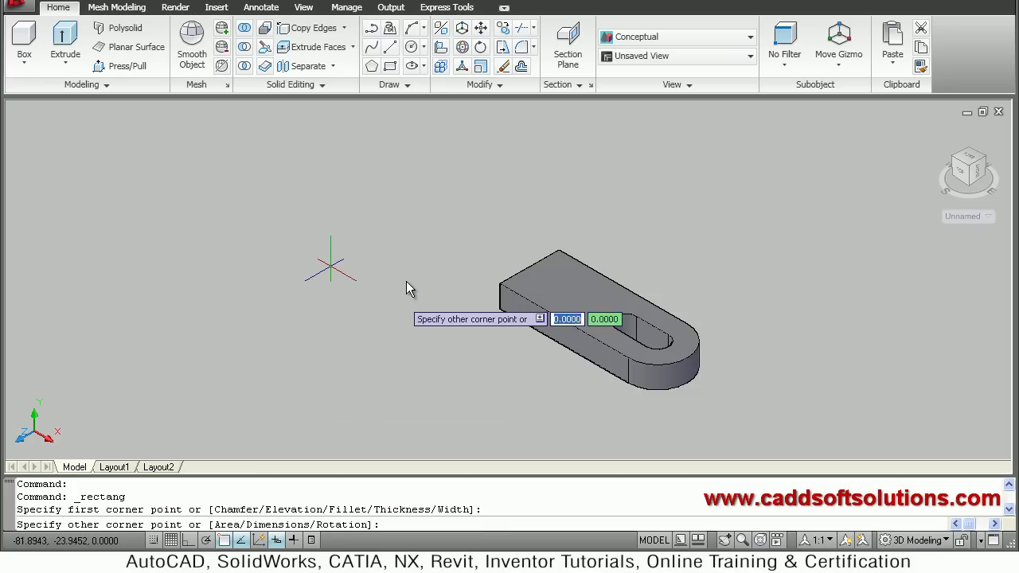
pyautogui.rightClick(365, 275)
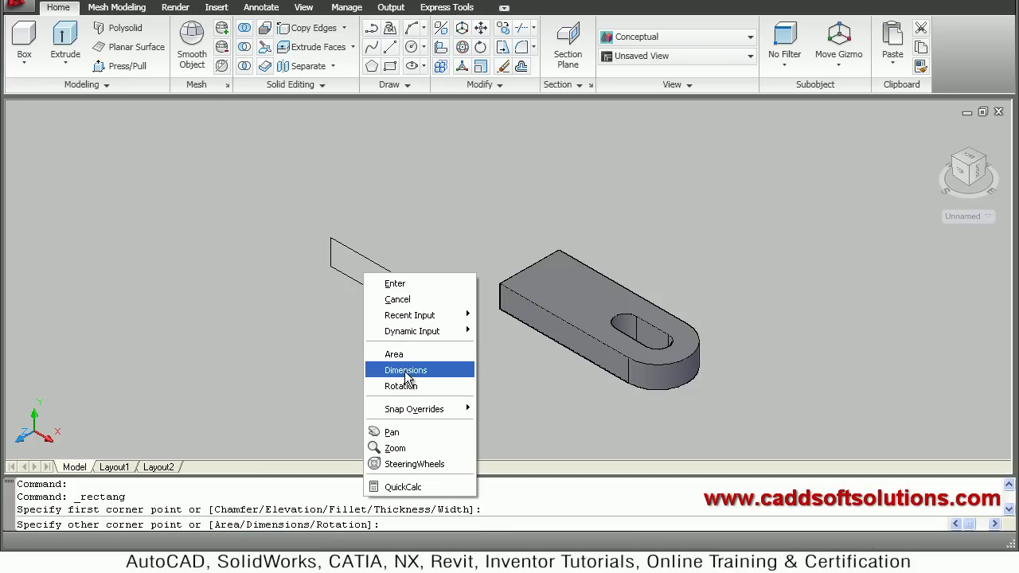
pyautogui.click(405, 371)
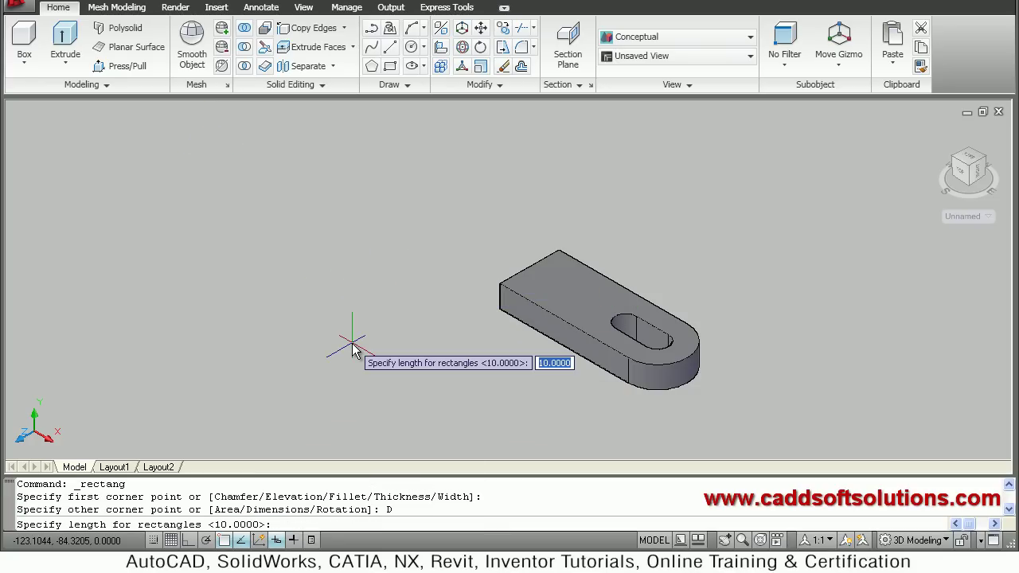
pyautogui.write('48')
pyautogui.press('Return')
pyautogui.write('48')
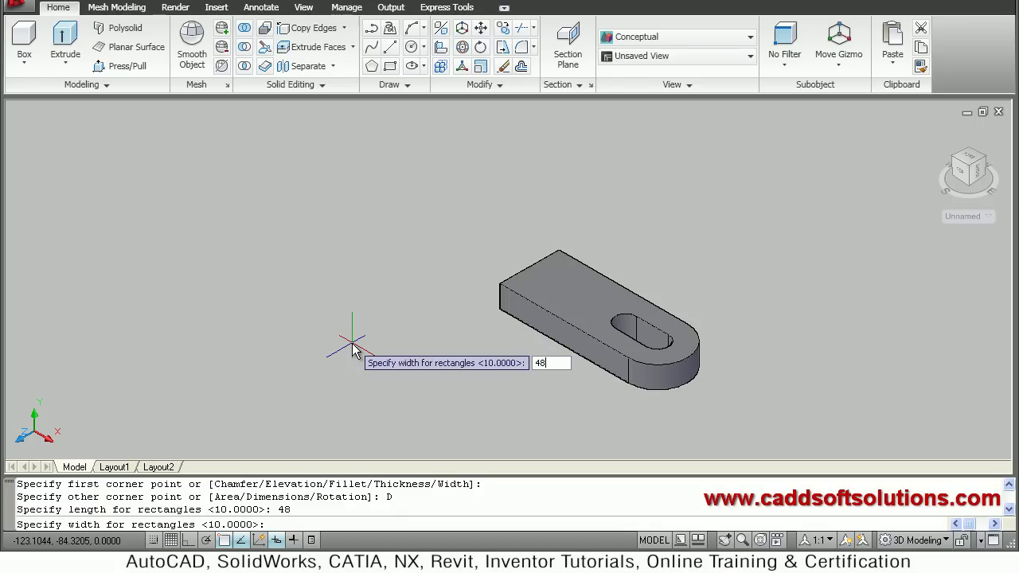
pyautogui.press('Return')
pyautogui.click(353, 350)
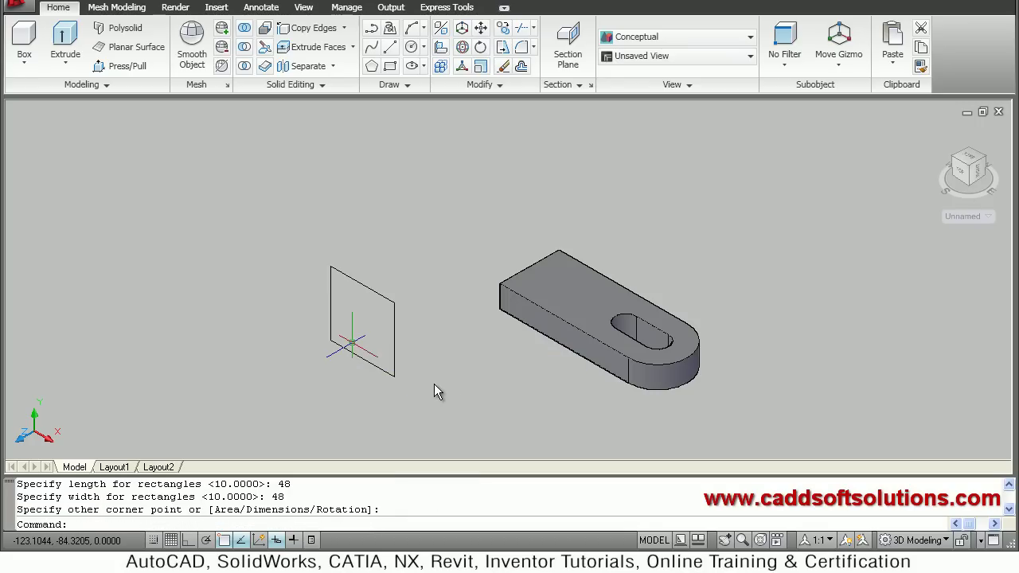
pyautogui.scroll(1, 406, 353)
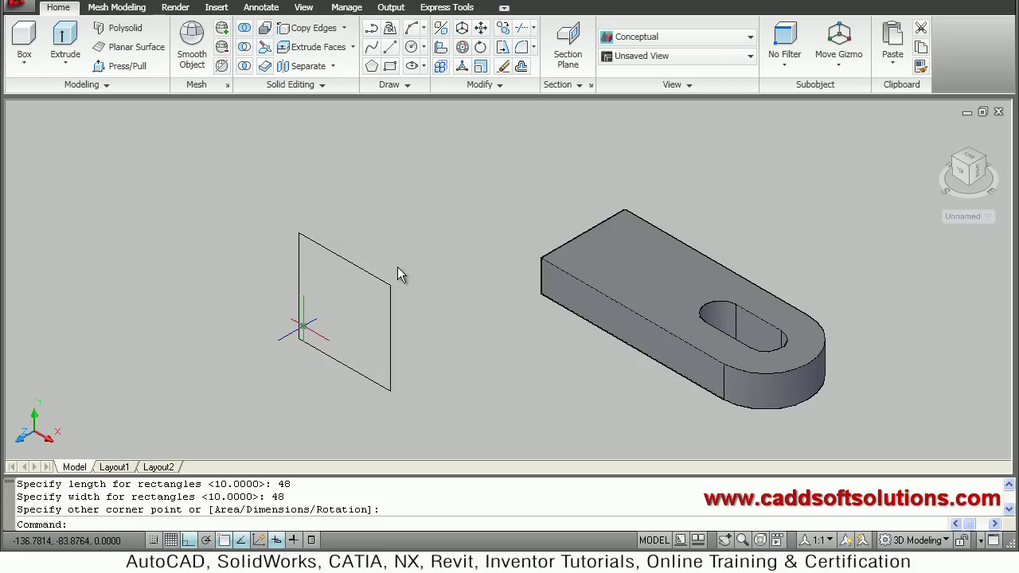
# Press-pull the 48 × 48 square into a 12-thick plate, checking the PDF for thickness.
pyautogui.hotkey('ctrl', 'shift', 'e')
pyautogui.click(326, 313)
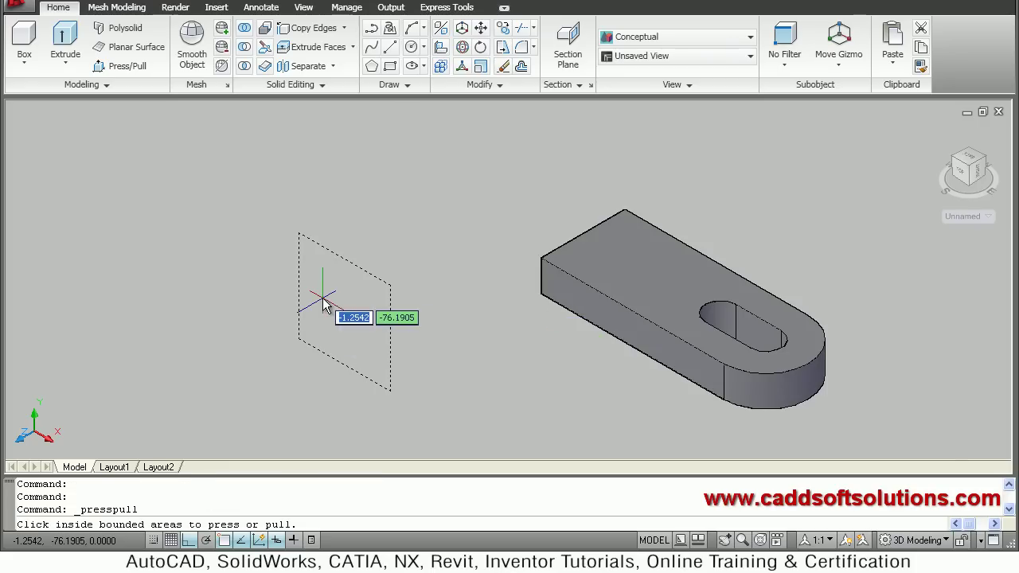
pyautogui.click(325, 306)
pyautogui.hotkey('alt', 'Tab')
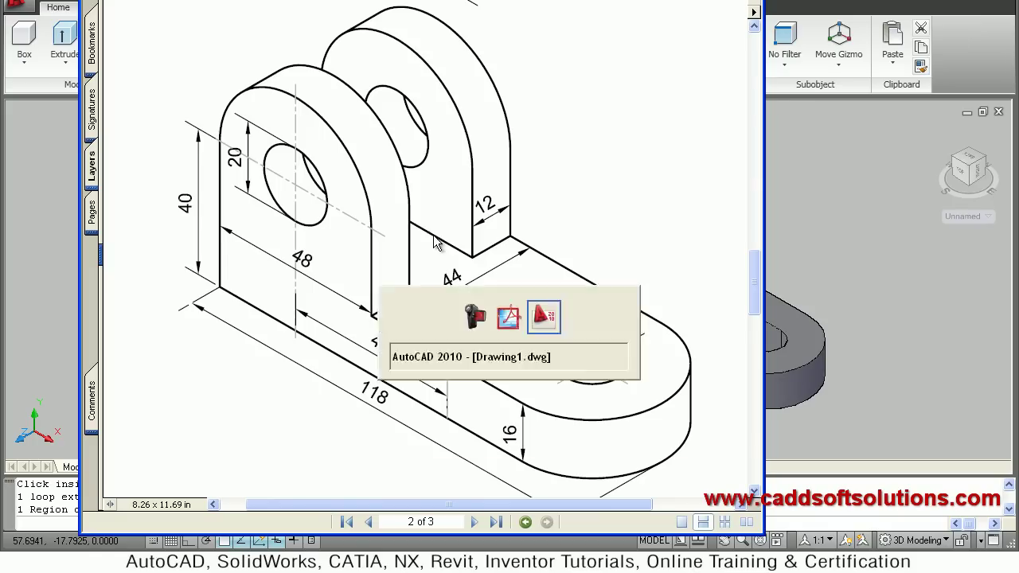
pyautogui.hotkey('alt', 'Tab')
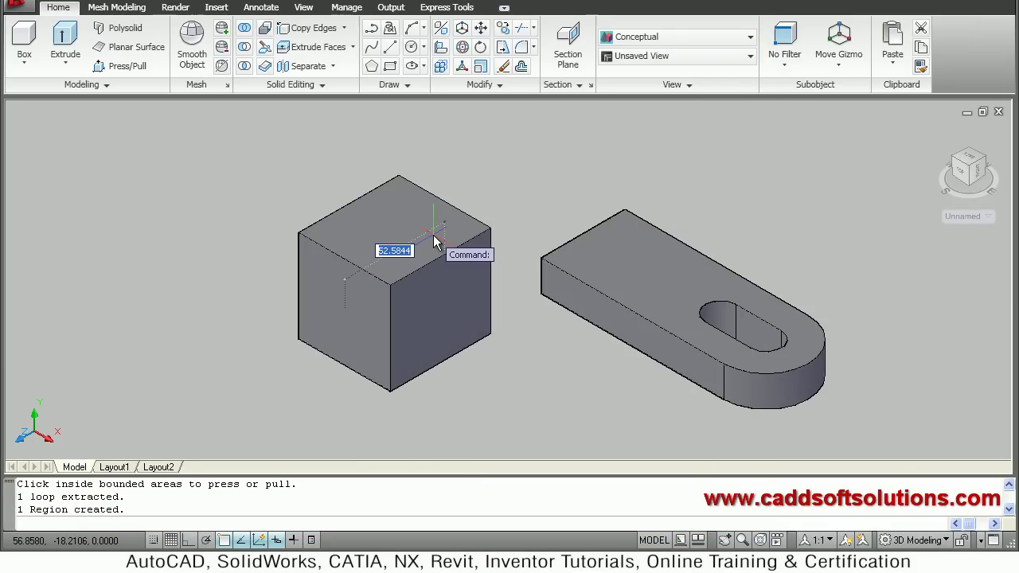
pyautogui.press('Return')
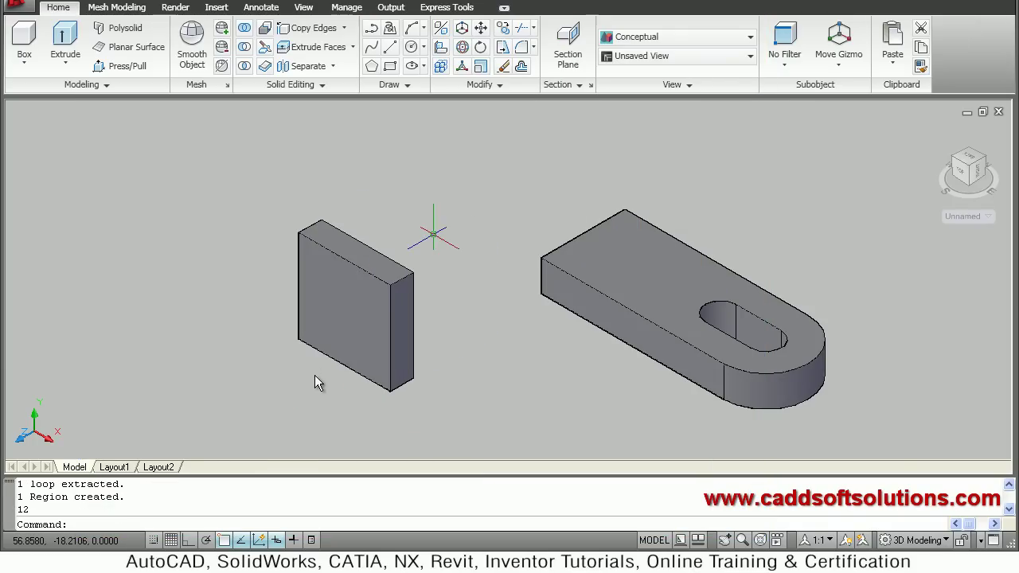
pyautogui.press('Escape')
pyautogui.scroll(2, 303, 319)
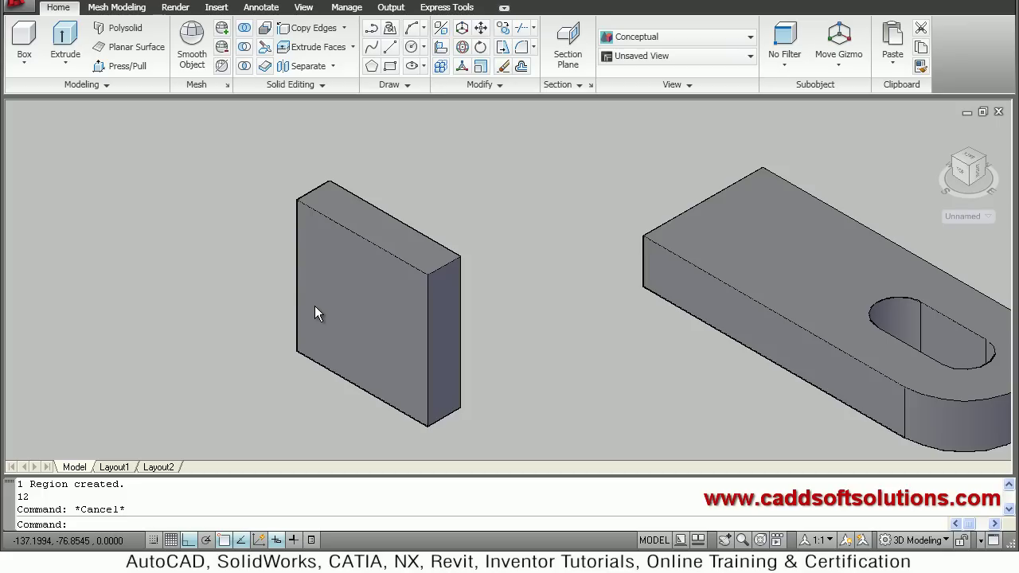
# Begin a circle centred at the middle of the plate's front face.
pyautogui.write('c')
pyautogui.press('Return')
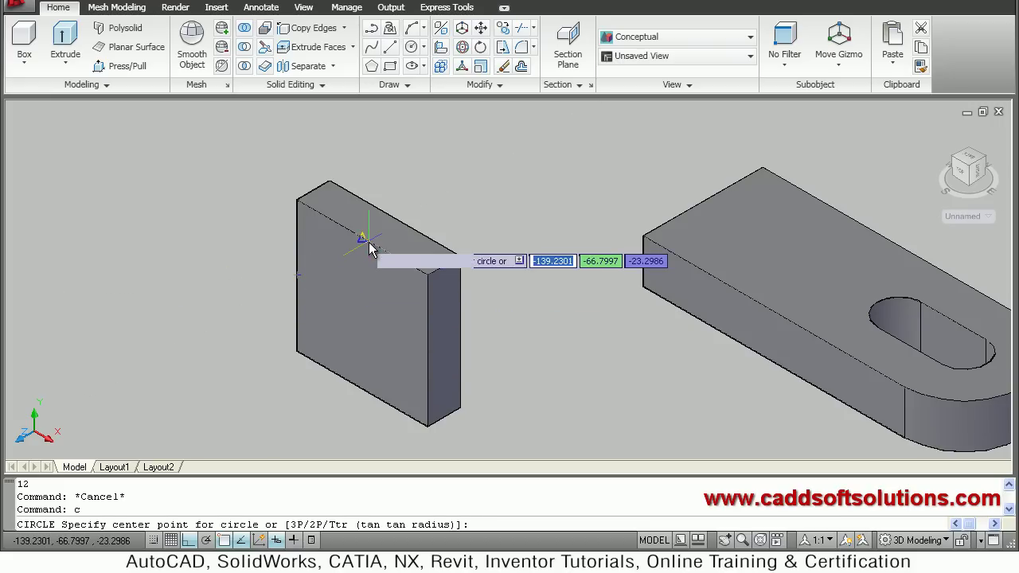
pyautogui.click(361, 311)
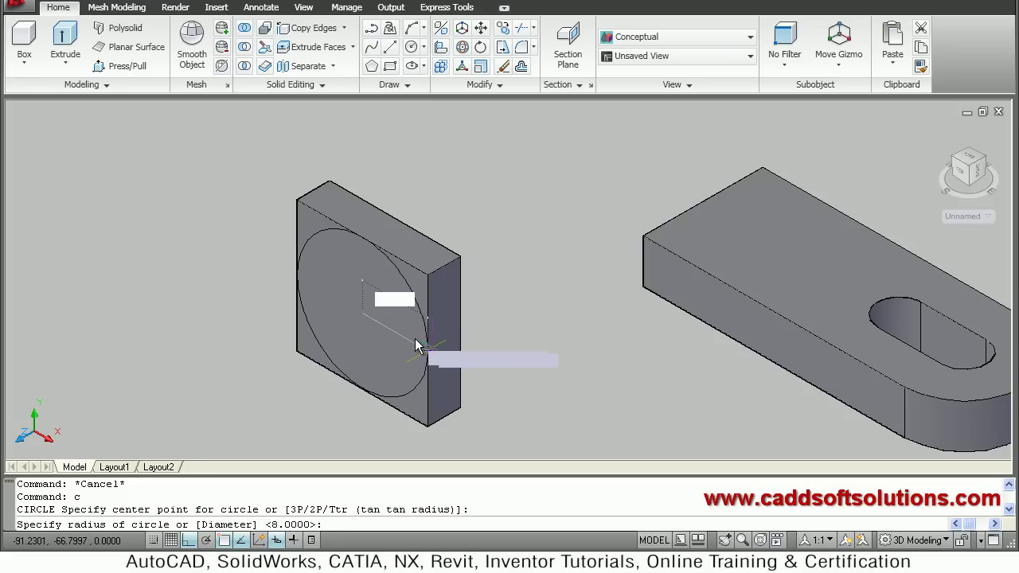
# Give the face circle a radius of 24, then check the reference drawing.
pyautogui.write('24')
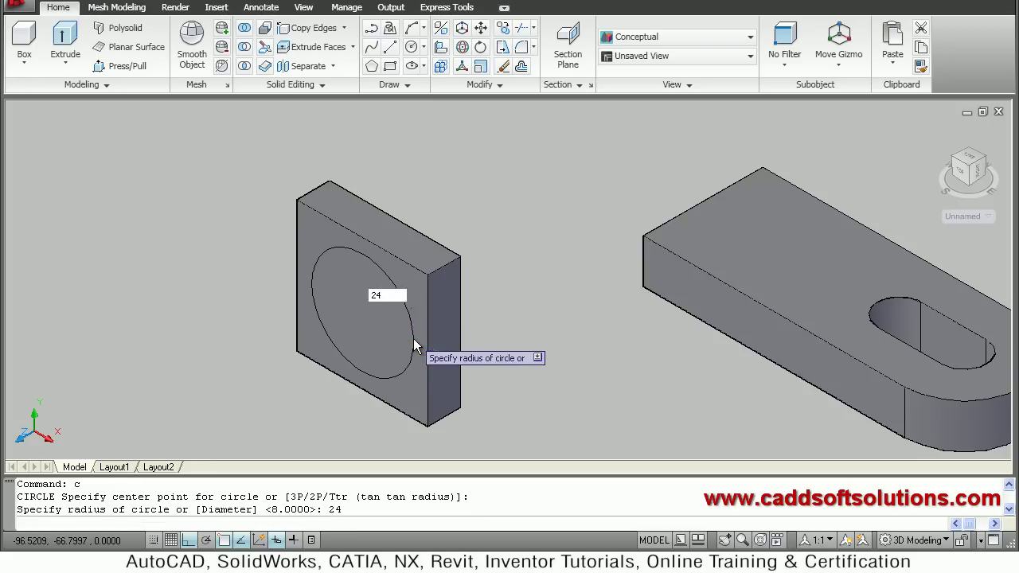
pyautogui.press('Return')
pyautogui.hotkey('alt', 'Tab')
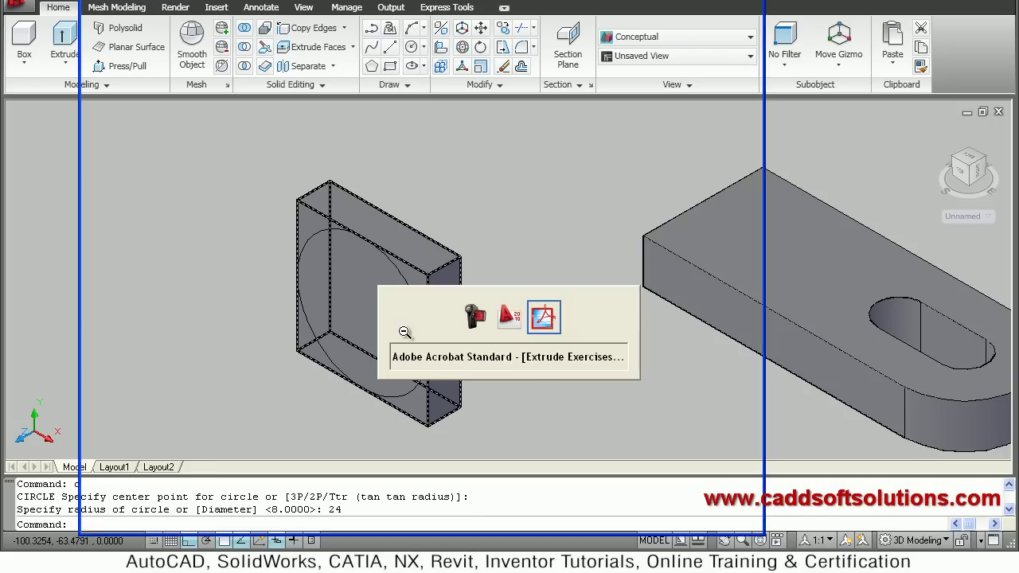
pyautogui.hotkey('alt', 'Tab')
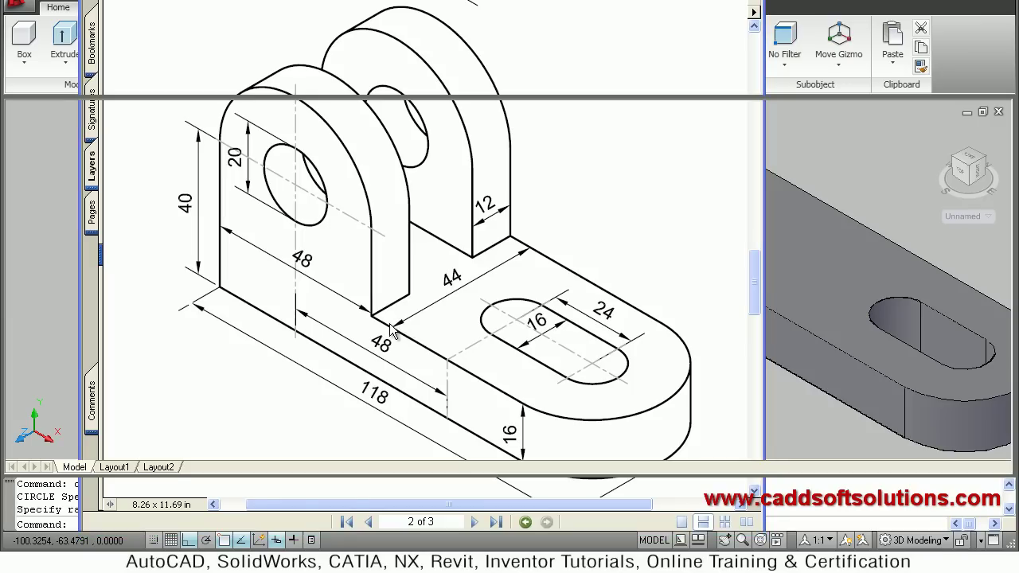
# Draw a concentric radius 10 circle at the big circle's centre.
pyautogui.write('c')
pyautogui.press('Return')
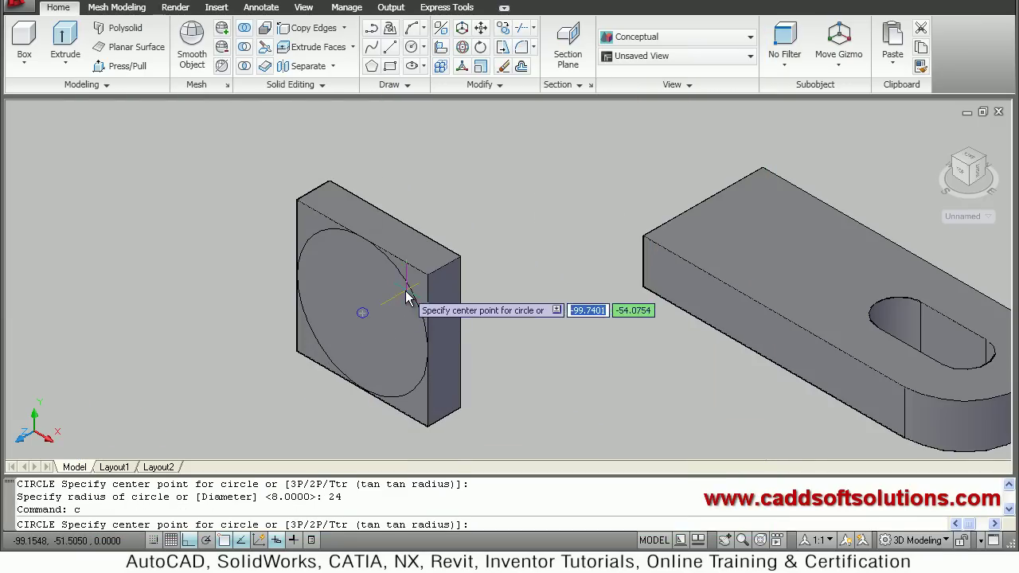
pyautogui.click(364, 311)
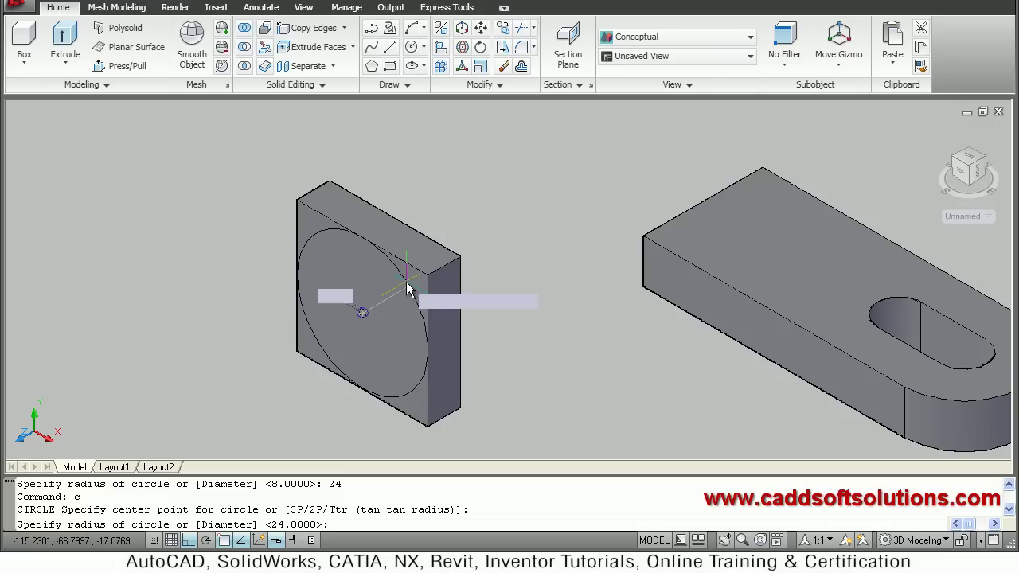
pyautogui.write('10')
pyautogui.press('Return')
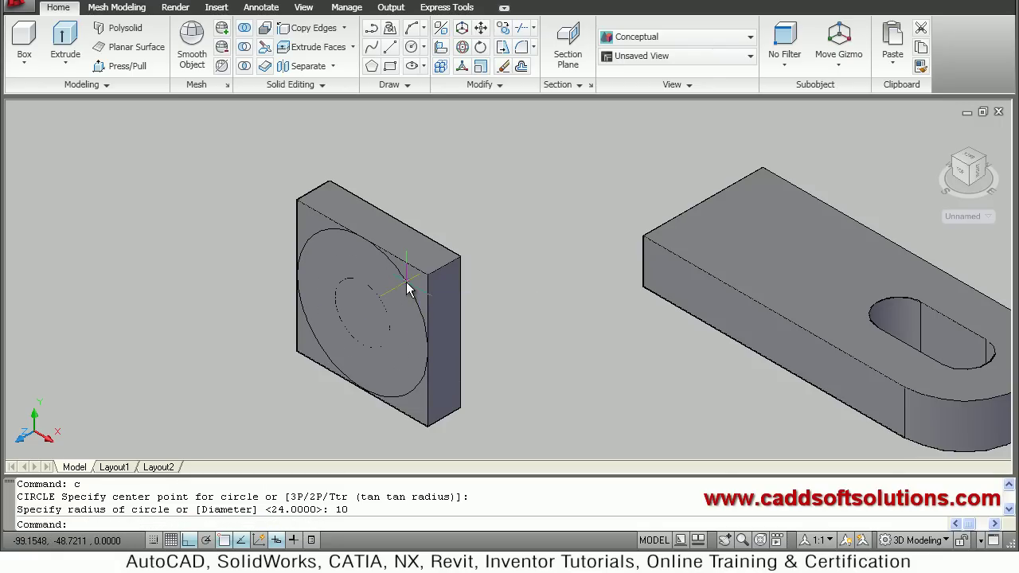
pyautogui.press('Escape')
pyautogui.scroll(2, 427, 298)
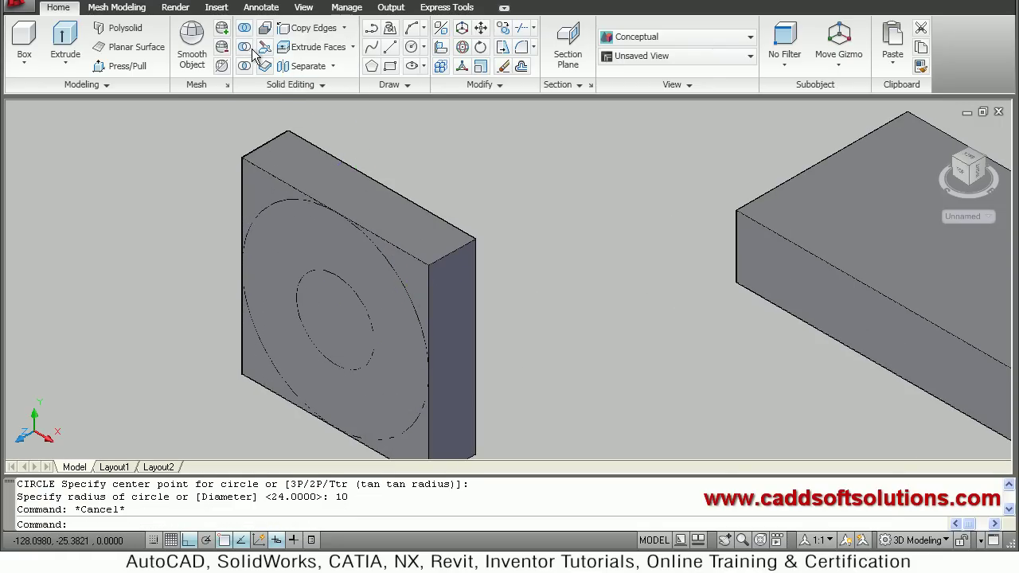
# Press/Pull away the slab's upper right and upper left corners outside the radius-24 circle.
pyautogui.click(123, 68)
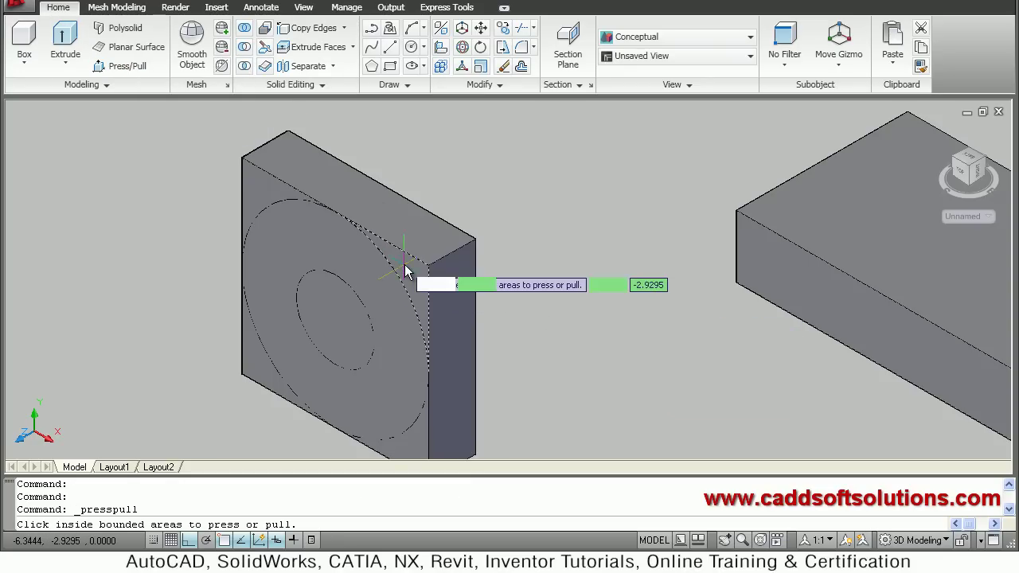
pyautogui.click(403, 265)
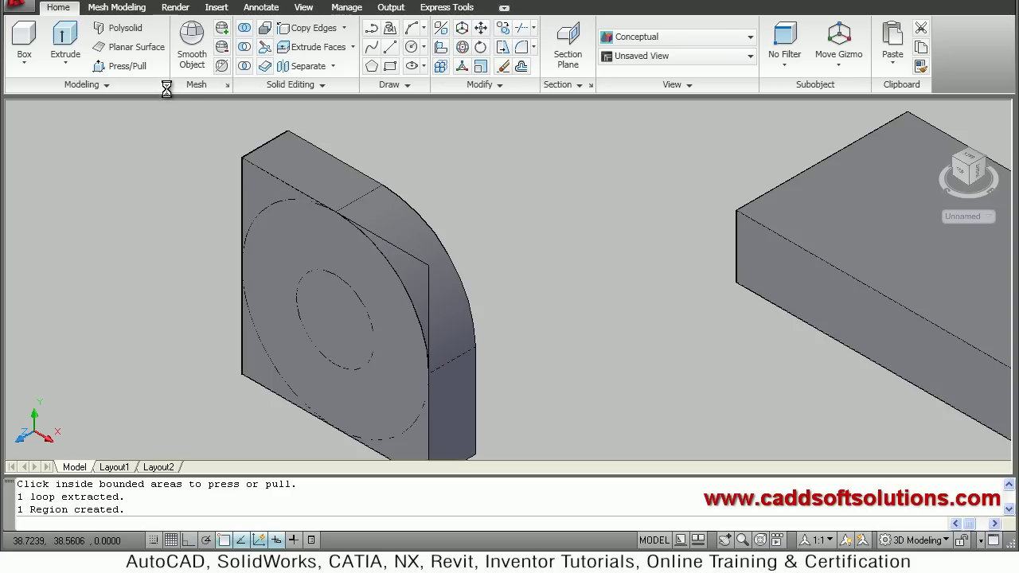
pyautogui.click(120, 66)
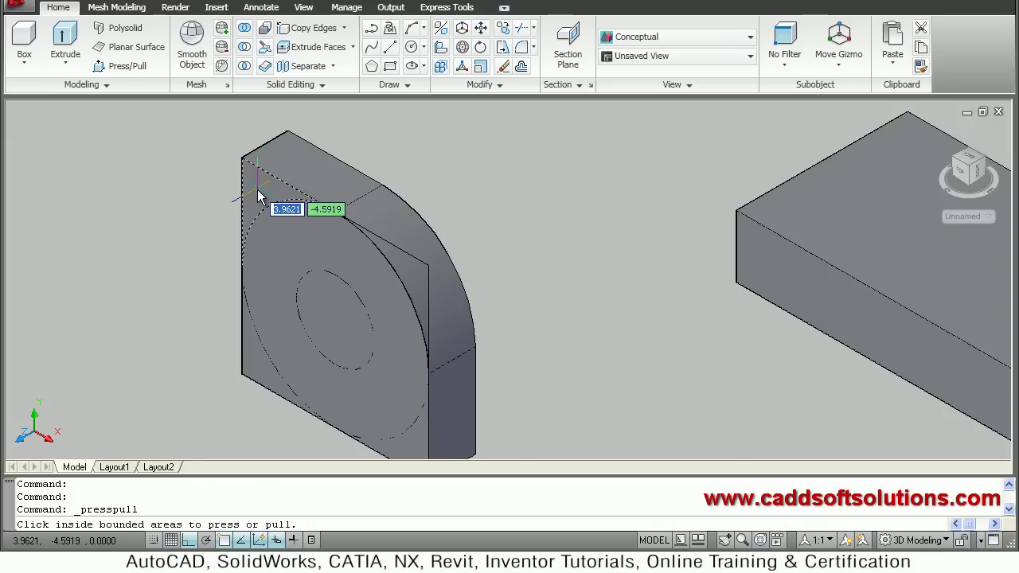
pyautogui.click(314, 157)
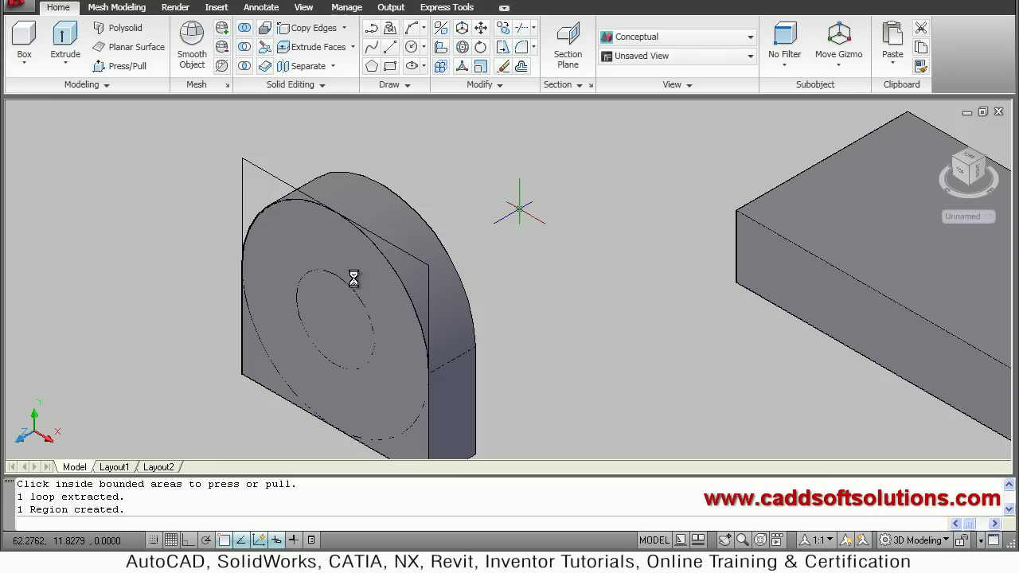
# Press/Pull the radius-10 circle through the slab to cut a hole.
pyautogui.click(118, 66)
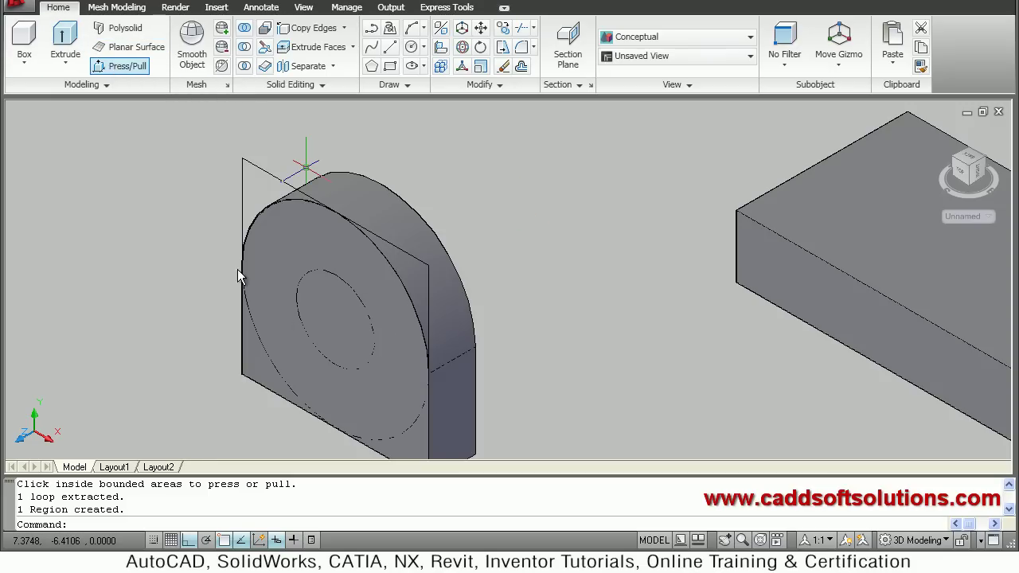
pyautogui.click(345, 320)
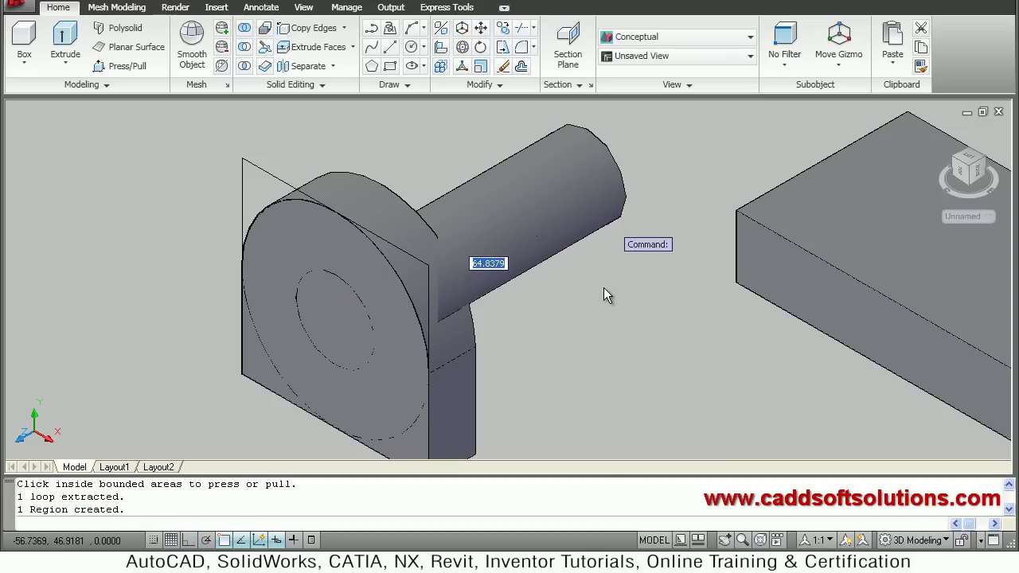
pyautogui.click(557, 299)
pyautogui.scroll(-3, 379, 307)
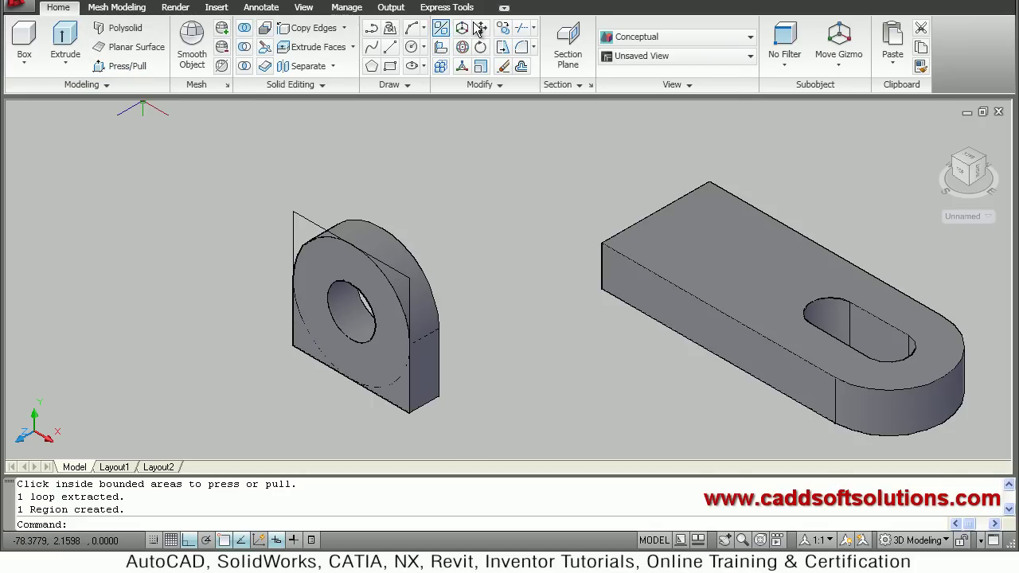
# Copy the rounded, holed lug onto the slotted base so it stands upright, then orbit.
pyautogui.click(503, 28)
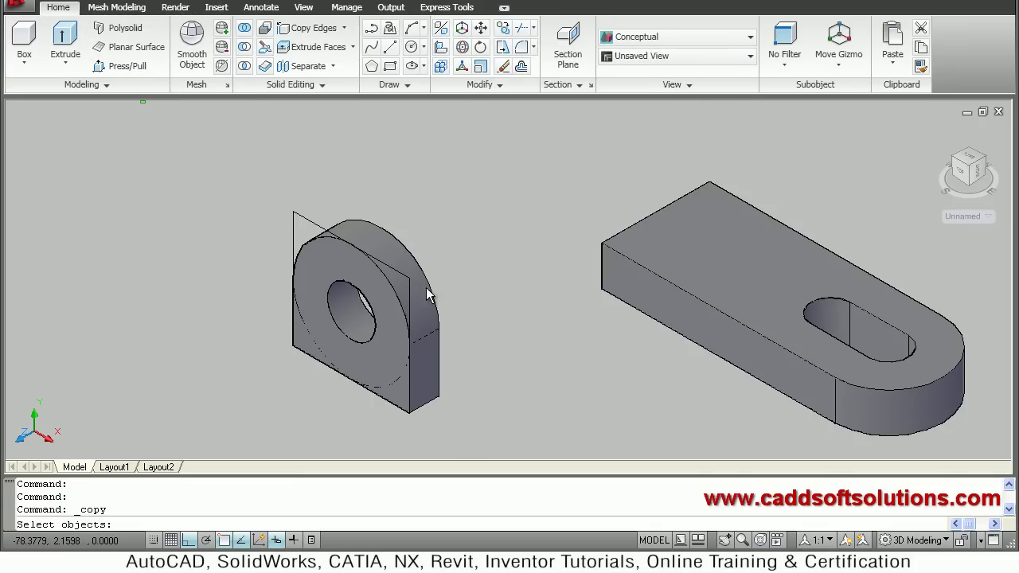
pyautogui.click(428, 335)
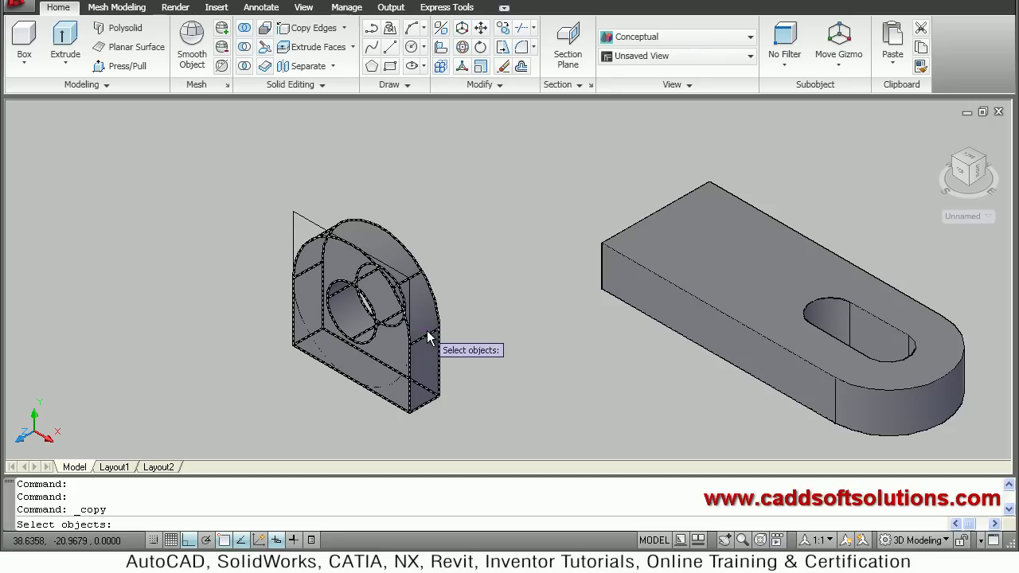
pyautogui.press('Return')
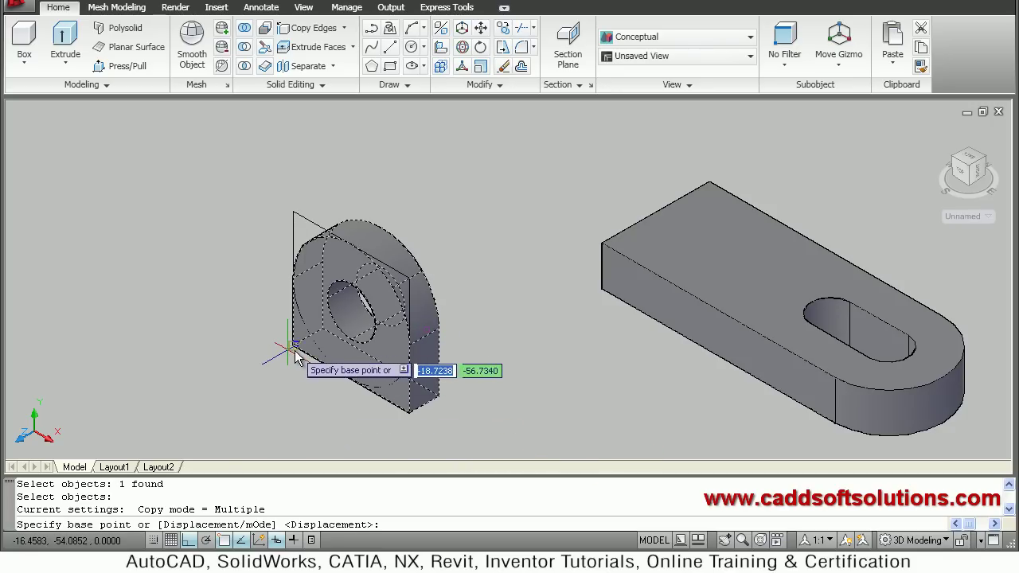
pyautogui.click(405, 317)
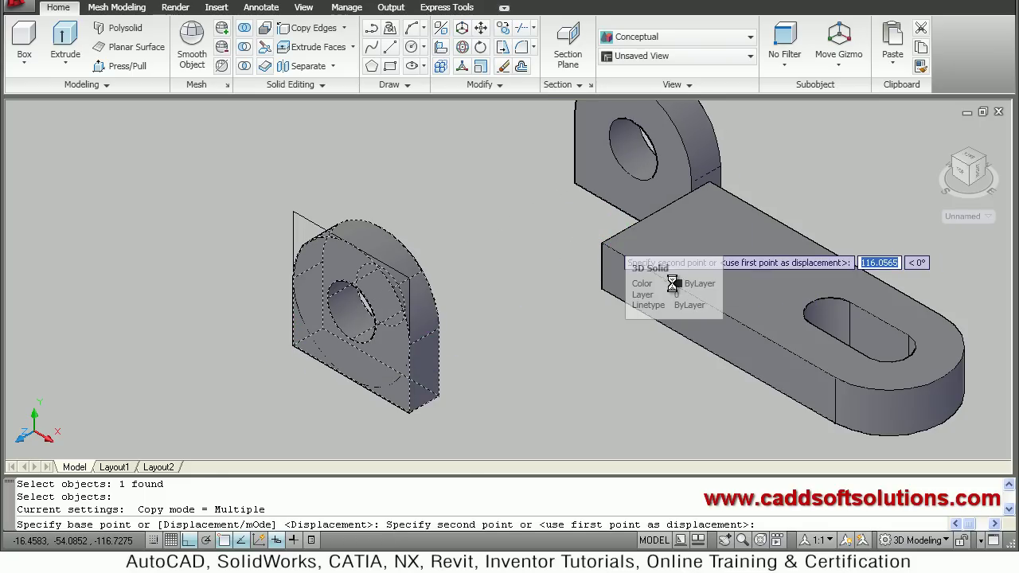
pyautogui.click(629, 301)
pyautogui.moveTo(743, 215); pyautogui.dragTo(553, 243, button='middle')
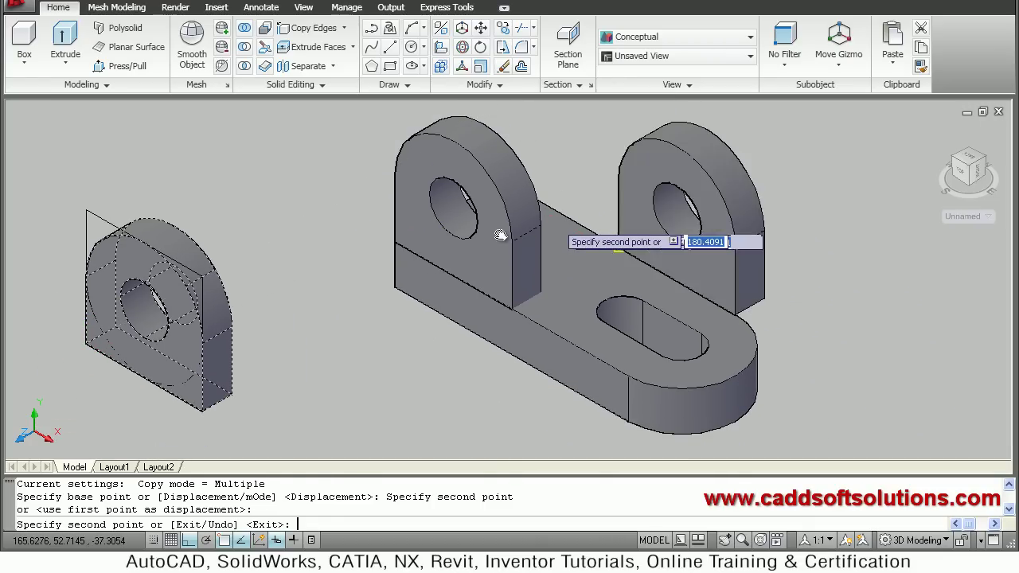
pyautogui.press('Escape')
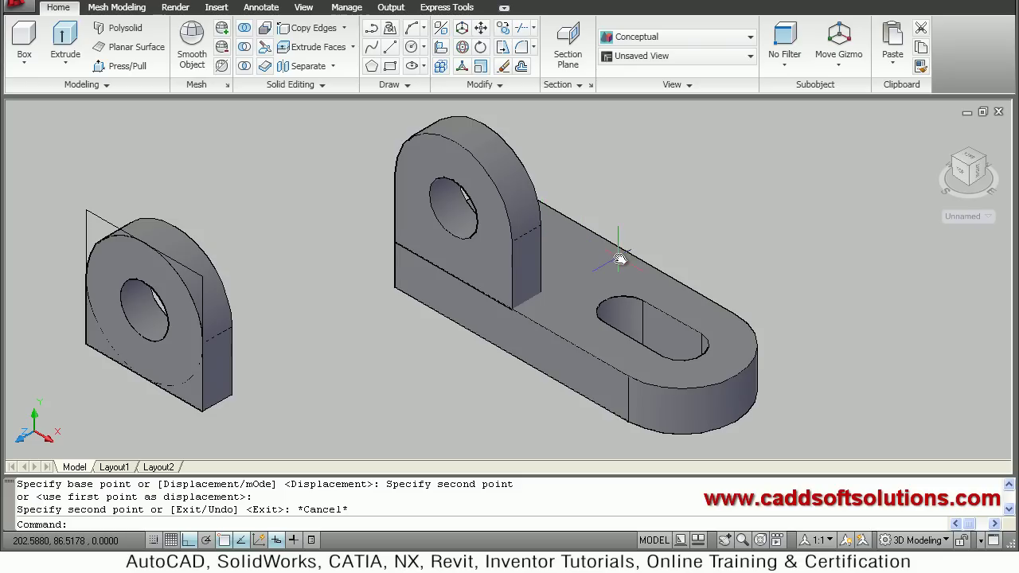
pyautogui.keyDown('shift'); pyautogui.moveTo(614, 262); pyautogui.dragTo(449, 267, button='middle'); pyautogui.keyUp('shift')
# Move the loose lug by its corner onto the base midpoint beside the first lug, Ortho off.
pyautogui.press('Escape')
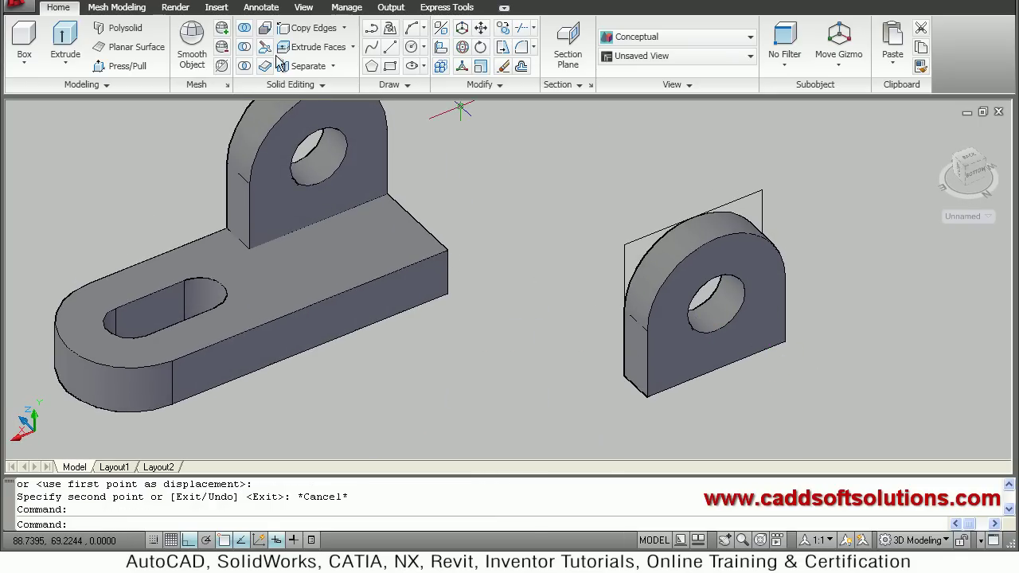
pyautogui.write('m')
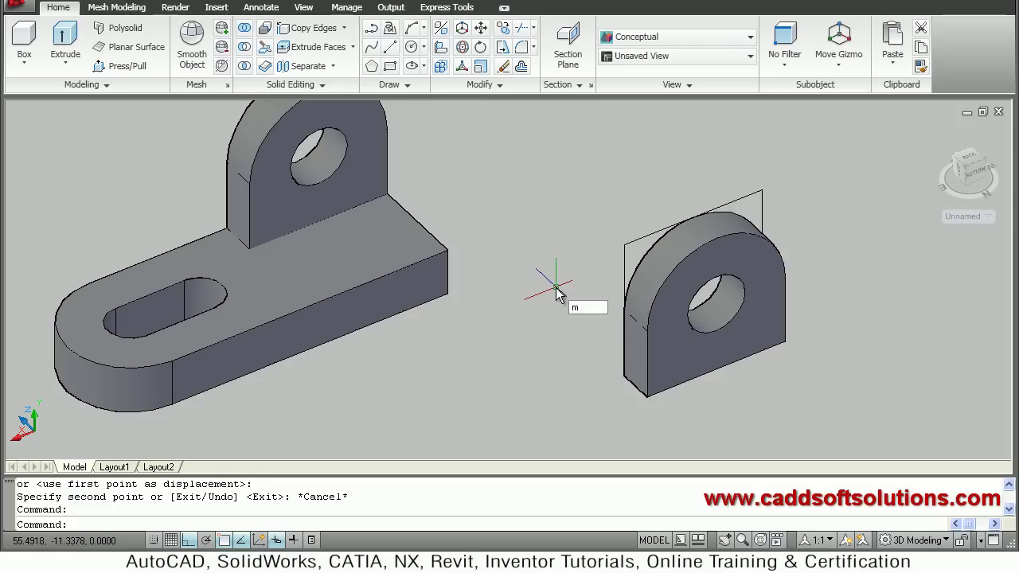
pyautogui.press('Return')
pyautogui.click(680, 350)
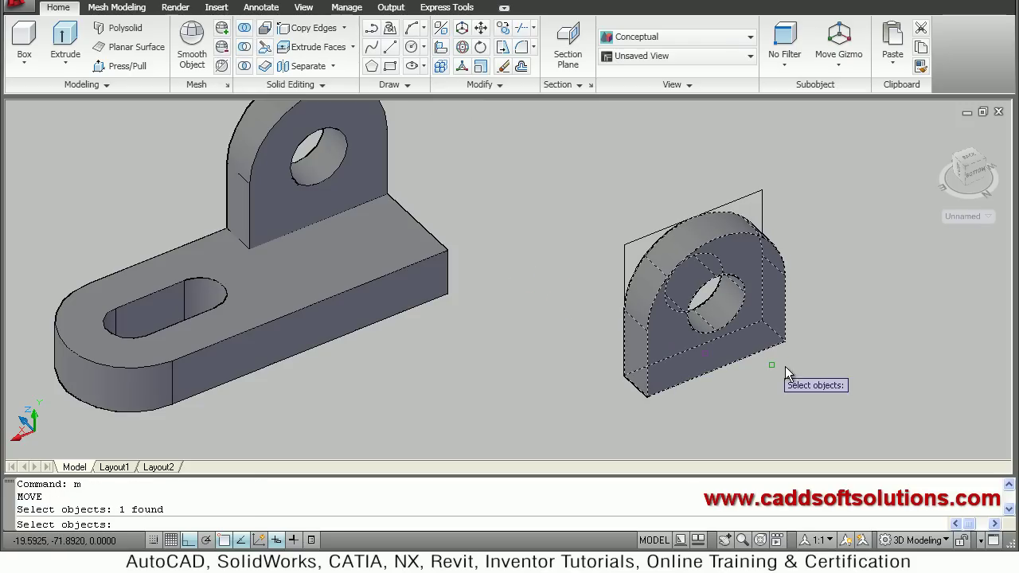
pyautogui.press('Return')
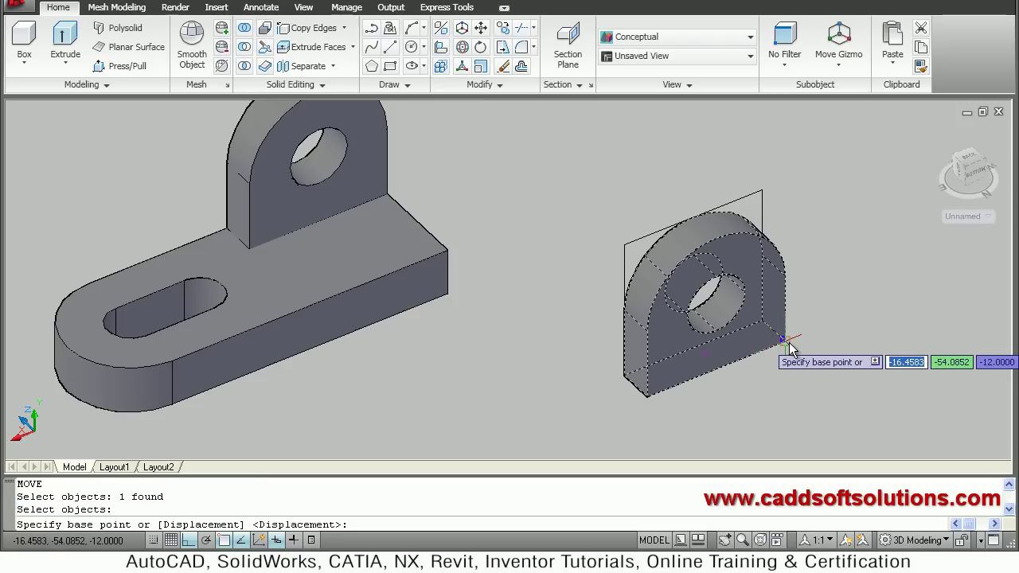
pyautogui.click(786, 341)
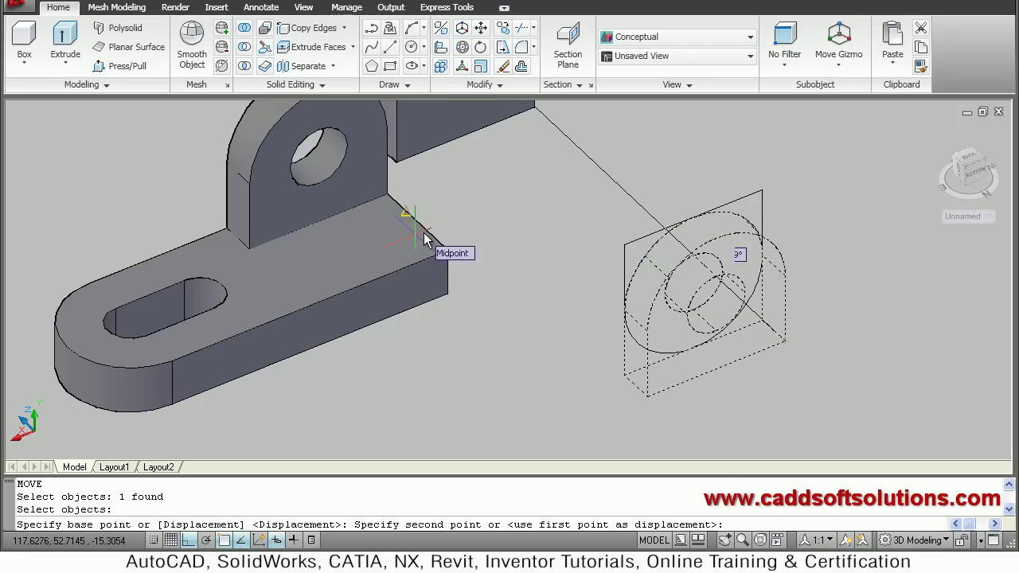
pyautogui.press('F8')
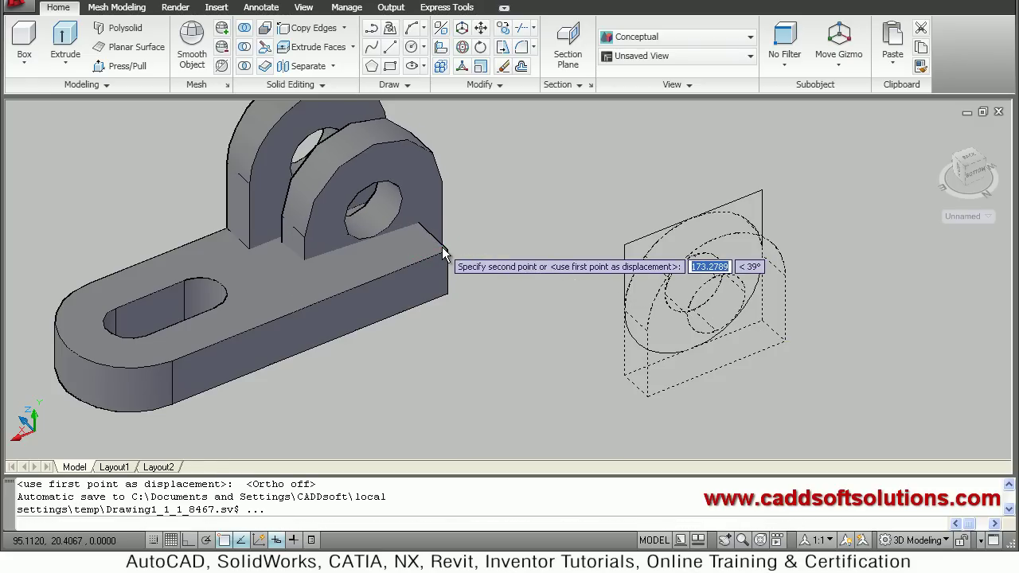
pyautogui.click(488, 260)
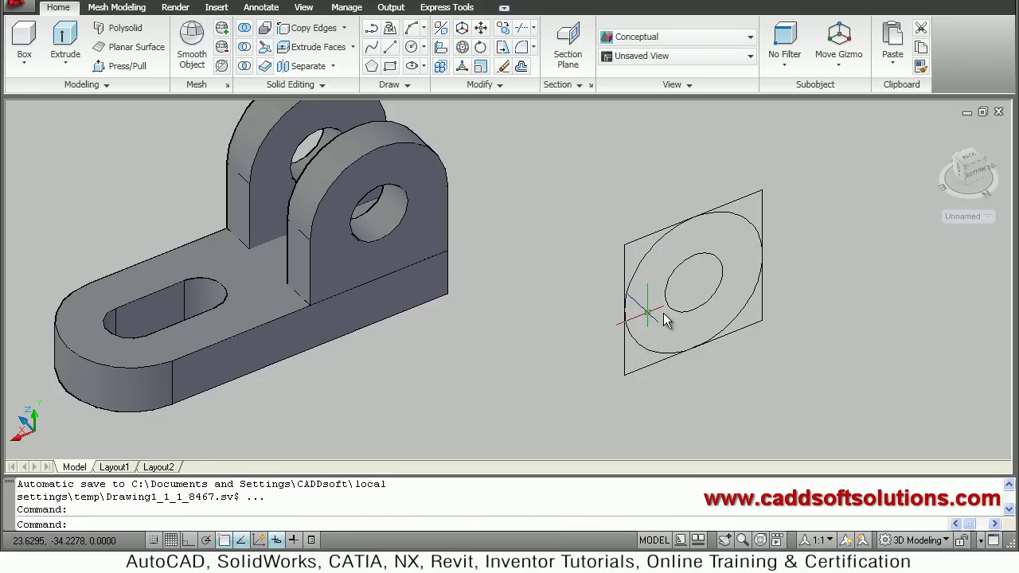
# Erase the three leftover outline objects with a crossing window.
pyautogui.write('e')
pyautogui.press('Return')
pyautogui.click(819, 354)
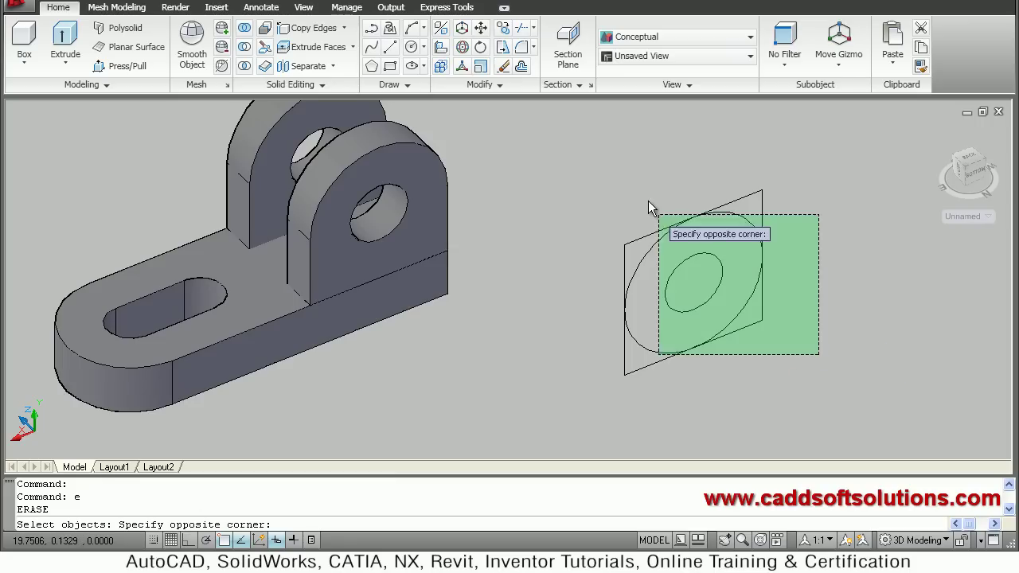
pyautogui.click(633, 185)
pyautogui.press('Return')
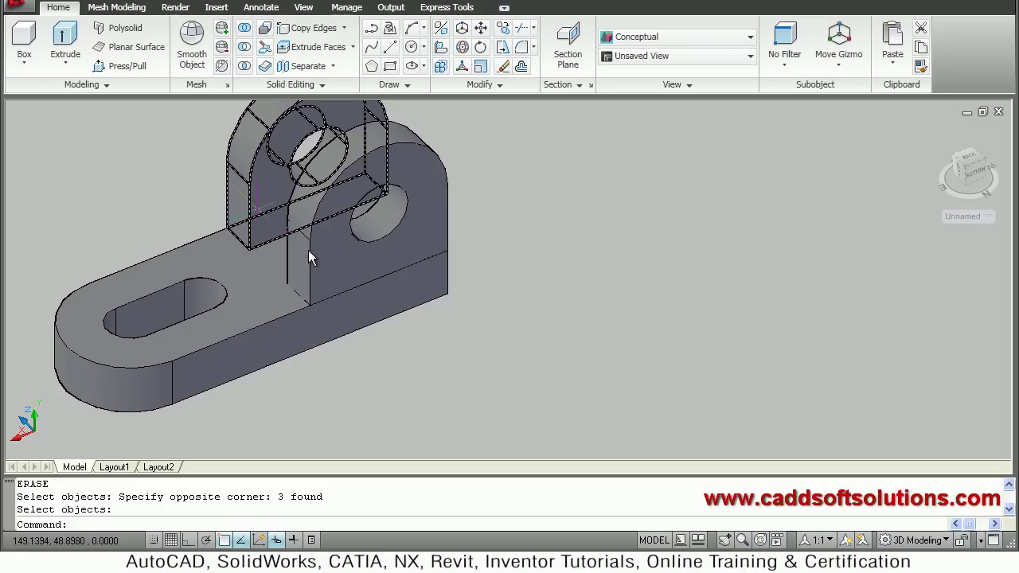
# Union the back lug, front lug and base plate into one solid.
pyautogui.click(269, 279)
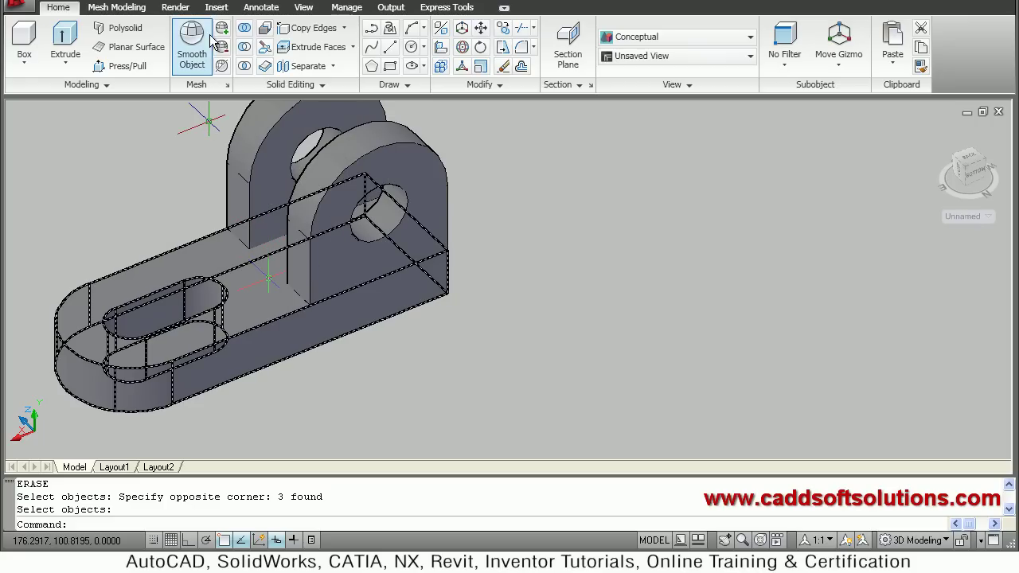
pyautogui.press('Escape')
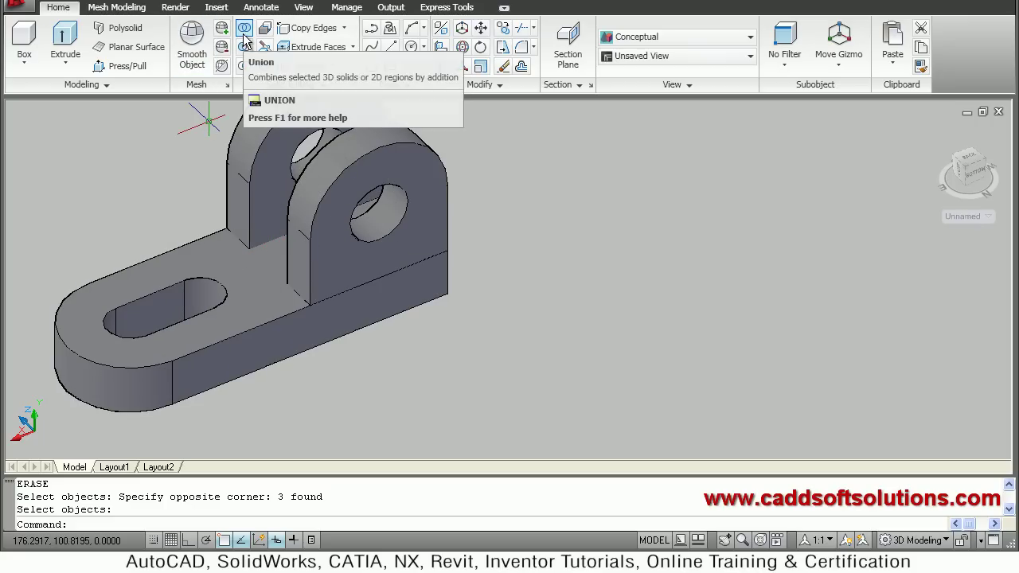
pyautogui.click(244, 38)
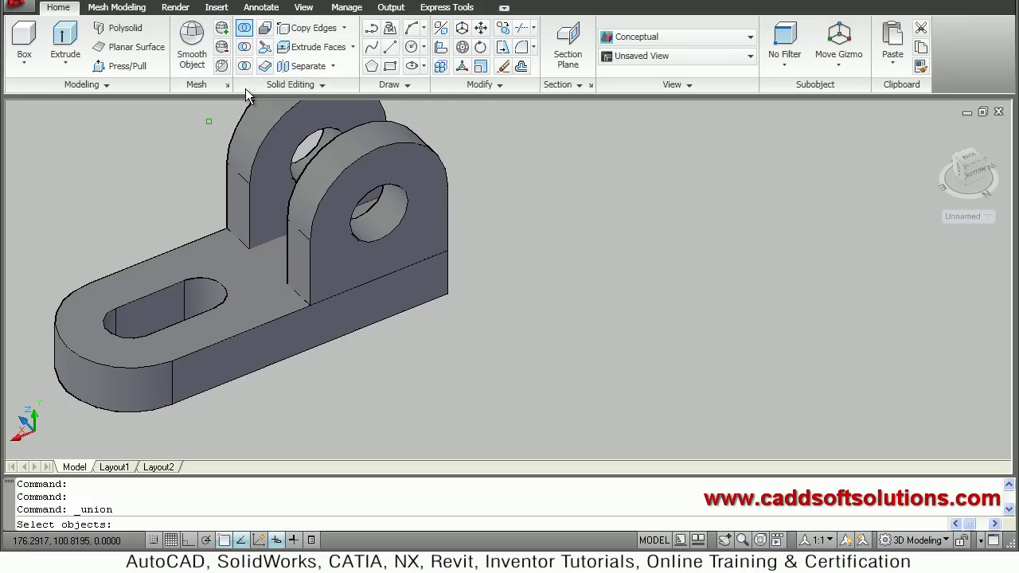
pyautogui.click(258, 155)
pyautogui.click(323, 219)
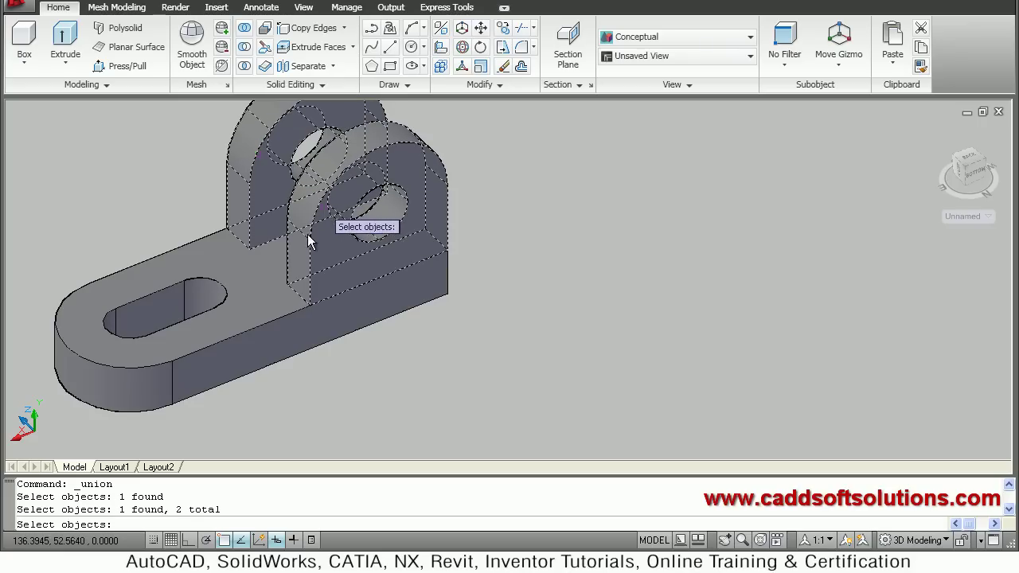
pyautogui.click(257, 316)
pyautogui.press('Return')
pyautogui.hotkey('alt', 'Tab')
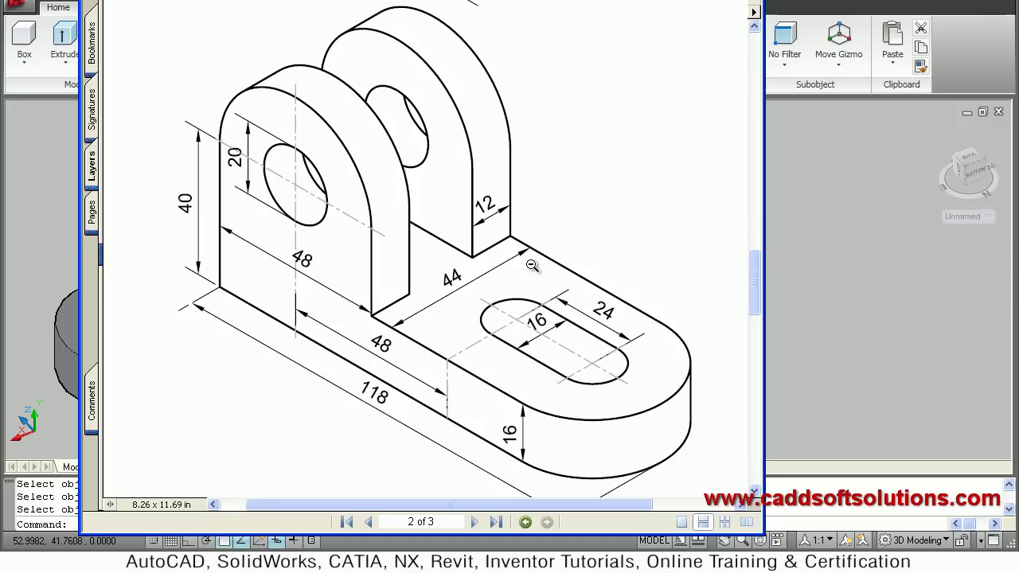
# Switch to SE Isometric and zoom in and pan to center the bracket.
pyautogui.hotkey('alt', 'Tab')
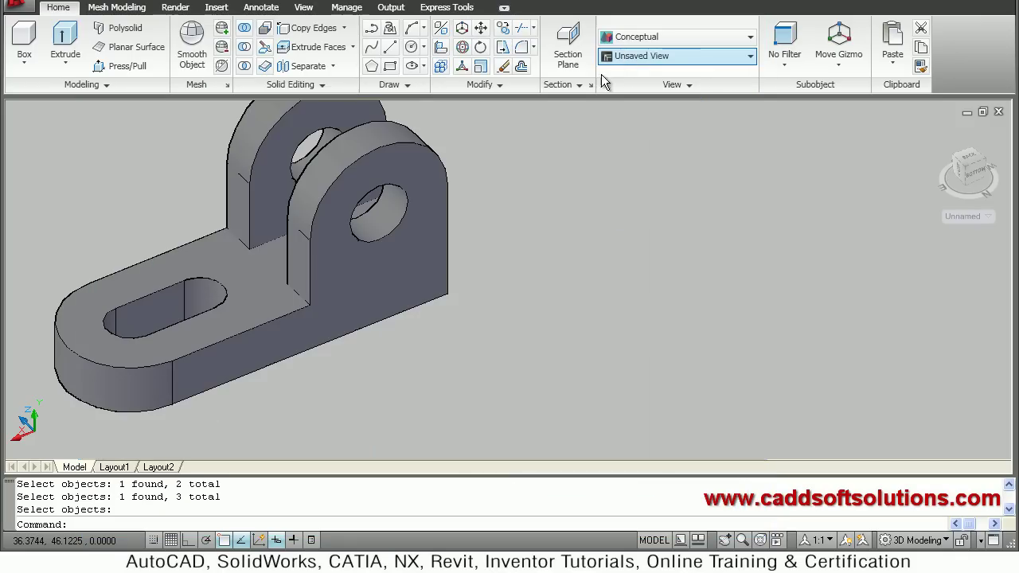
pyautogui.click(661, 57)
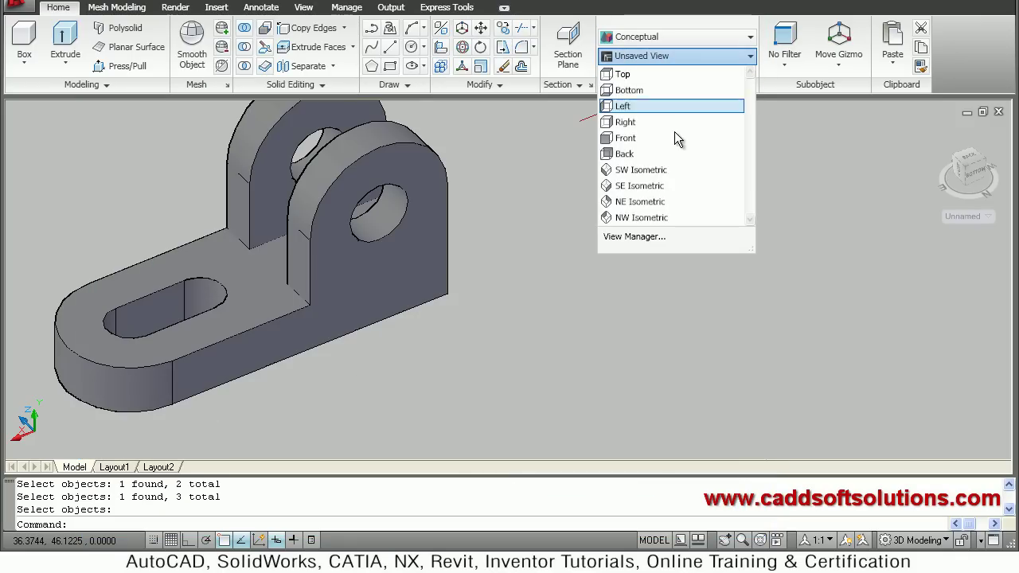
pyautogui.click(662, 186)
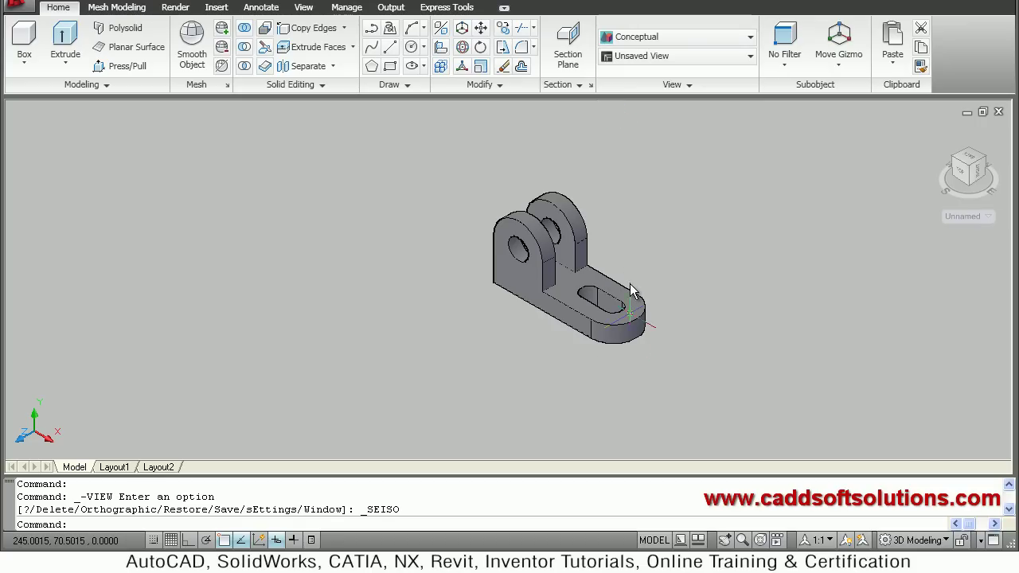
pyautogui.scroll(3, 647, 247)
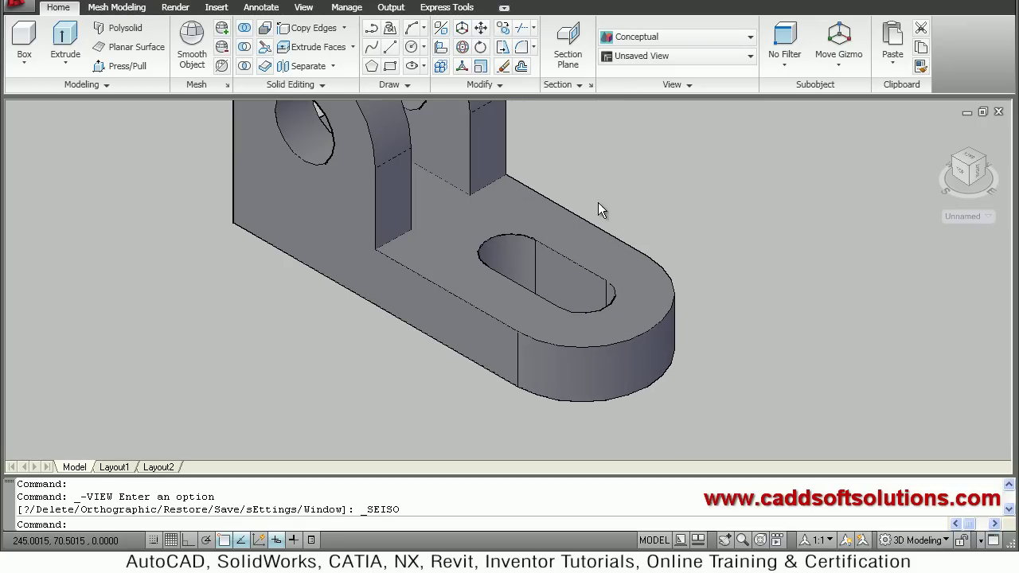
pyautogui.moveTo(562, 199); pyautogui.dragTo(568, 259, button='middle')
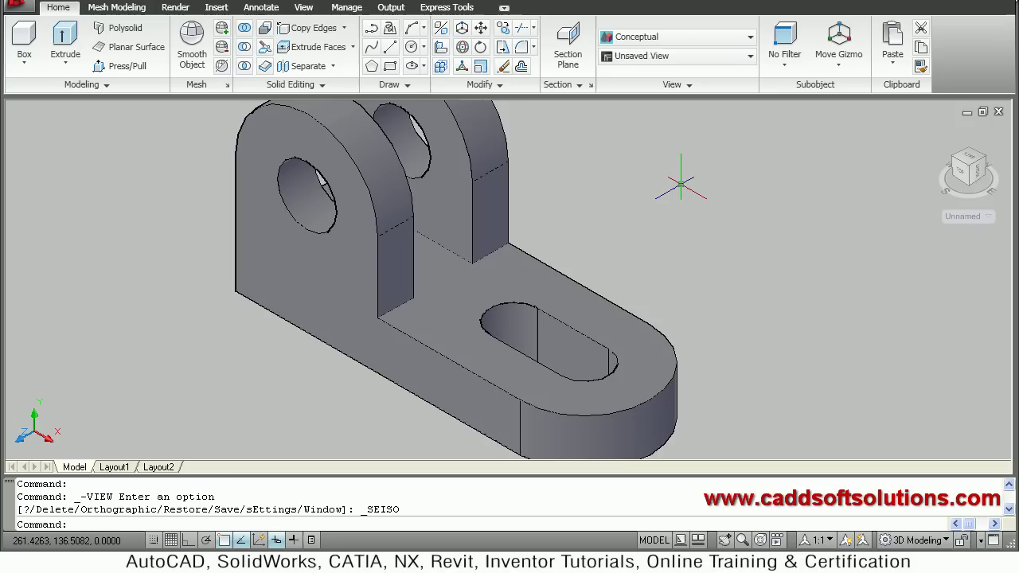